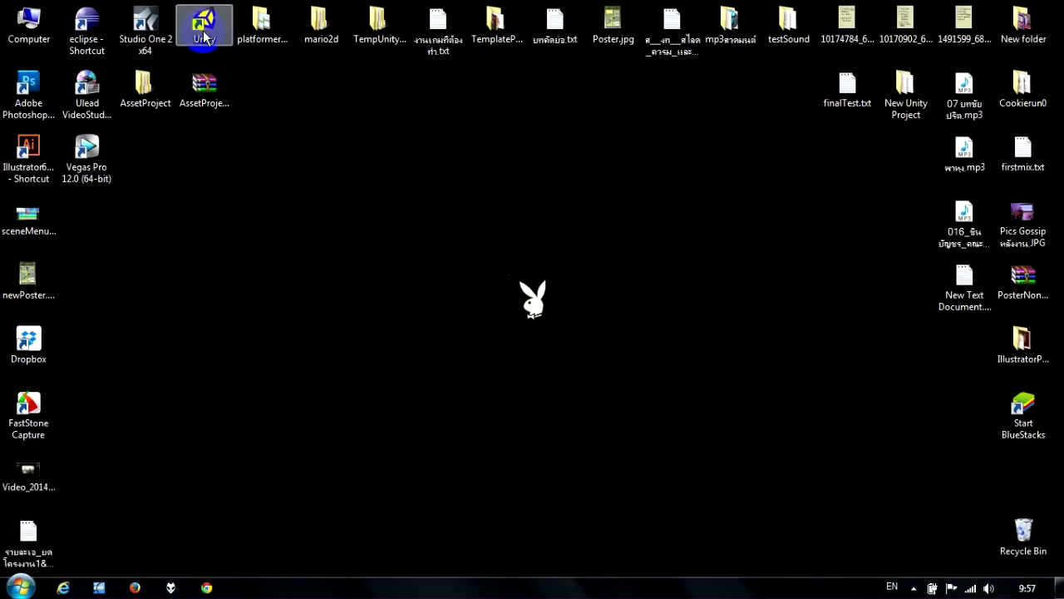
Open the extracted AssetProject folder on the desktop.
{"action": "left_click", "coordinate": [210, 101]}
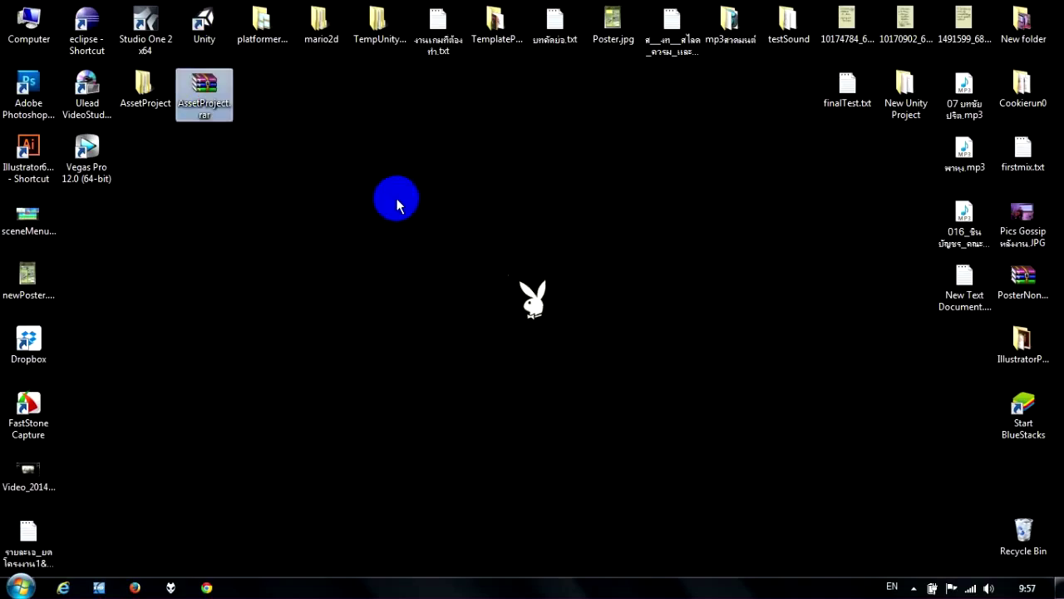
{"action": "left_click", "coordinate": [213, 100]}
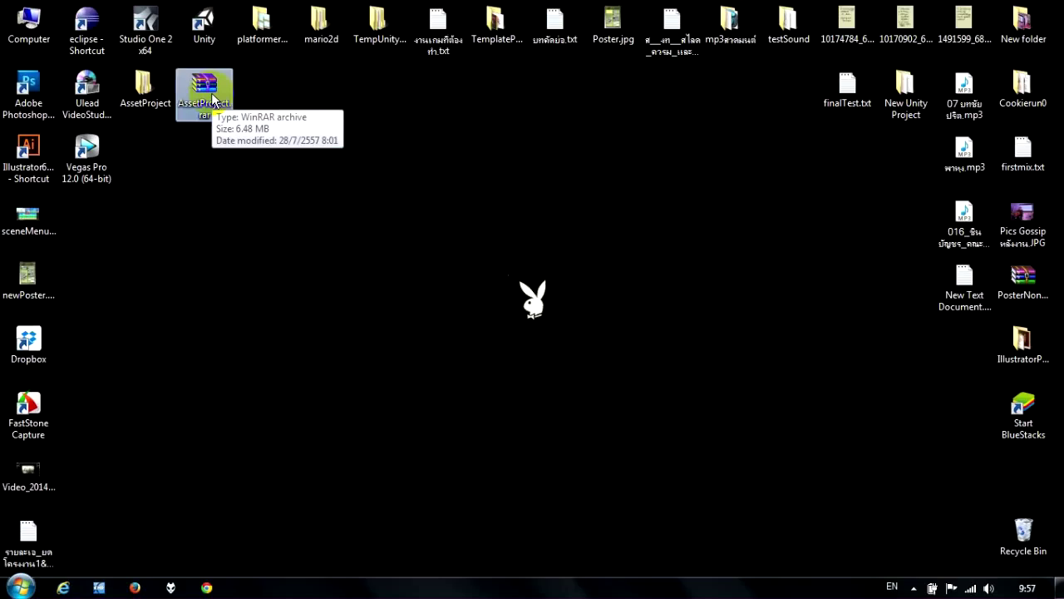
{"action": "left_click", "coordinate": [154, 90], "text": "ctrl"}
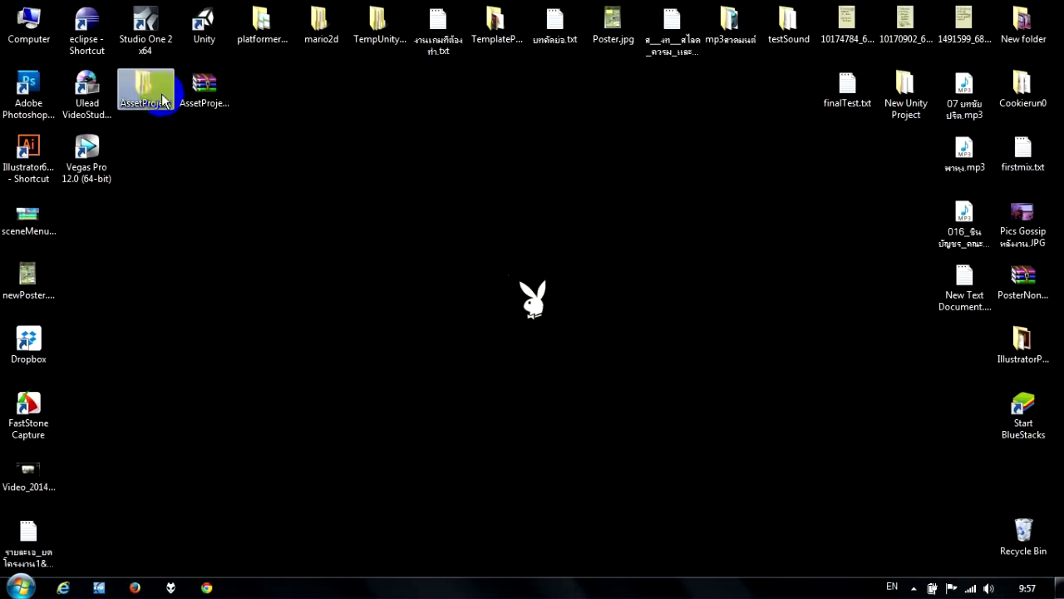
{"action": "left_click", "coordinate": [187, 99], "text": "ctrl"}
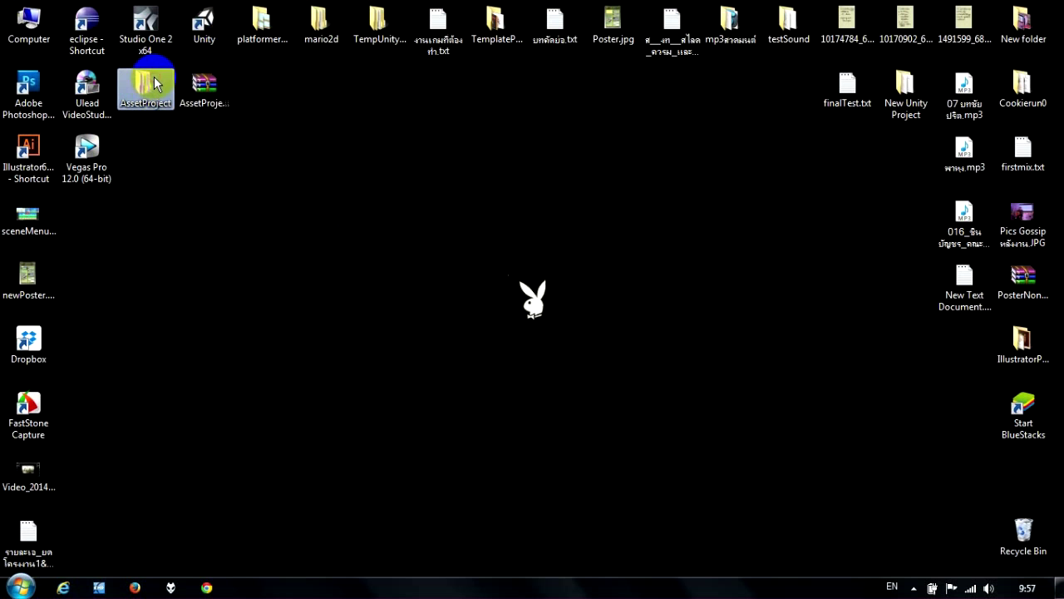
{"action": "double_click", "coordinate": [143, 86]}
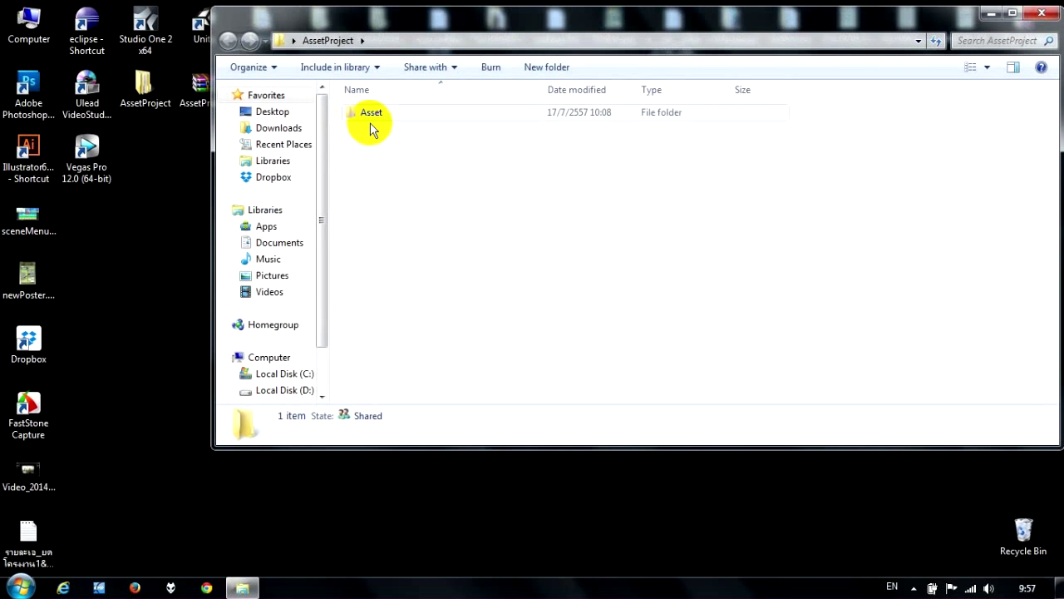
Browse the Asset folder's Sounds and SpriteSheet contents, then close the window.
{"action": "double_click", "coordinate": [359, 114]}
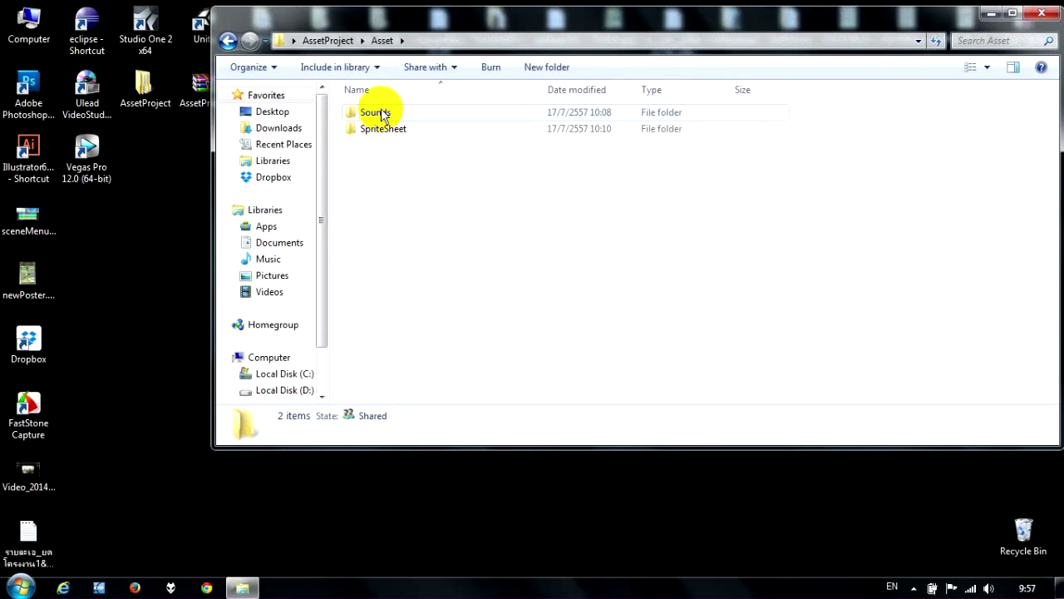
{"action": "double_click", "coordinate": [380, 116]}
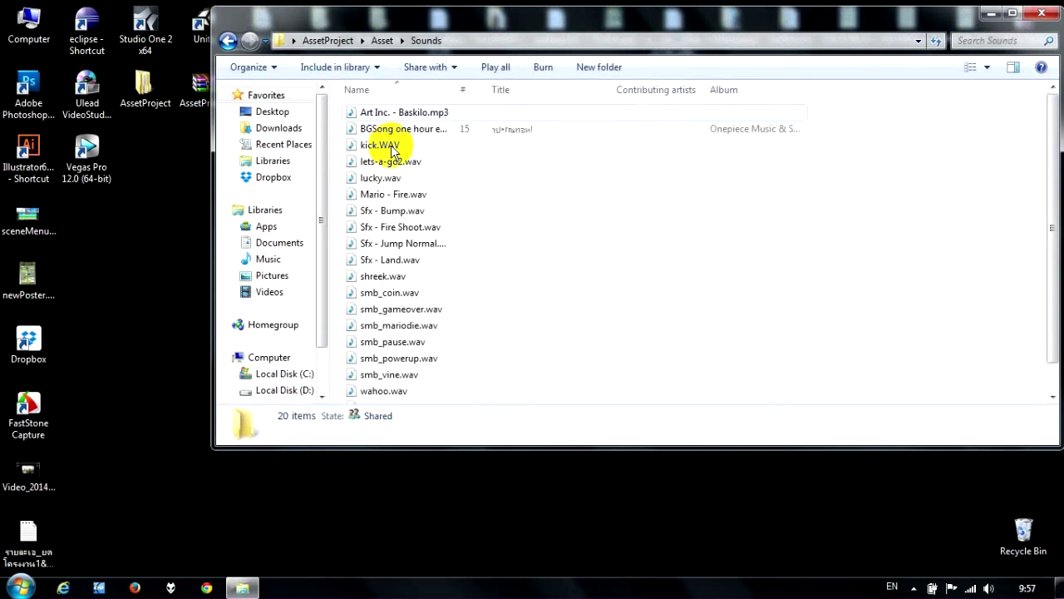
{"action": "key", "text": "BackSpace"}
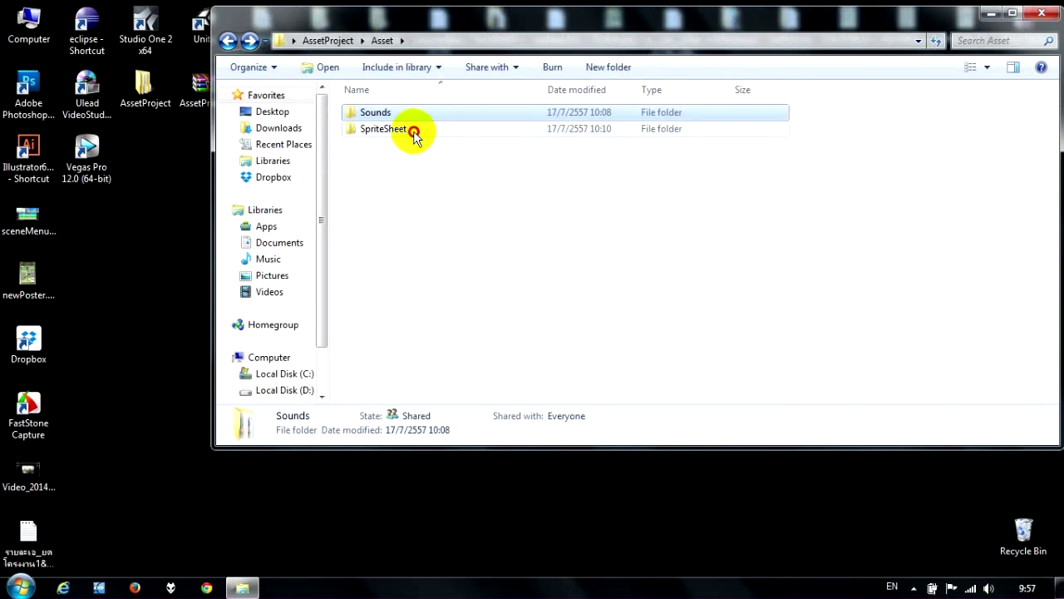
{"action": "double_click", "coordinate": [413, 133]}
{"action": "scroll", "coordinate": [694, 199], "scroll_direction": "down", "scroll_amount": 3}
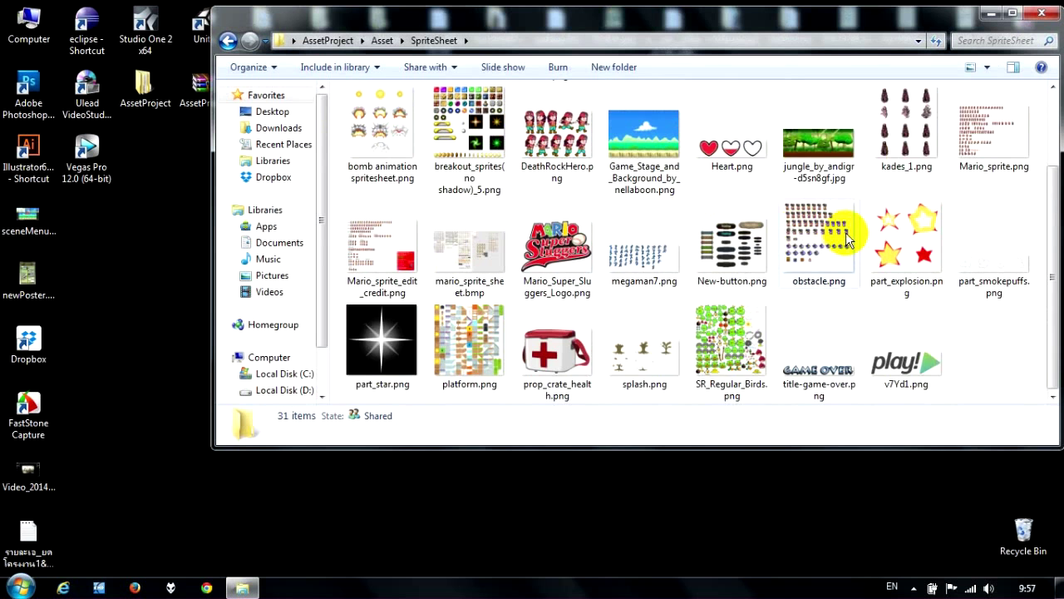
{"action": "scroll", "coordinate": [848, 238], "scroll_direction": "up", "scroll_amount": 3}
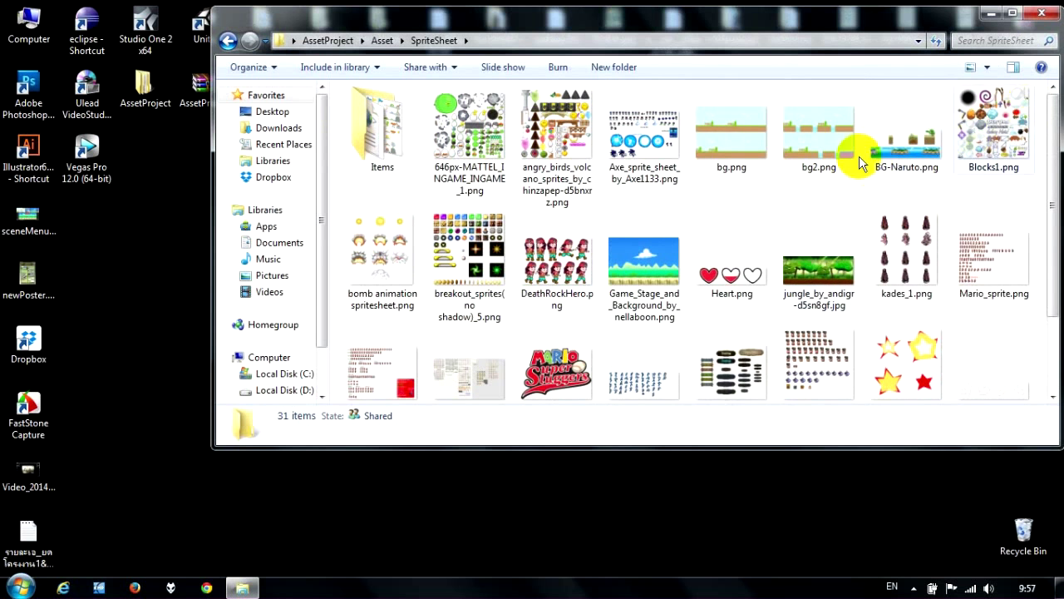
{"action": "scroll", "coordinate": [541, 208], "scroll_direction": "down", "scroll_amount": 3}
{"action": "scroll", "coordinate": [399, 174], "scroll_direction": "up", "scroll_amount": 3}
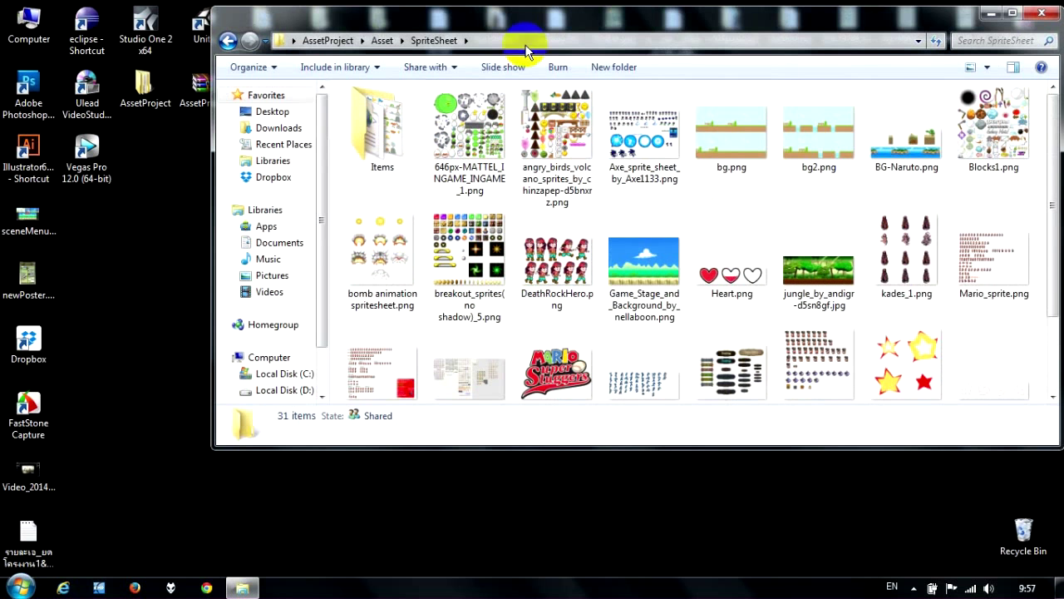
{"action": "left_click", "coordinate": [1041, 14]}
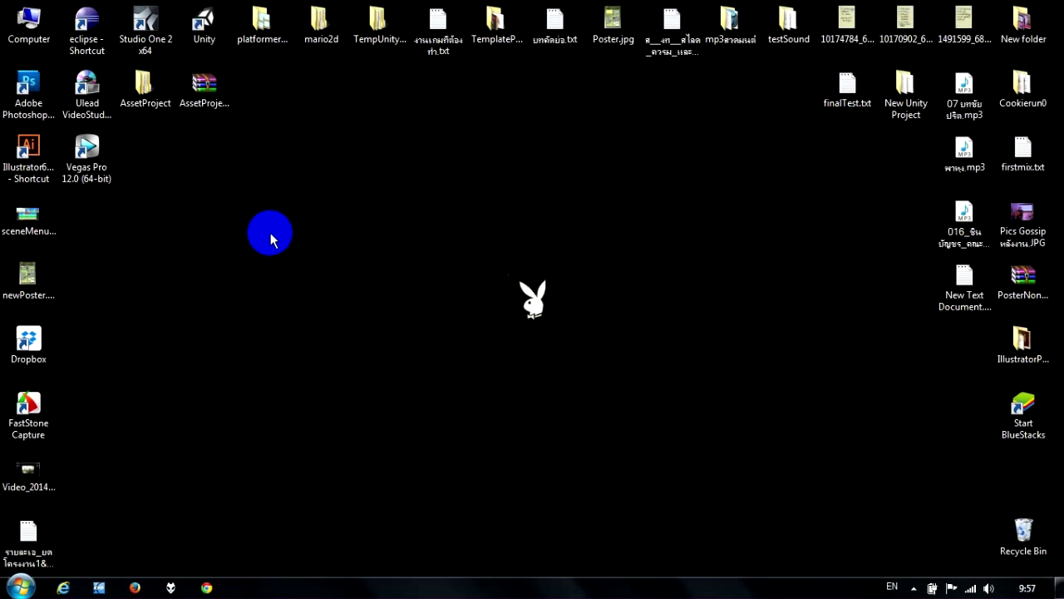
Launch Unity and start a new project named TestGame2D in Documents.
{"action": "double_click", "coordinate": [204, 27]}
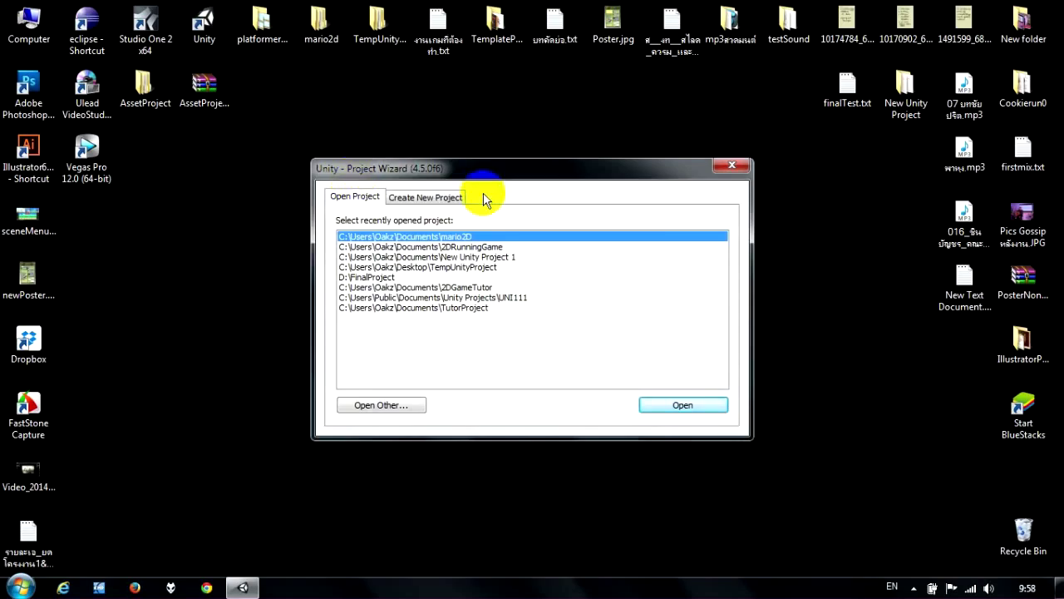
{"action": "left_click", "coordinate": [446, 197]}
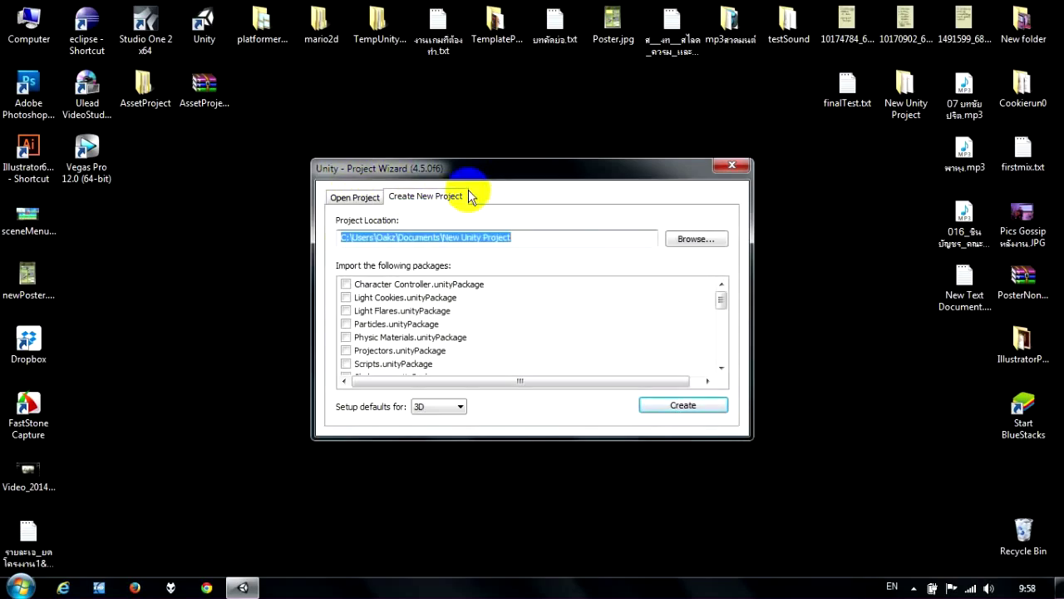
{"action": "left_click", "coordinate": [562, 240]}
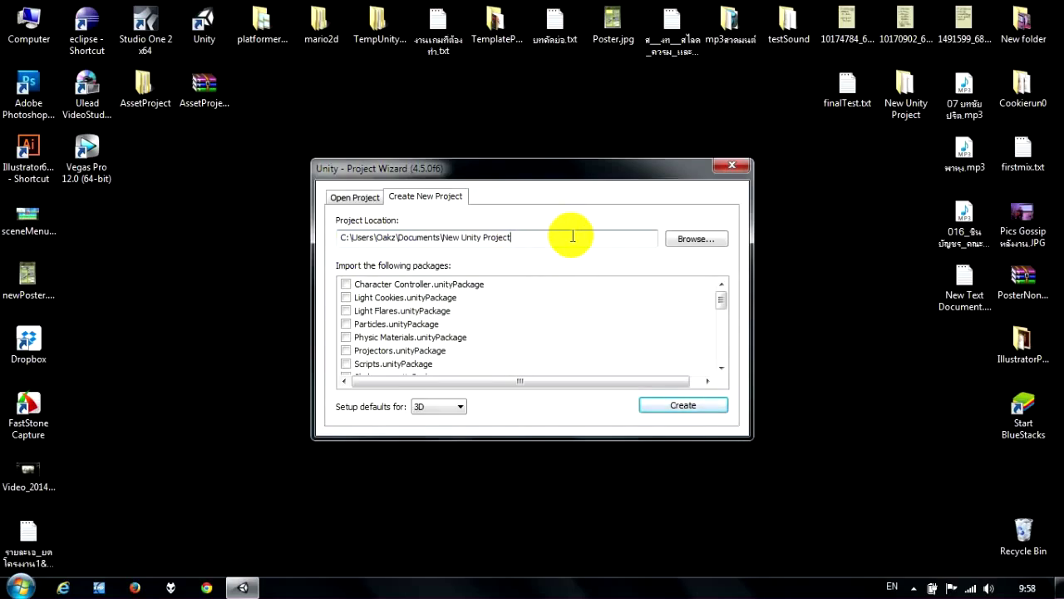
{"action": "key", "text": "BackSpace"}
{"action": "key", "text": "BackSpace"}
{"action": "key", "text": "BackSpace"}
{"action": "key", "text": "BackSpace"}
{"action": "key", "text": "BackSpace"}
{"action": "key", "text": "BackSpace"}
{"action": "type", "text": "Tes"}
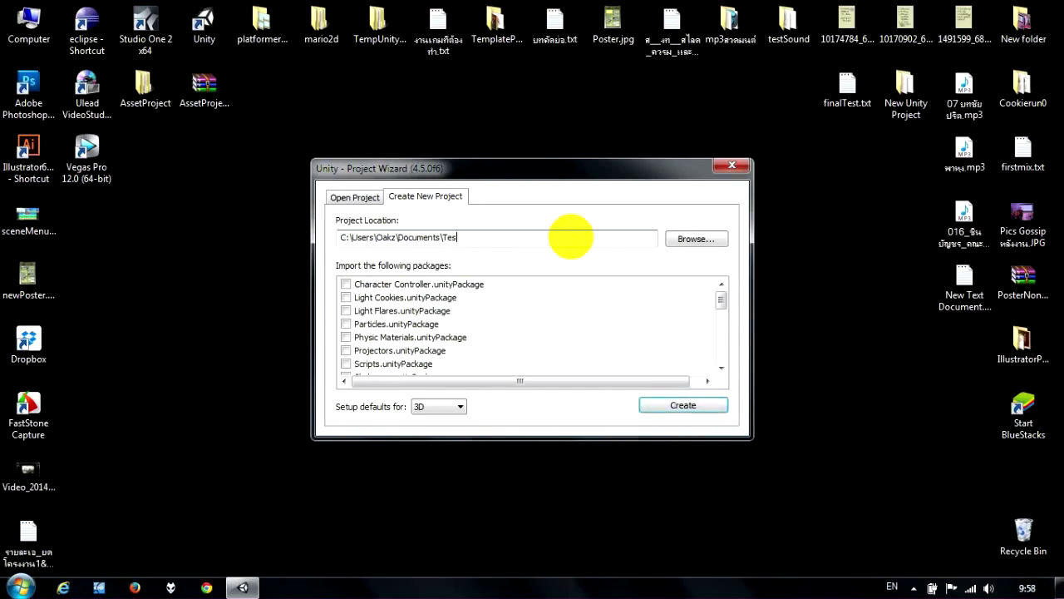
{"action": "type", "text": "t"}
{"action": "type", "text": "Game2D"}
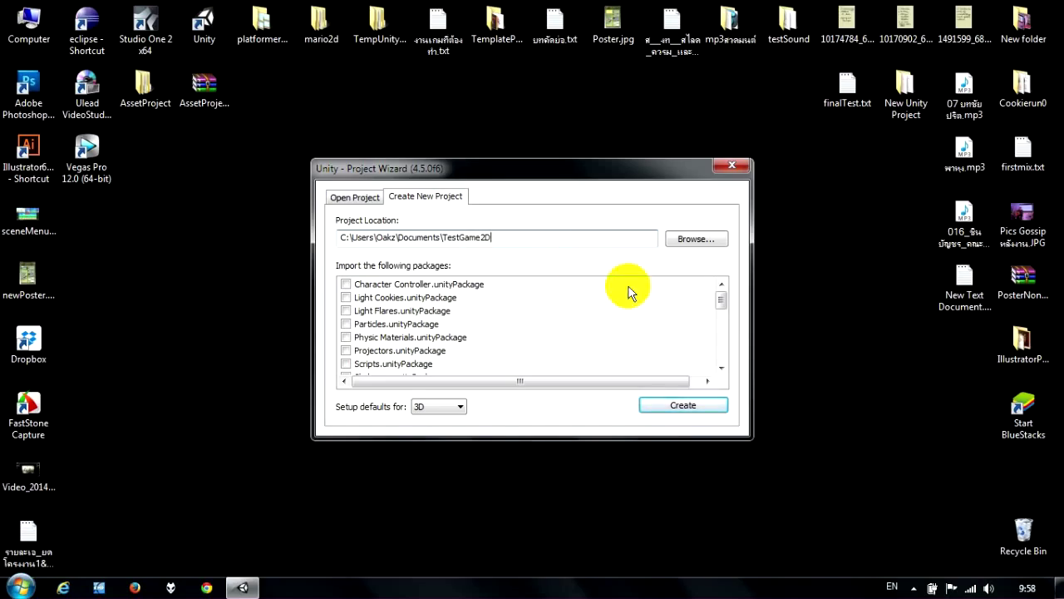
{"action": "left_click_drag", "start_coordinate": [719, 301], "coordinate": [720, 363]}
{"action": "left_click", "coordinate": [716, 320]}
{"action": "left_click_drag", "start_coordinate": [717, 321], "coordinate": [717, 278]}
Choose 2D setup defaults and create the TestGame2D project.
{"action": "left_click", "coordinate": [453, 406]}
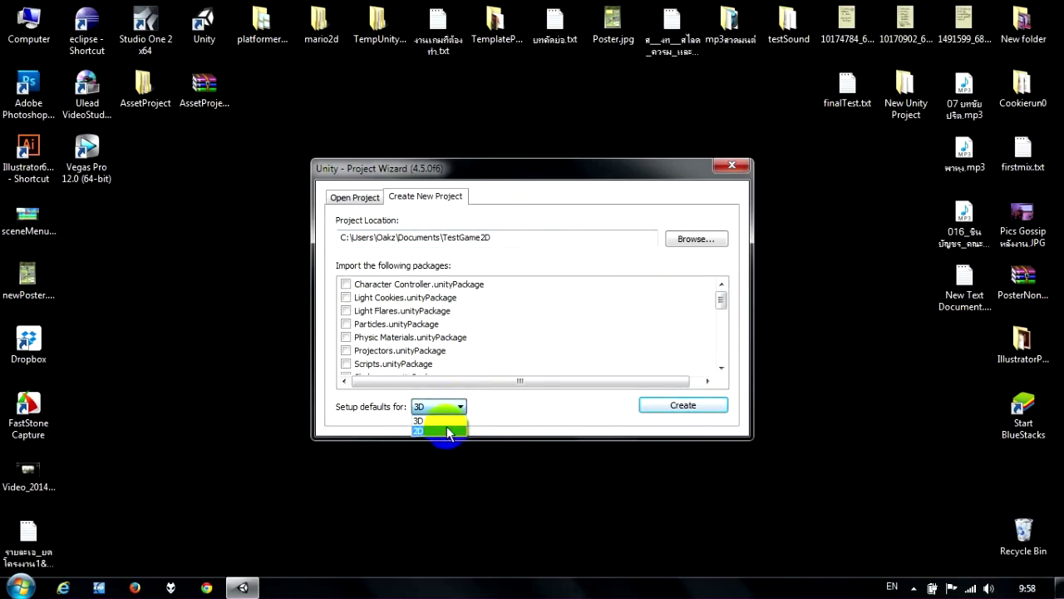
{"action": "left_click", "coordinate": [446, 429]}
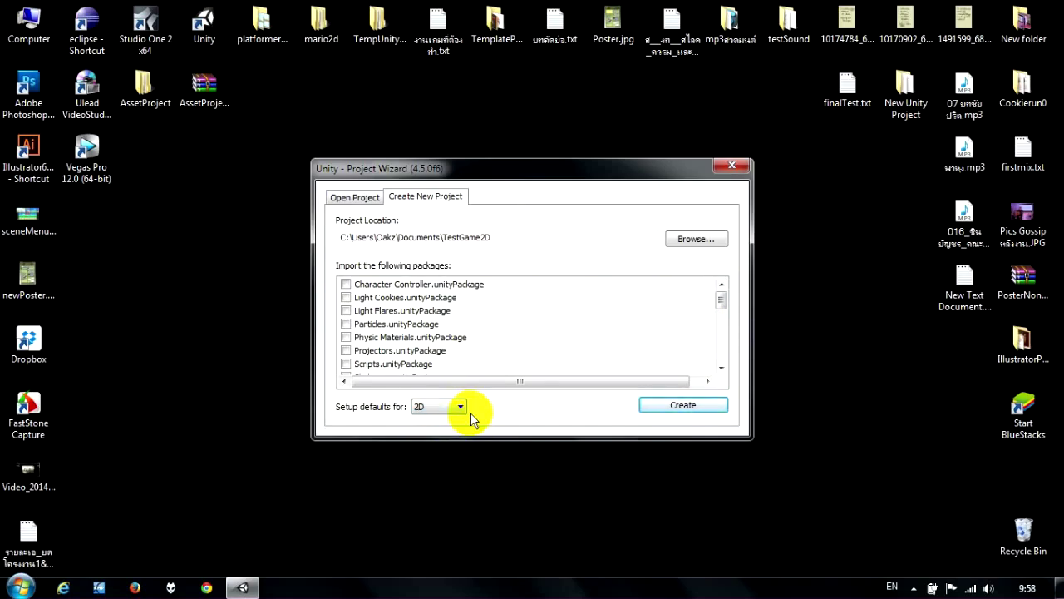
{"action": "left_click", "coordinate": [697, 407]}
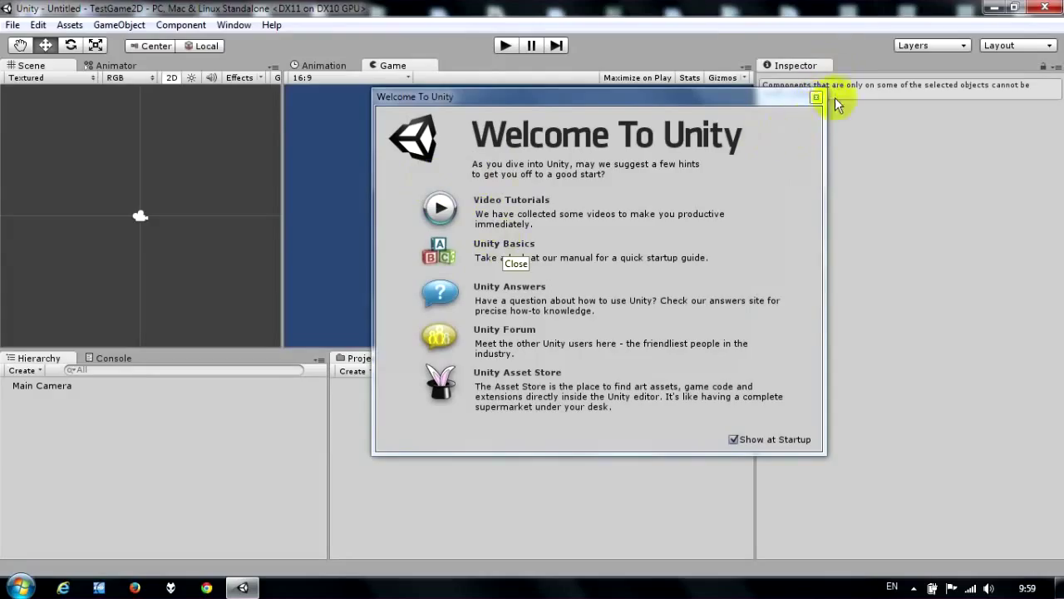
Close the Welcome To Unity window, leaving the Untitled scene with only the Main Camera.
{"action": "left_click", "coordinate": [815, 97]}
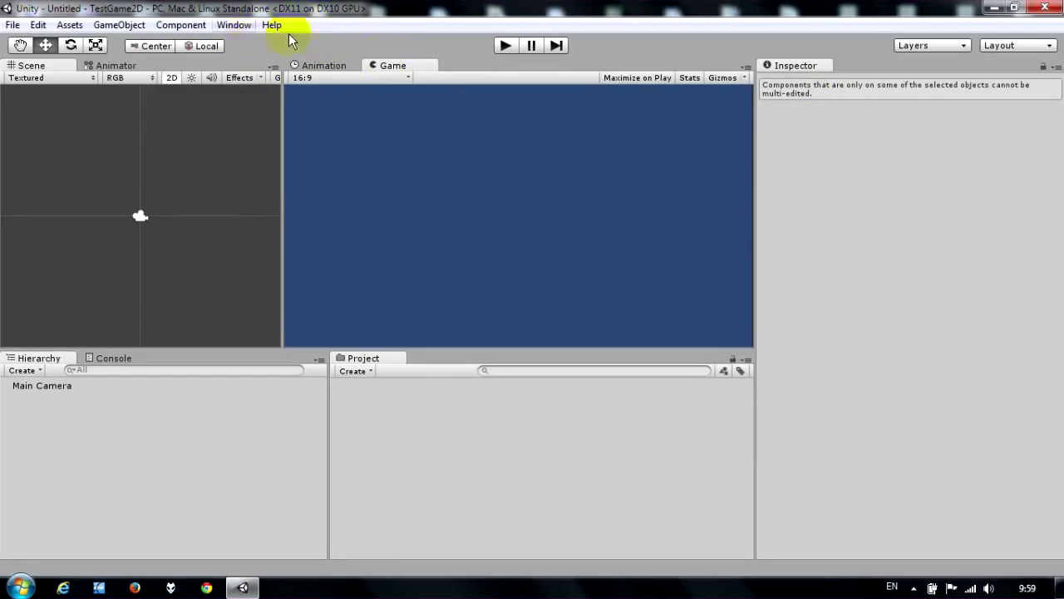
{"action": "left_click", "coordinate": [138, 148]}
Select the Main Camera and look at the Animator, Scene, Animation and Game views.
{"action": "left_click", "coordinate": [58, 386]}
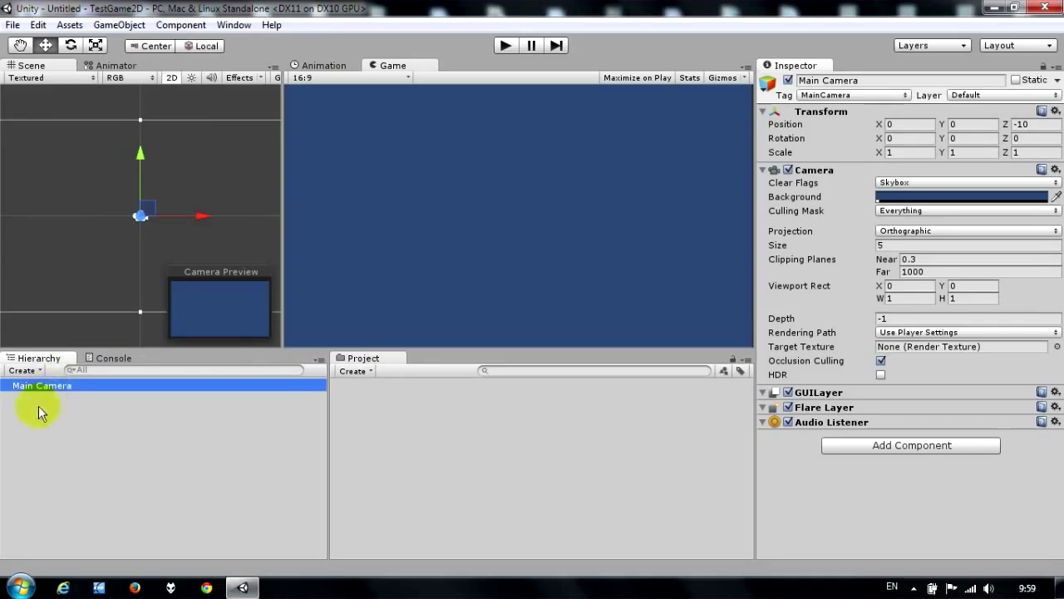
{"action": "left_click", "coordinate": [85, 62]}
{"action": "left_click", "coordinate": [50, 64]}
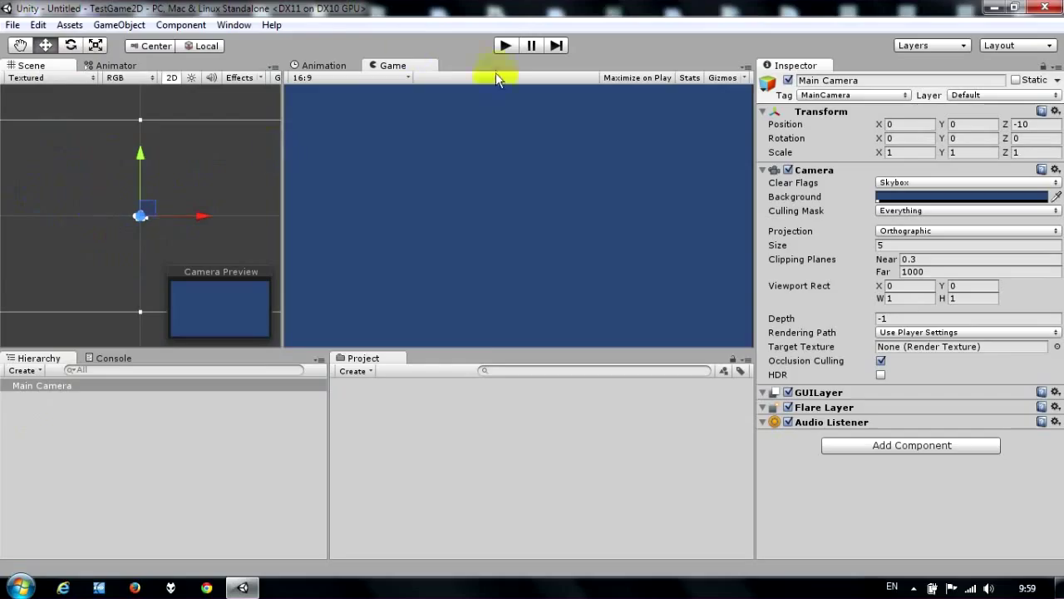
{"action": "left_click", "coordinate": [356, 65]}
{"action": "left_click", "coordinate": [397, 66]}
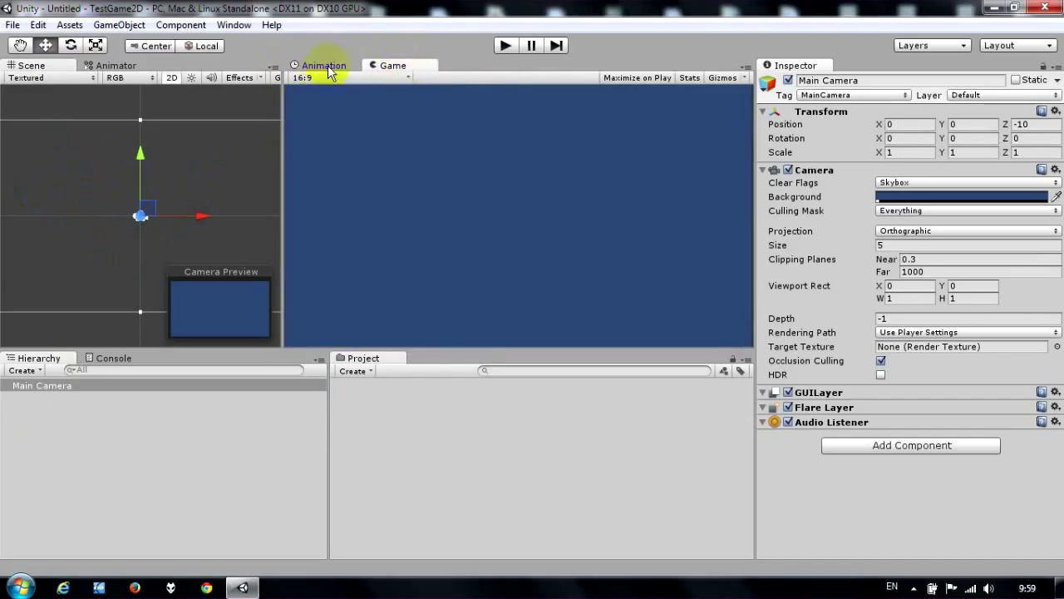
{"action": "left_click", "coordinate": [329, 71]}
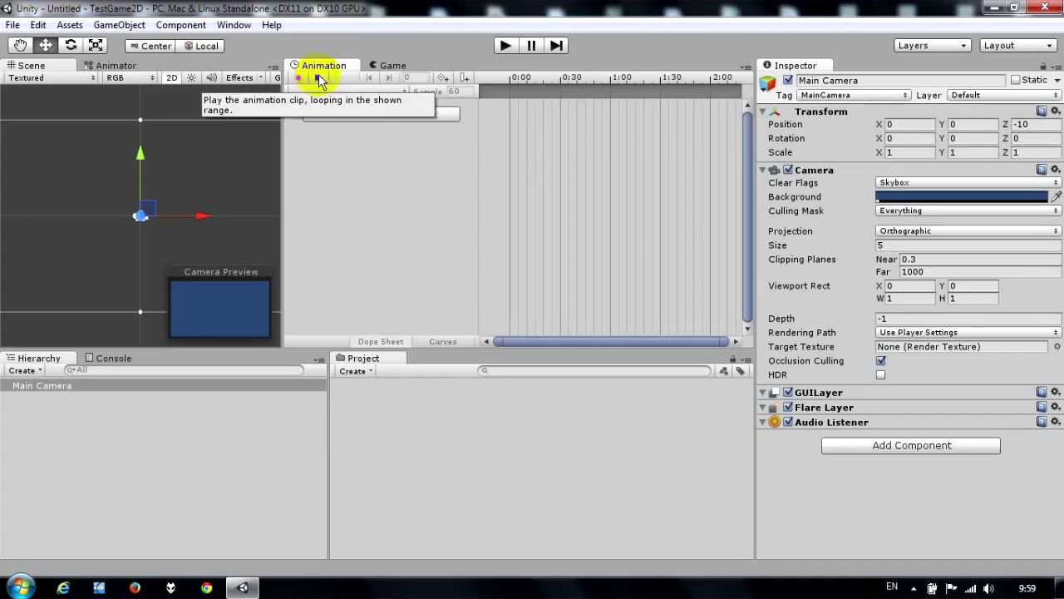
{"action": "left_click", "coordinate": [412, 66]}
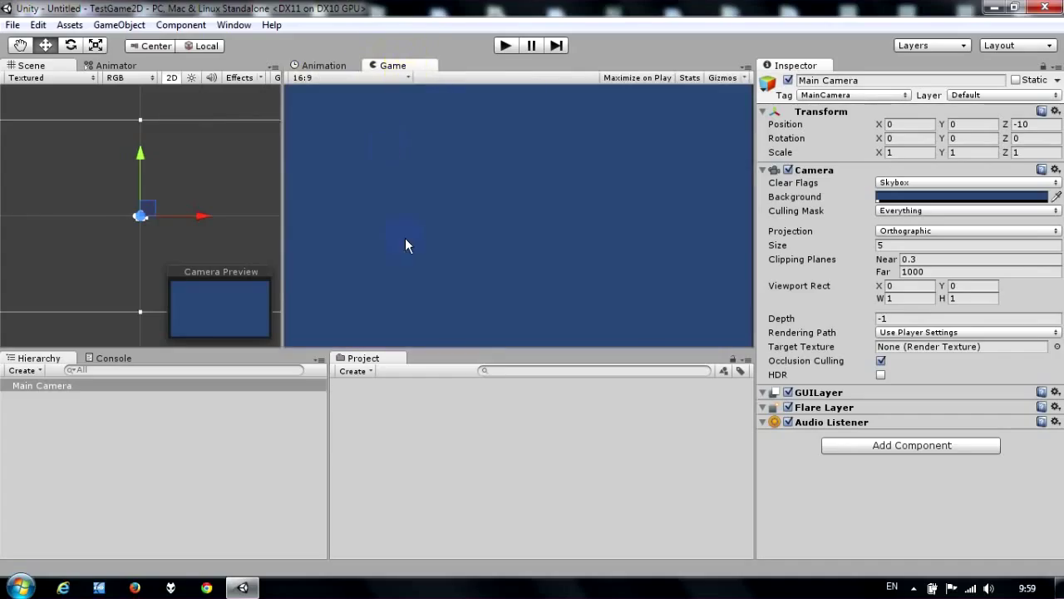
Run and stop play mode, then widen the Scene view and narrow the Game view.
{"action": "left_click", "coordinate": [505, 46]}
{"action": "left_click", "coordinate": [506, 45]}
{"action": "mouse_move", "coordinate": [283, 218]}
{"action": "left_mouse_down"}
{"action": "mouse_move", "coordinate": [312, 223]}
{"action": "mouse_move", "coordinate": [330, 252]}
{"action": "left_mouse_up"}
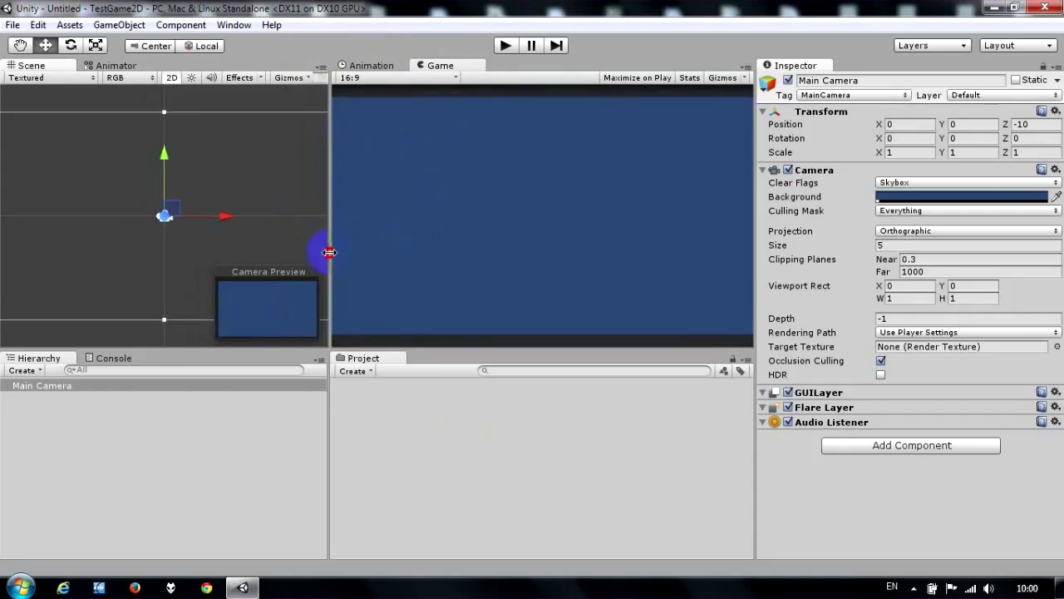
{"action": "left_click", "coordinate": [465, 500]}
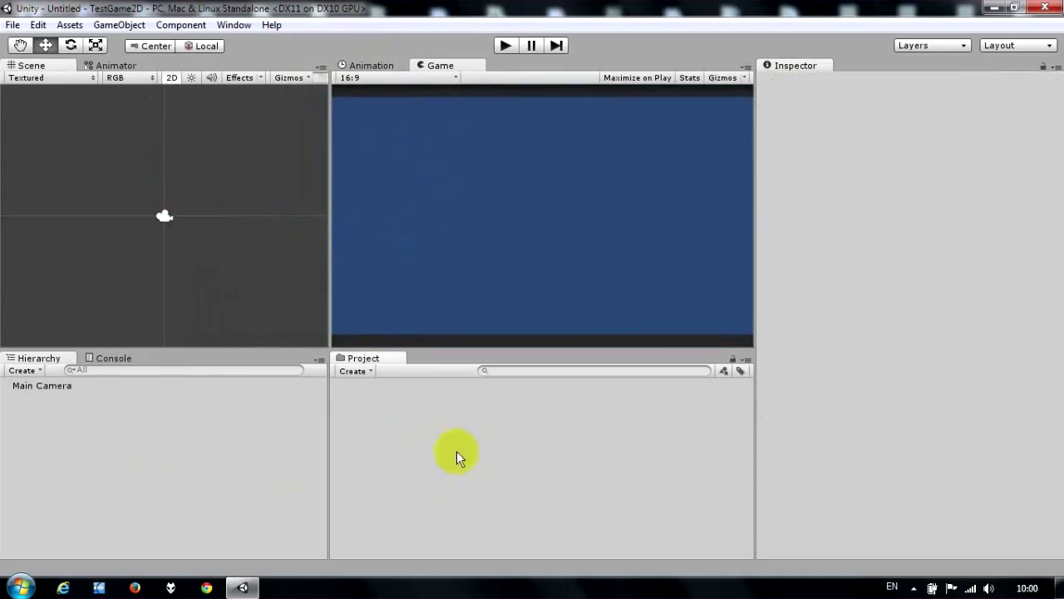
Import bg.png from Desktop > AssetProject > Asset > SpriteSheet as a new asset.
{"action": "right_click", "coordinate": [404, 417]}
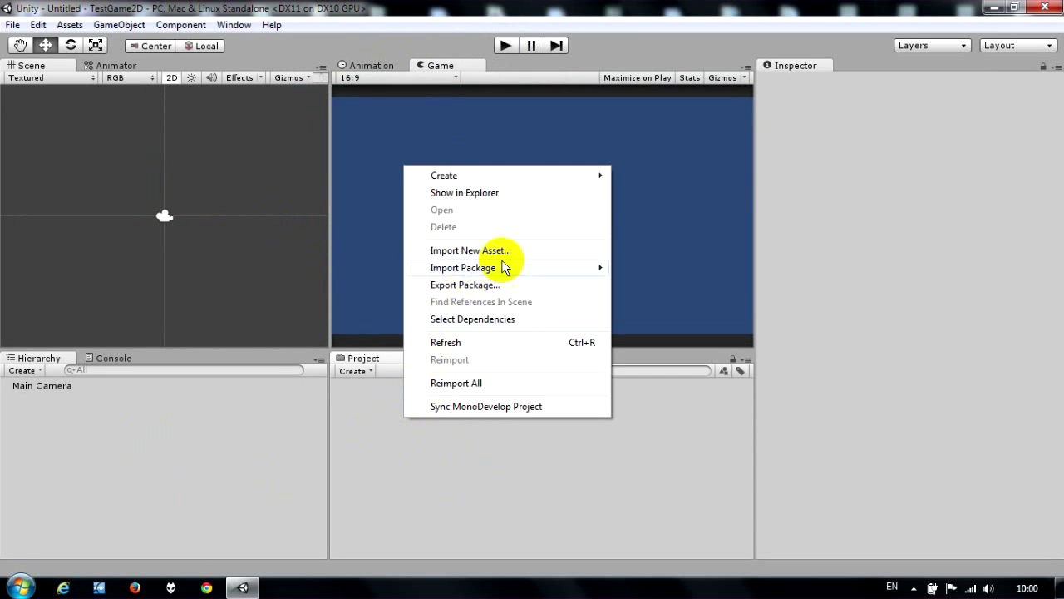
{"action": "left_click", "coordinate": [530, 252]}
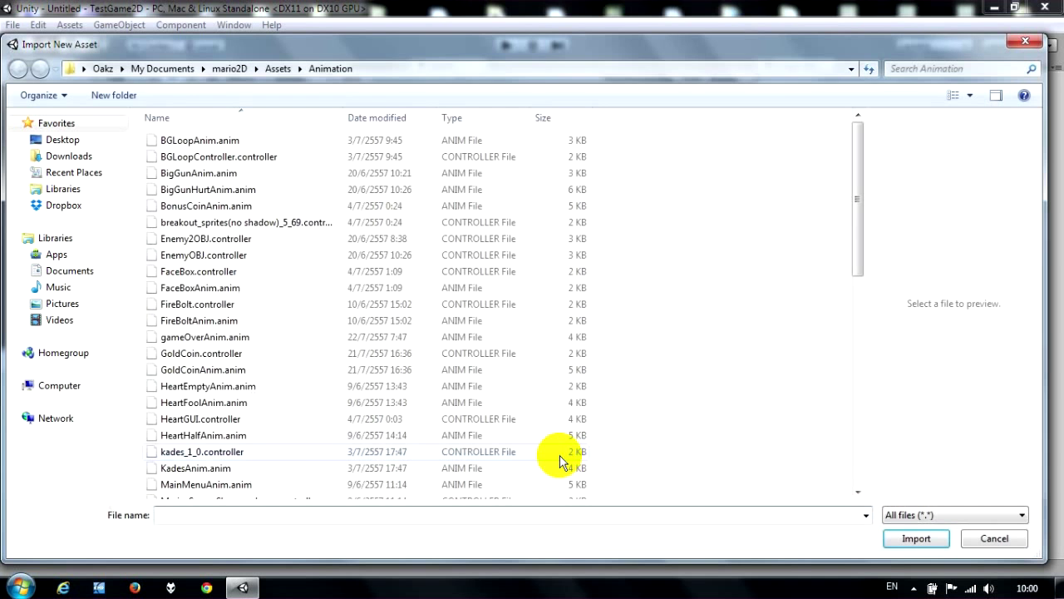
{"action": "left_click", "coordinate": [73, 141]}
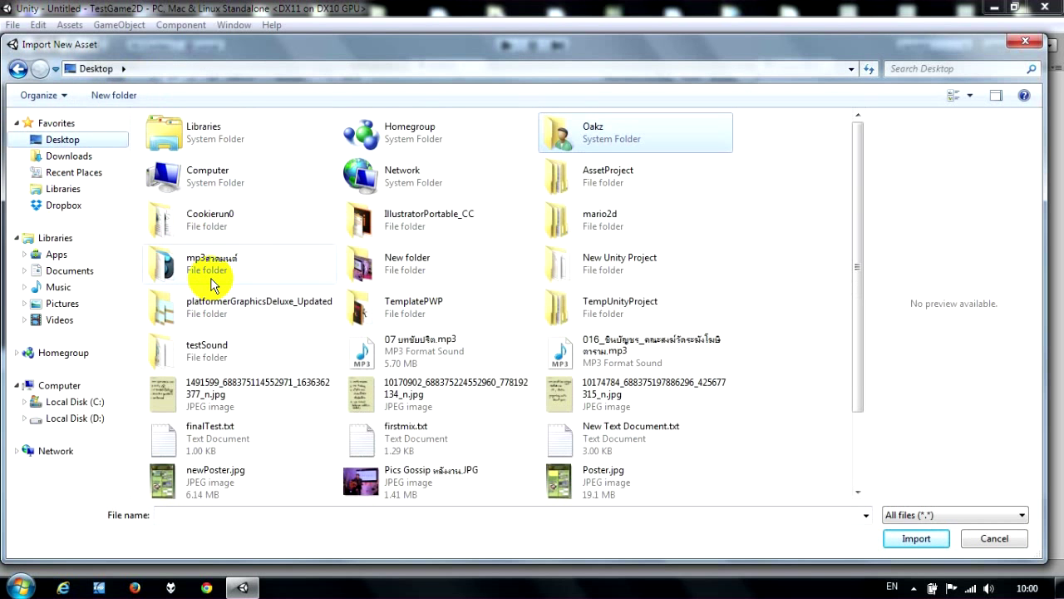
{"action": "double_click", "coordinate": [579, 171]}
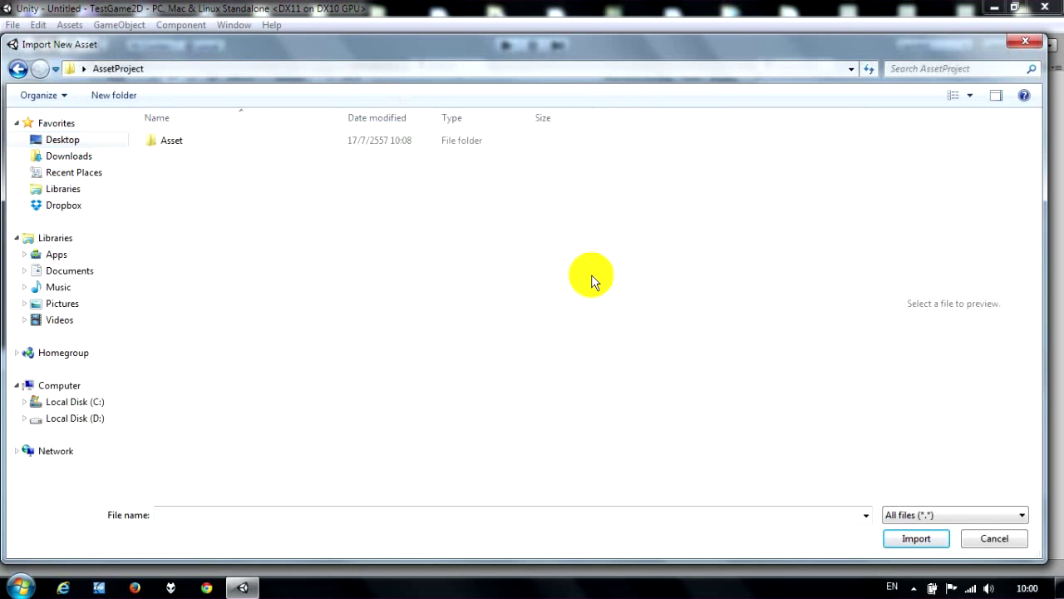
{"action": "double_click", "coordinate": [172, 141]}
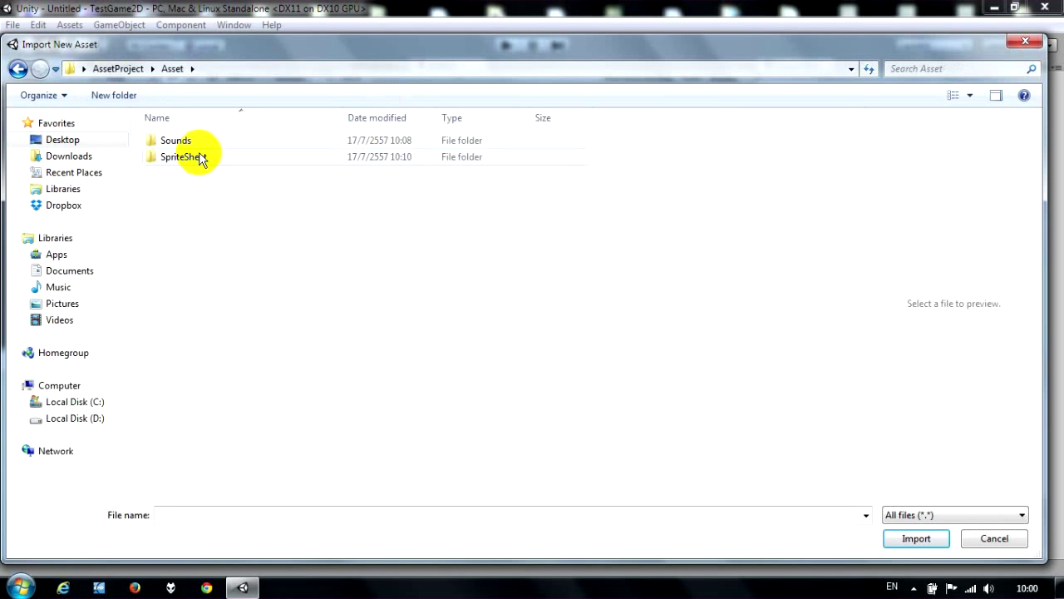
{"action": "double_click", "coordinate": [185, 157]}
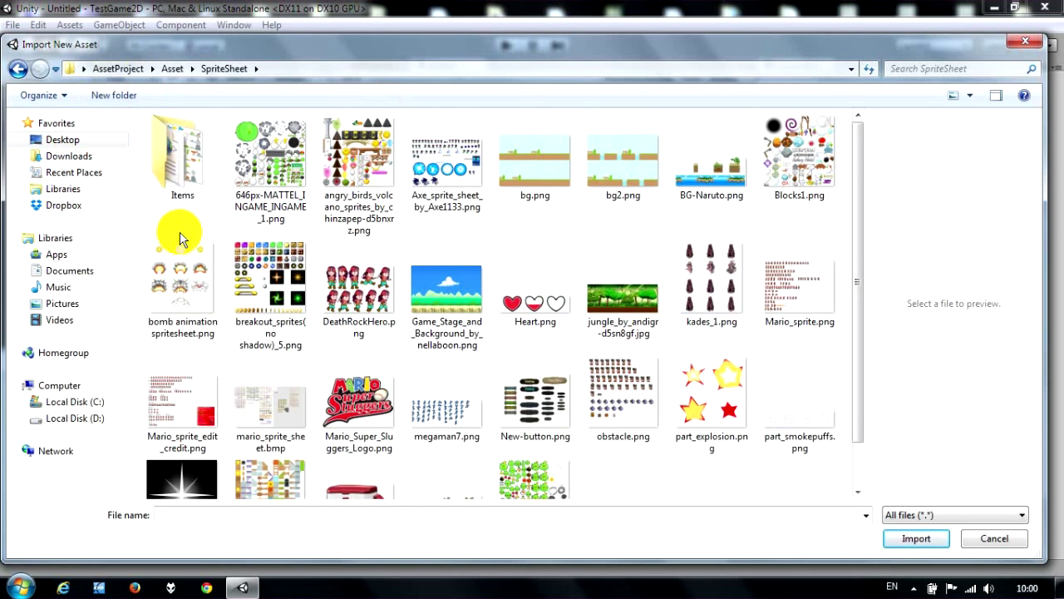
{"action": "scroll", "coordinate": [513, 297], "scroll_direction": "down", "scroll_amount": 1}
{"action": "scroll", "coordinate": [514, 299], "scroll_direction": "up", "scroll_amount": 1}
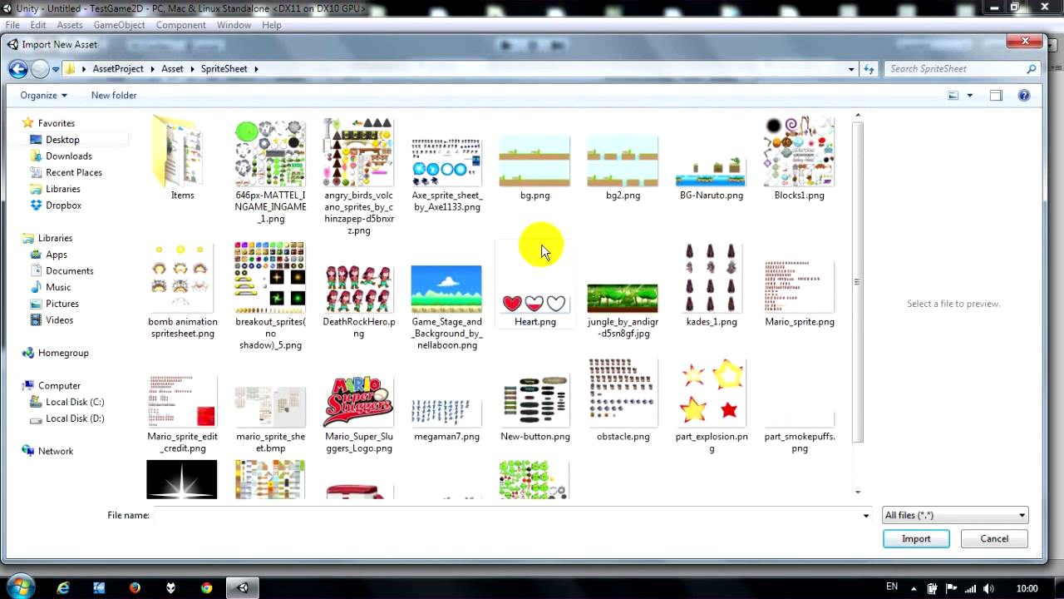
{"action": "left_click", "coordinate": [529, 169]}
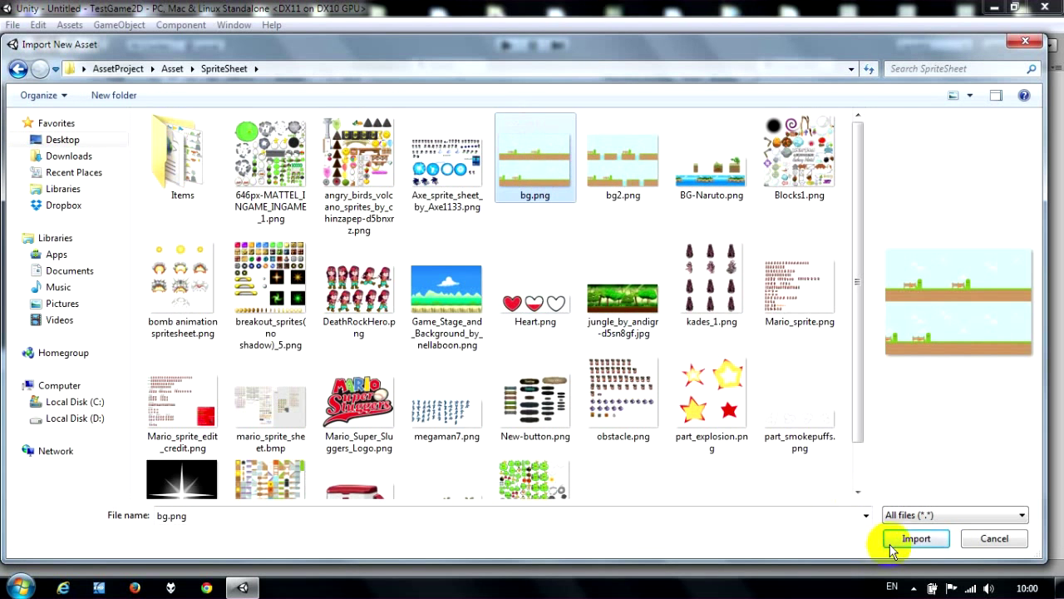
{"action": "left_click", "coordinate": [923, 537]}
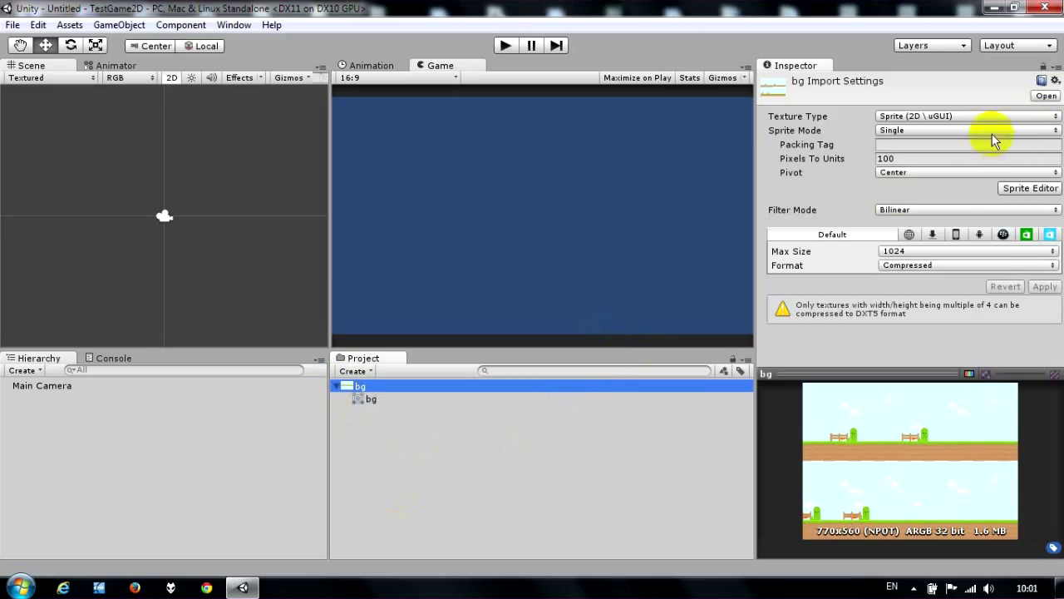
Set the bg texture format to Truecolor and apply it.
{"action": "left_click", "coordinate": [972, 267]}
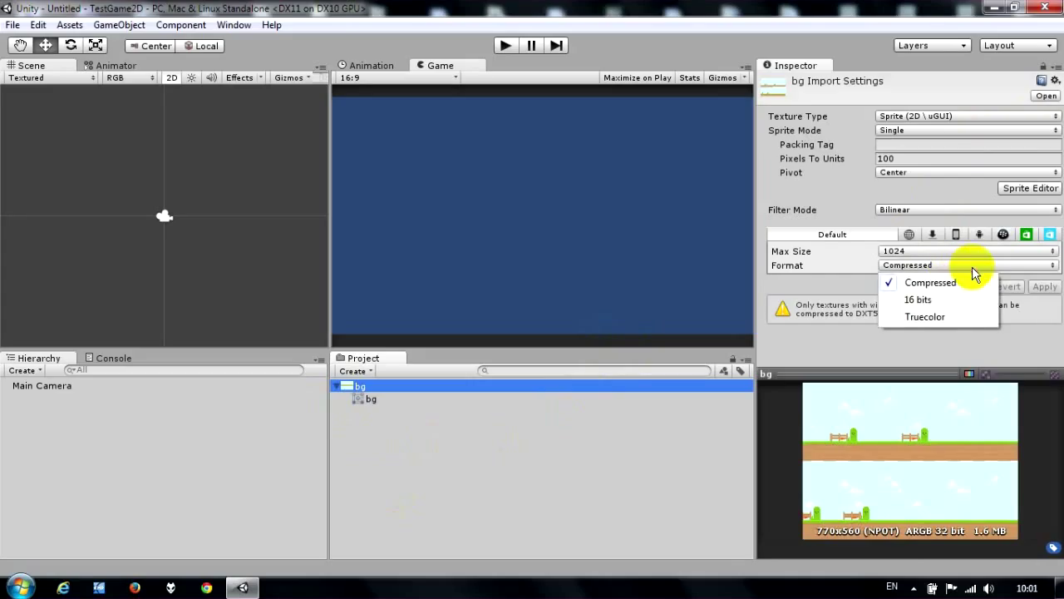
{"action": "left_click", "coordinate": [929, 317]}
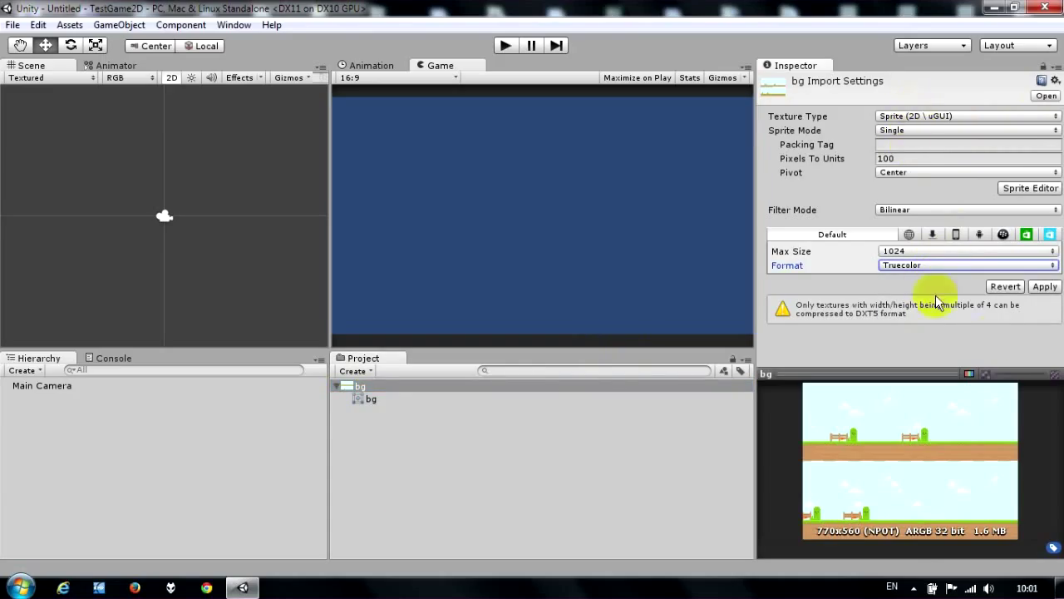
{"action": "left_click", "coordinate": [1047, 291]}
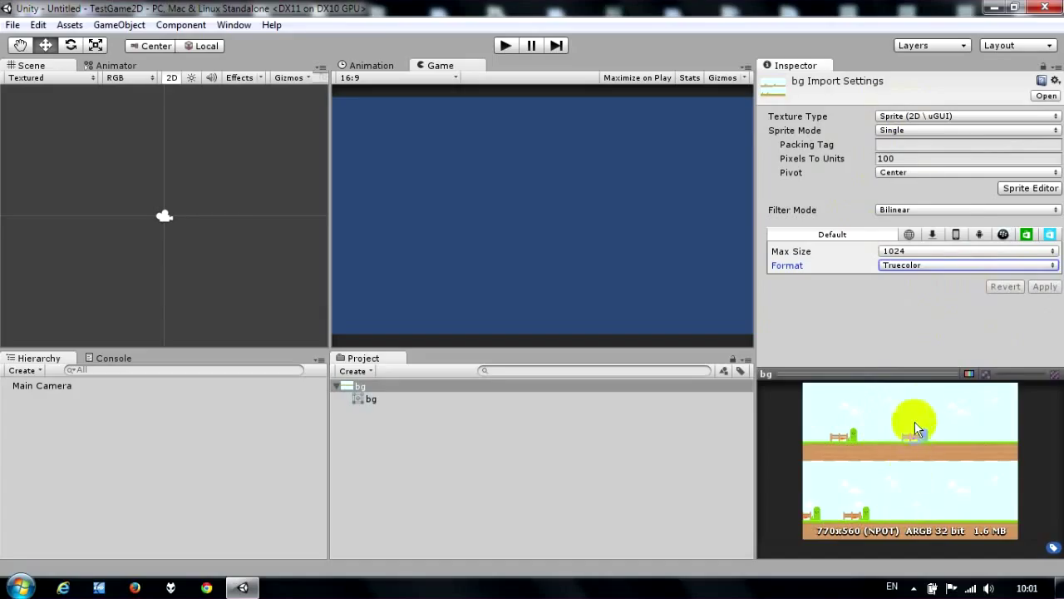
Switch the bg sprite mode to Multiple and open the Sprite Editor.
{"action": "left_click", "coordinate": [930, 131]}
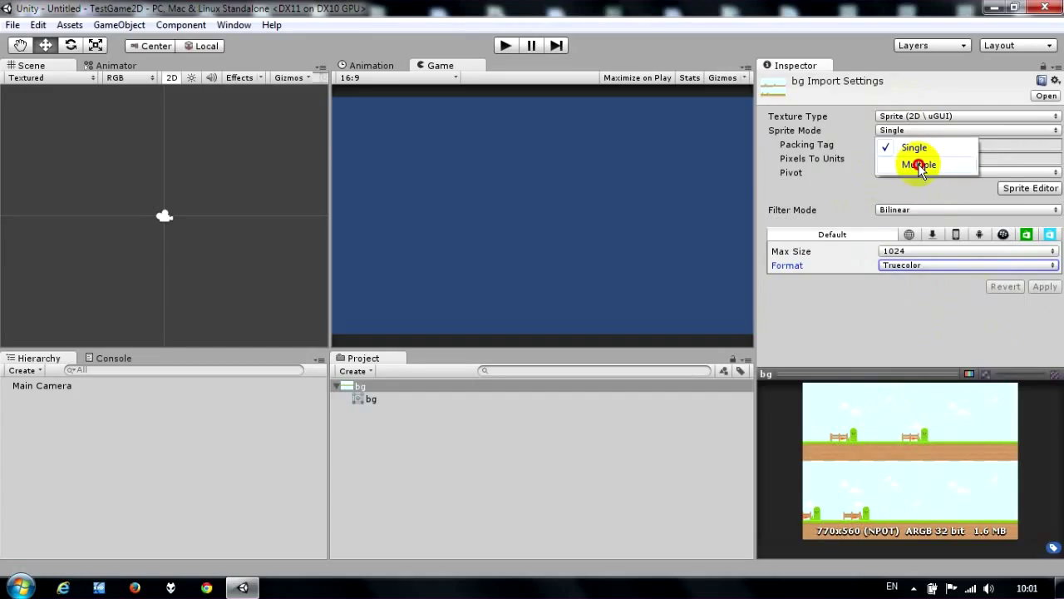
{"action": "left_click", "coordinate": [918, 165]}
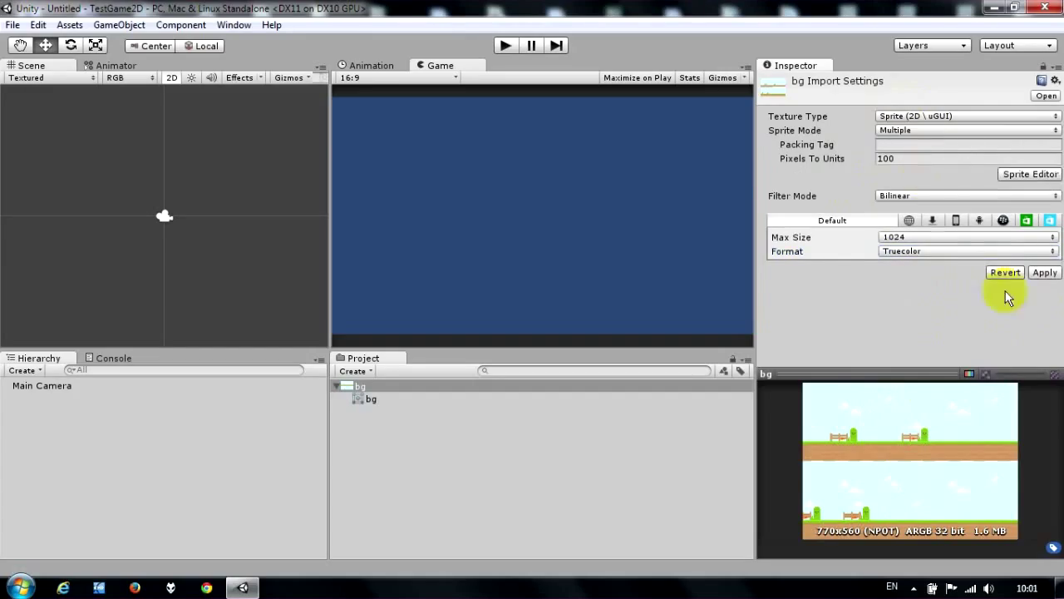
{"action": "left_click", "coordinate": [1041, 180]}
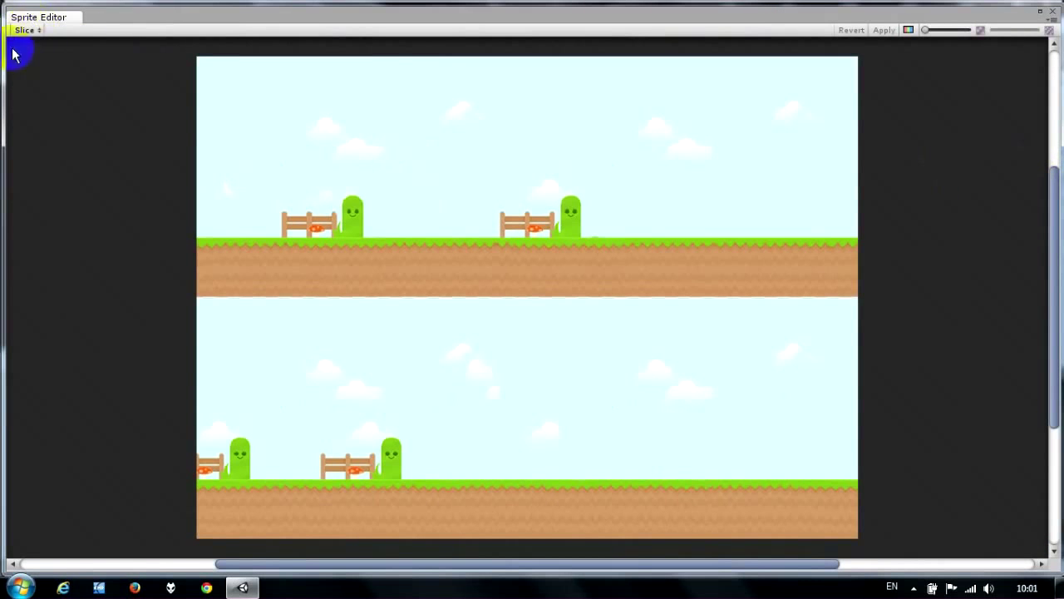
Slice bg automatically into sprites, apply the slices and close the Sprite Editor.
{"action": "left_click", "coordinate": [28, 30]}
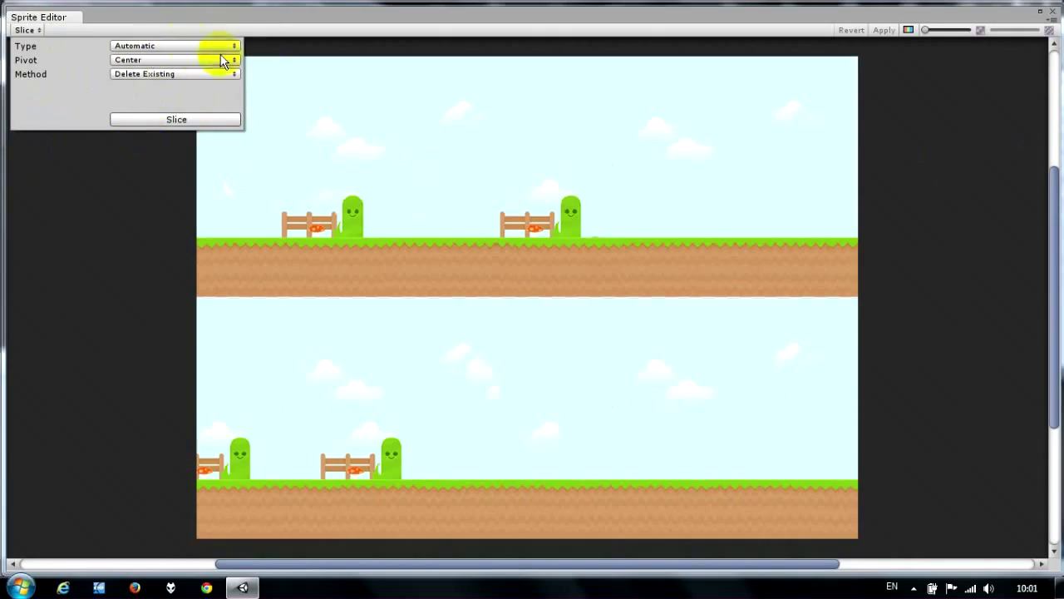
{"action": "left_click", "coordinate": [167, 121]}
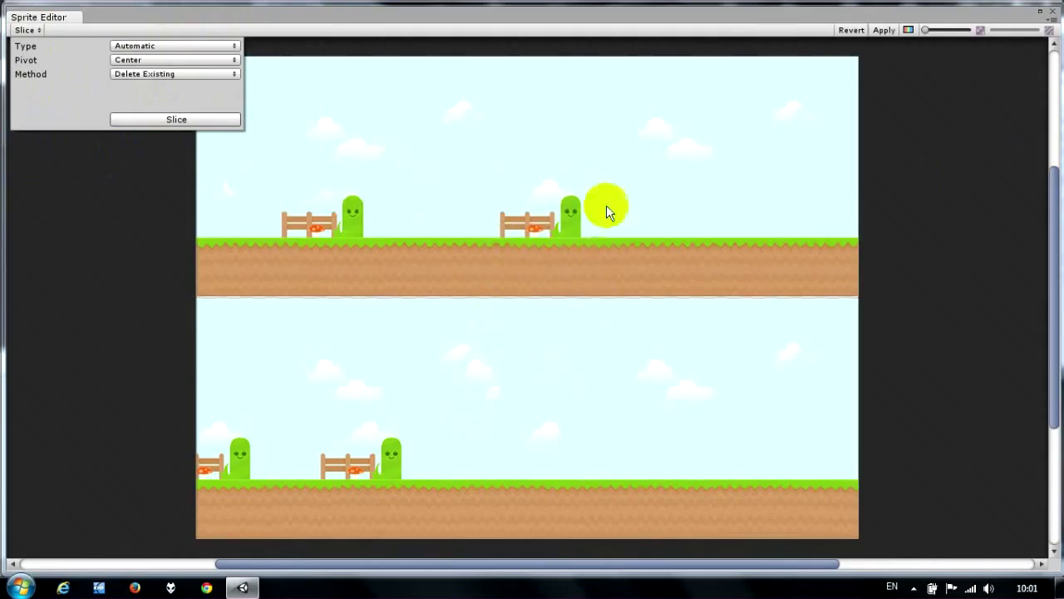
{"action": "left_click", "coordinate": [962, 124]}
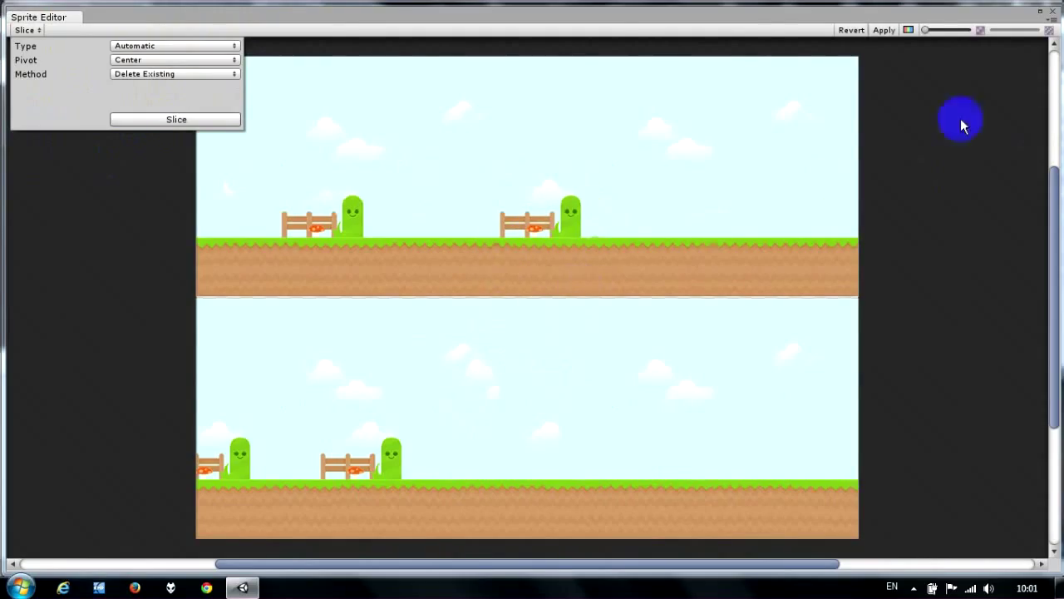
{"action": "left_click", "coordinate": [886, 32]}
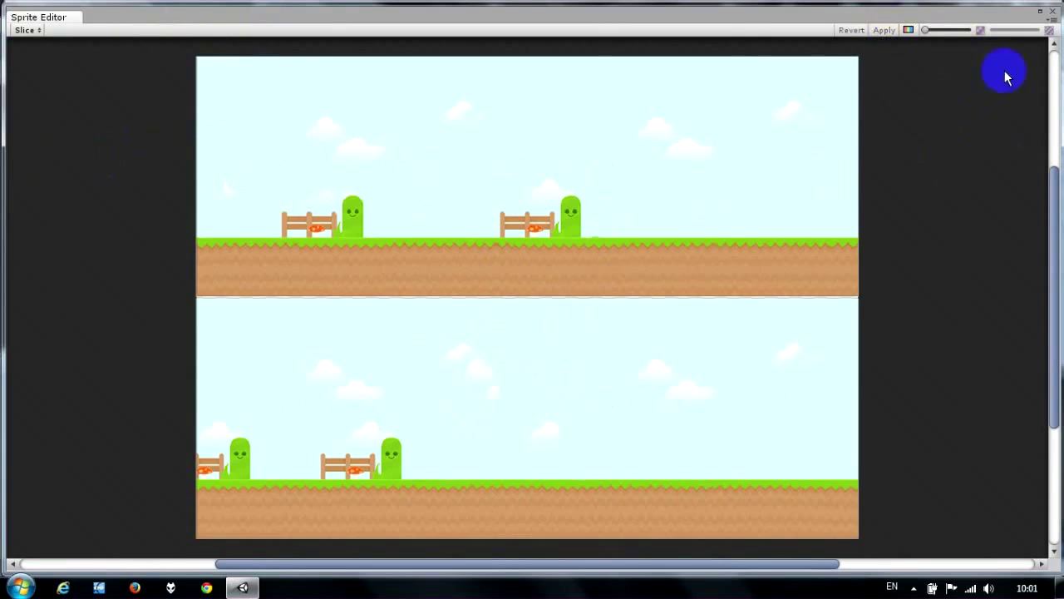
{"action": "left_click", "coordinate": [1052, 12]}
Drag the bg_0 sprite into the Hierarchy and rename the new object BG.
{"action": "left_click", "coordinate": [370, 400]}
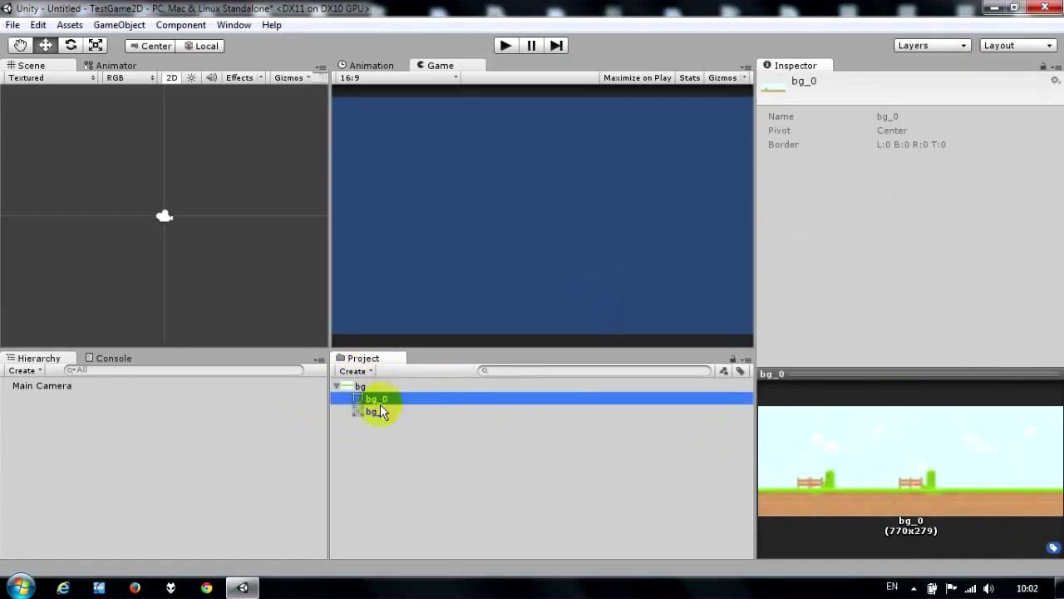
{"action": "left_click", "coordinate": [378, 410]}
{"action": "left_click", "coordinate": [387, 400]}
{"action": "left_click_drag", "start_coordinate": [381, 397], "coordinate": [47, 447]}
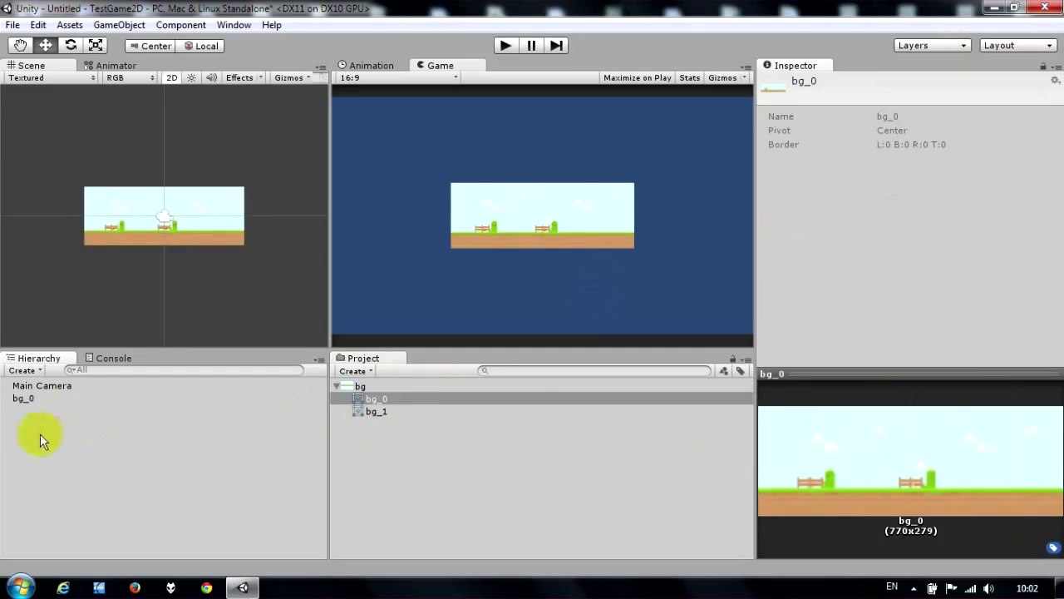
{"action": "left_click", "coordinate": [25, 398]}
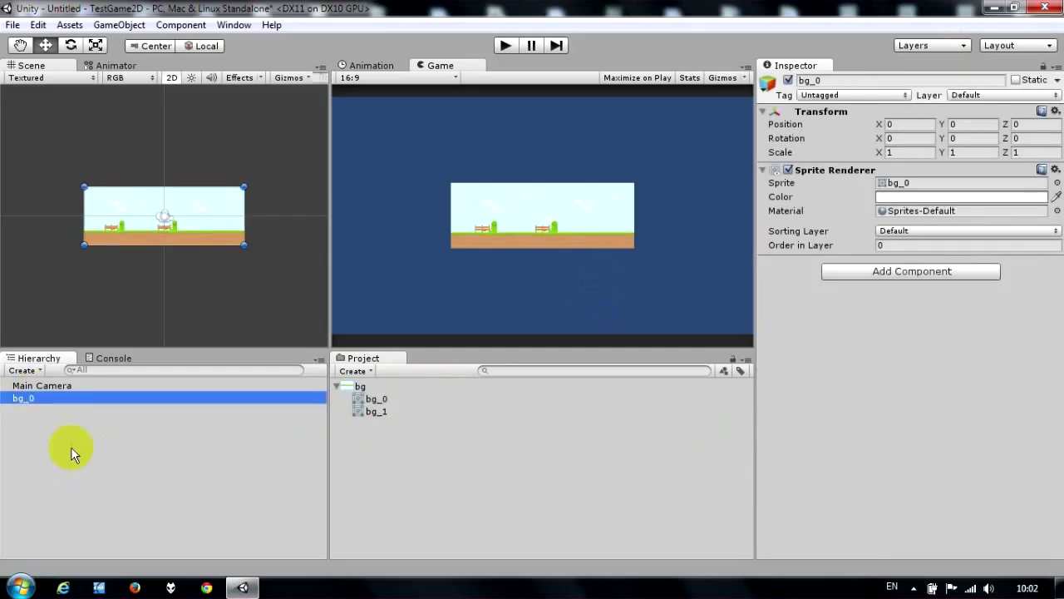
{"action": "key", "text": "F2"}
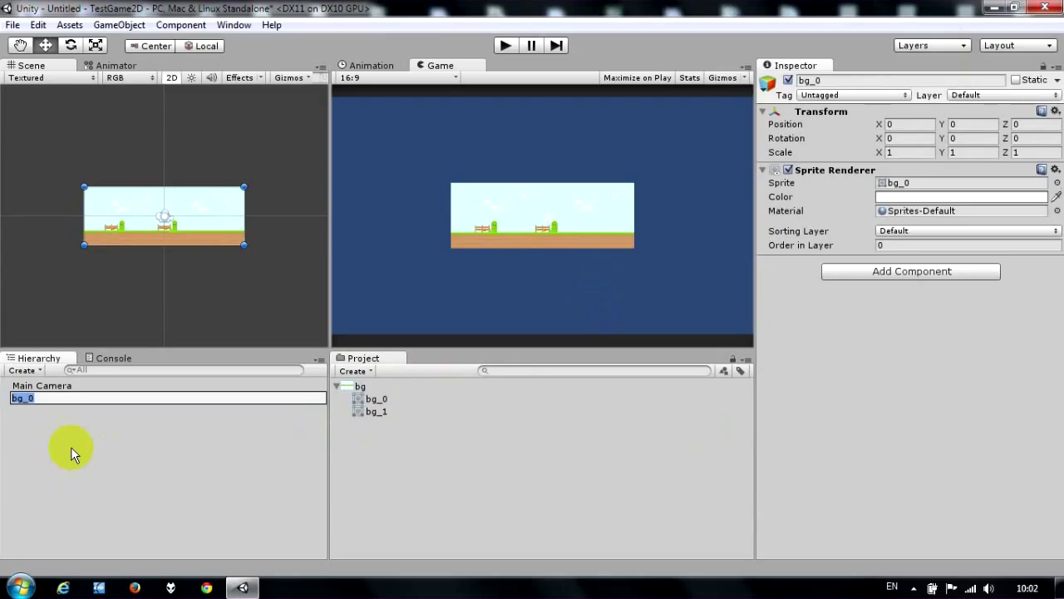
{"action": "type", "text": "BG"}
{"action": "key", "text": "Return"}
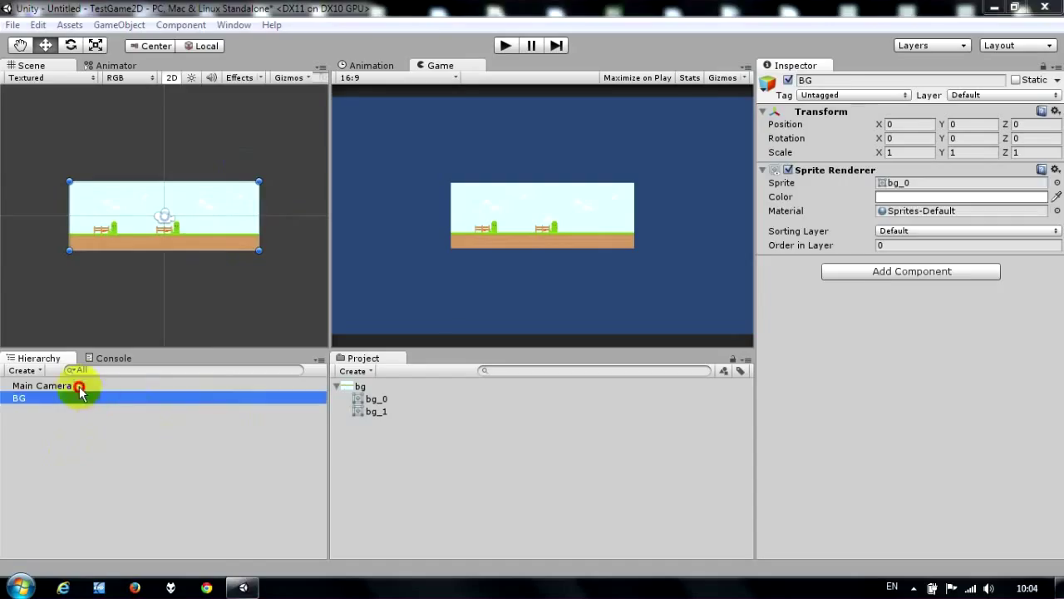
{"action": "left_click", "coordinate": [41, 386]}
{"action": "left_click", "coordinate": [42, 398]}
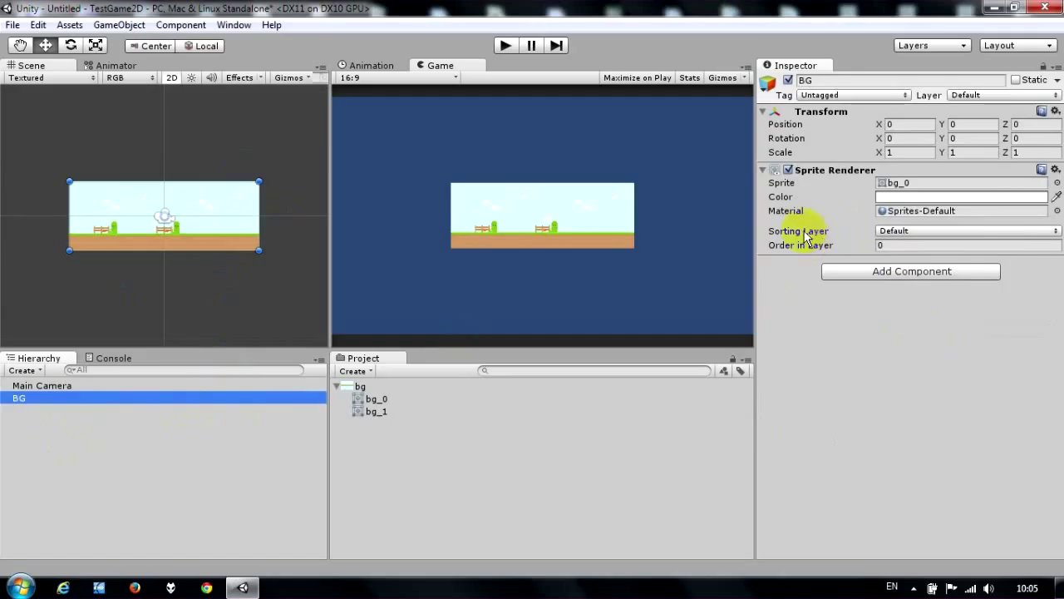
Add a sorting layer named BG and drag it above Default.
{"action": "left_click", "coordinate": [948, 233]}
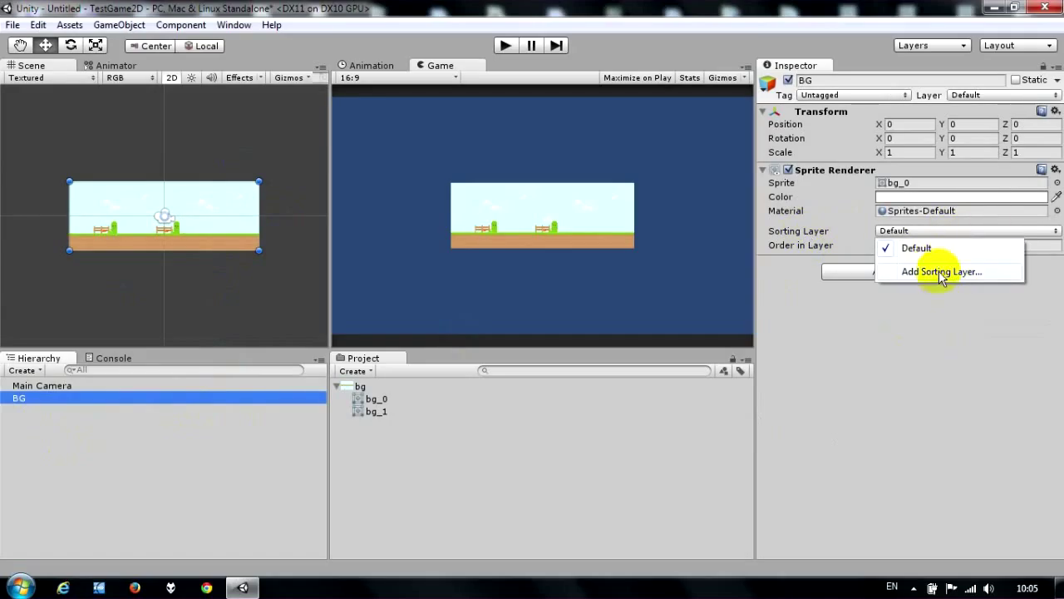
{"action": "left_click", "coordinate": [938, 273]}
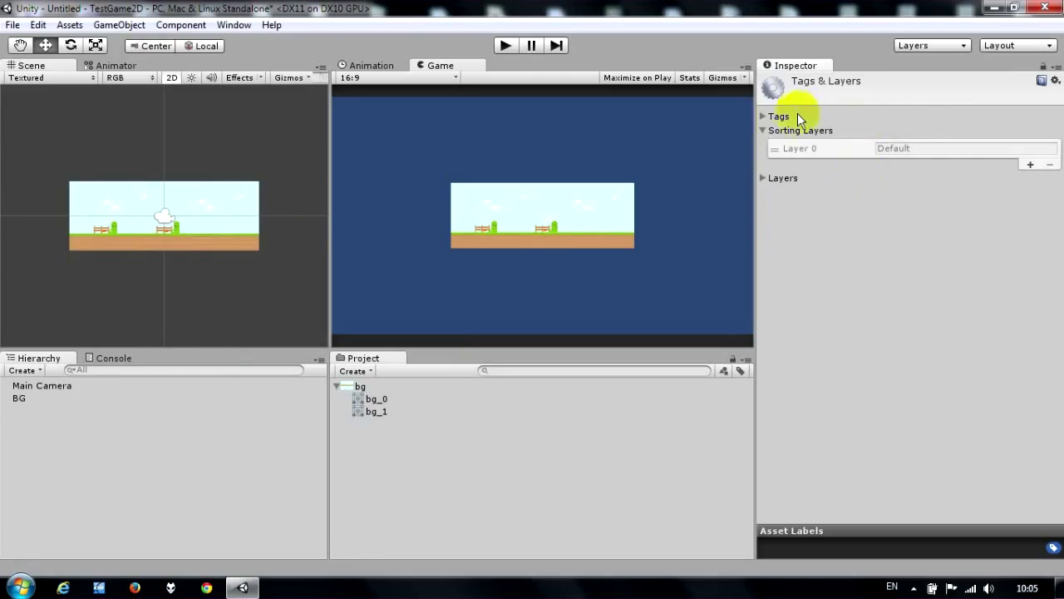
{"action": "left_click", "coordinate": [1030, 164]}
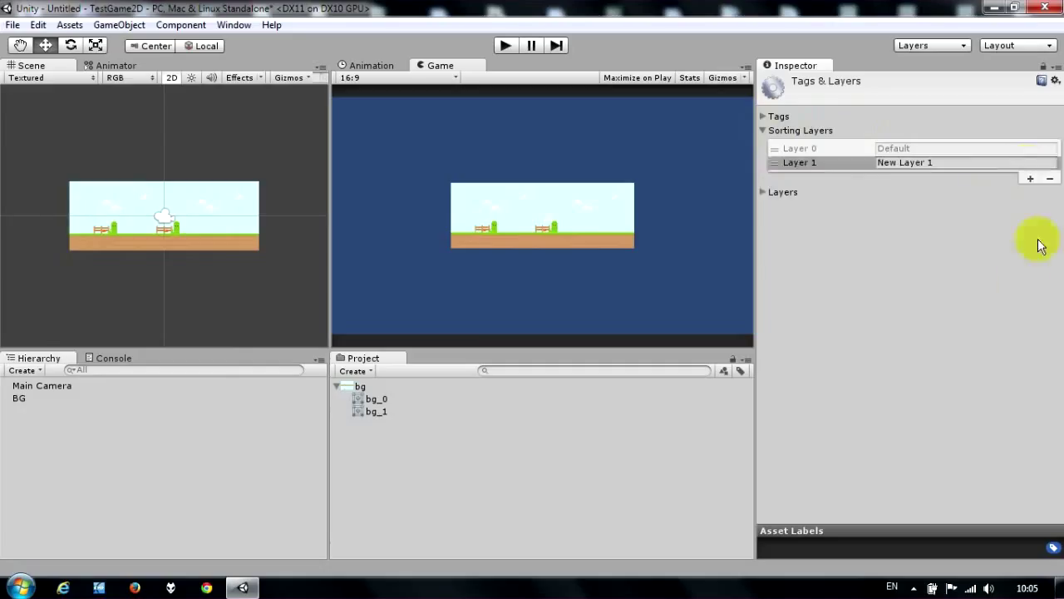
{"action": "left_click", "coordinate": [956, 164]}
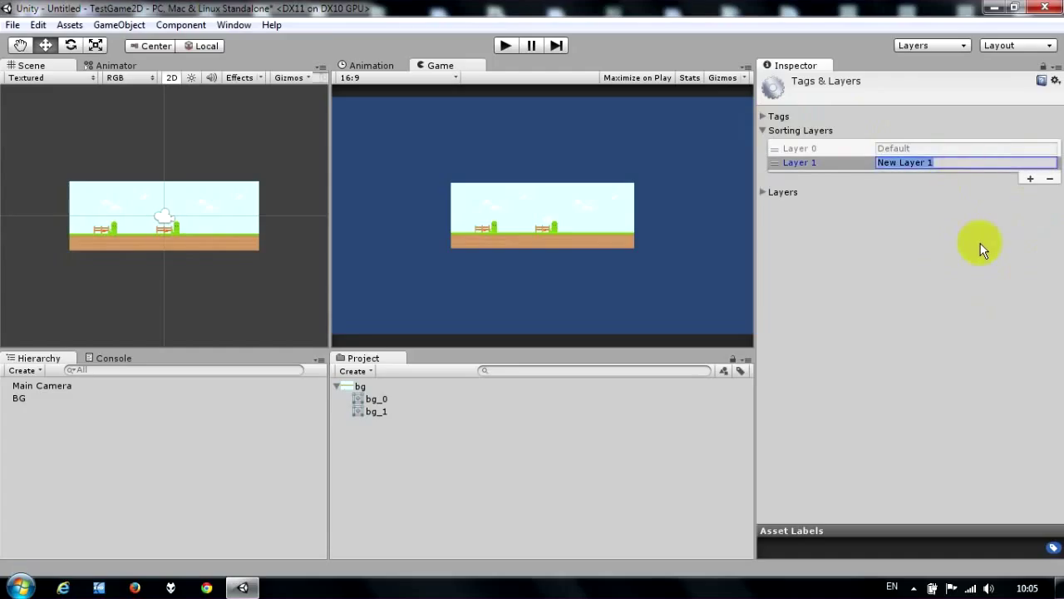
{"action": "type", "text": "BG"}
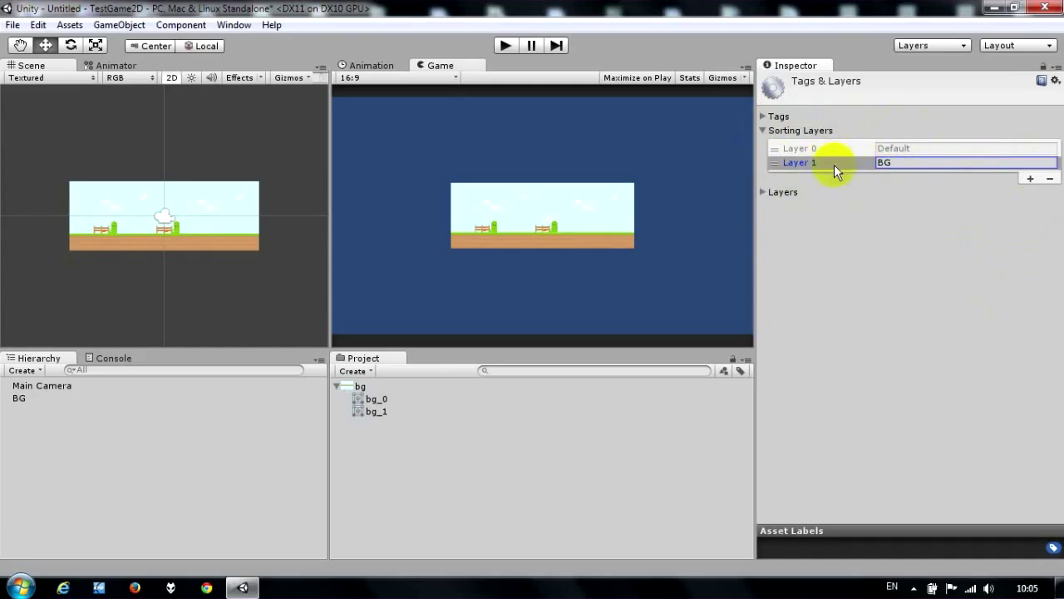
{"action": "left_click_drag", "start_coordinate": [834, 165], "coordinate": [836, 146]}
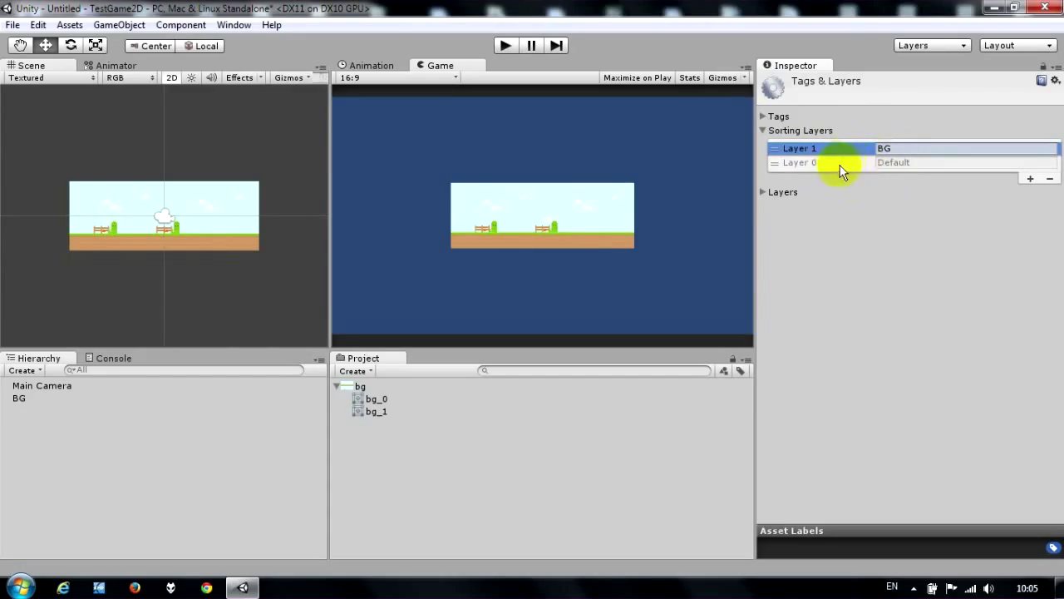
{"action": "left_click", "coordinate": [838, 164]}
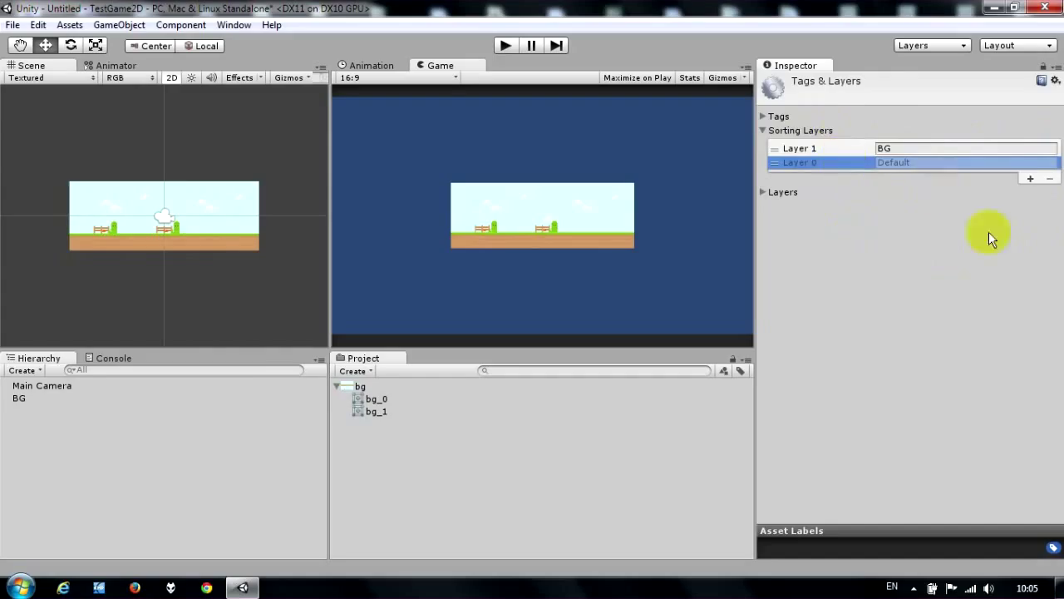
{"action": "left_click", "coordinate": [66, 399]}
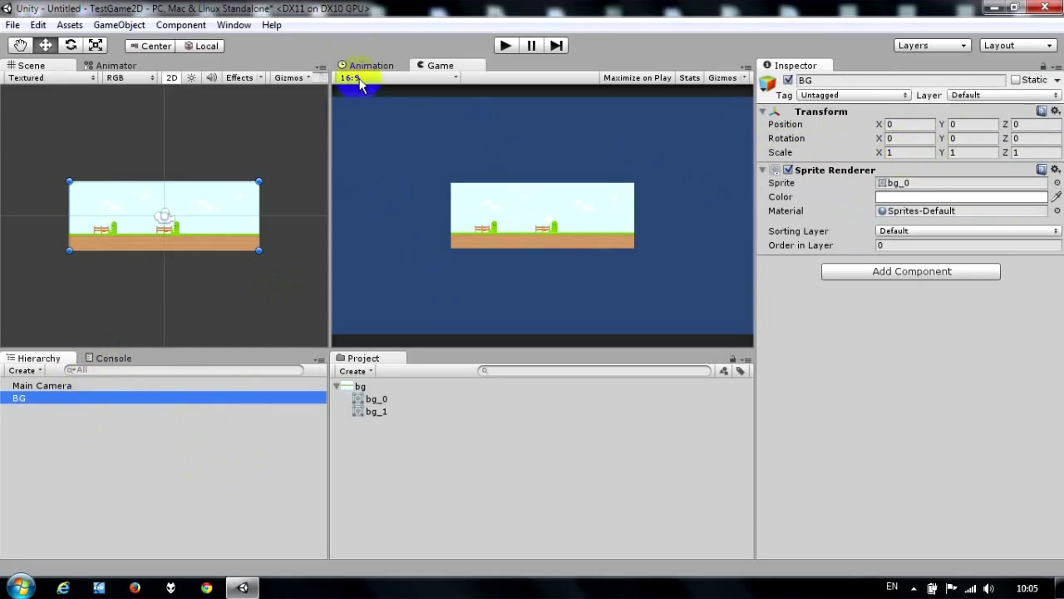
Check the Game view aspect ratio and Main Camera, and pan the Scene view.
{"action": "left_click", "coordinate": [382, 93]}
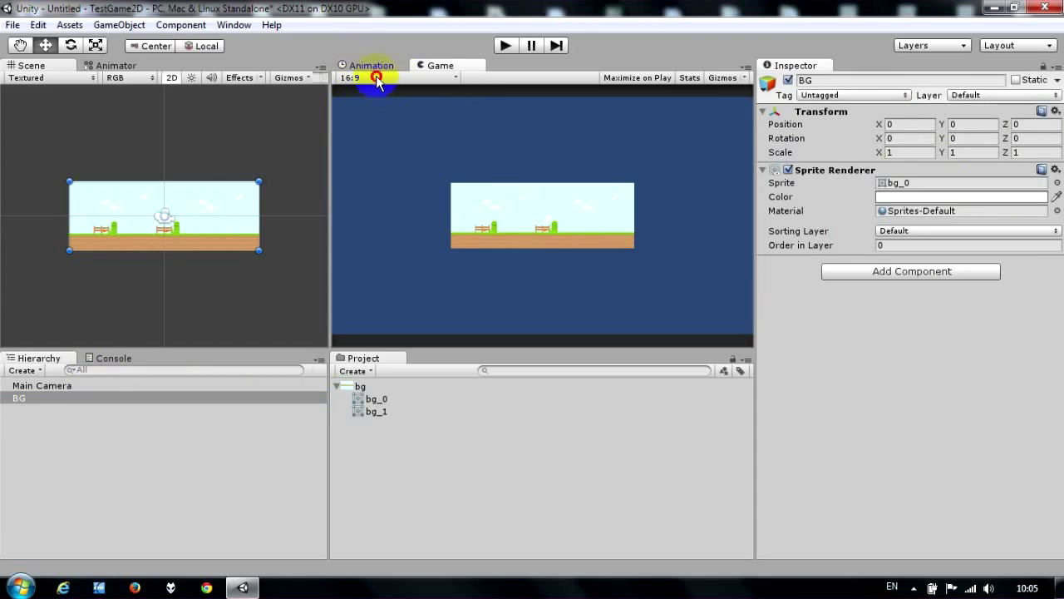
{"action": "left_click", "coordinate": [375, 77]}
{"action": "left_click", "coordinate": [379, 77]}
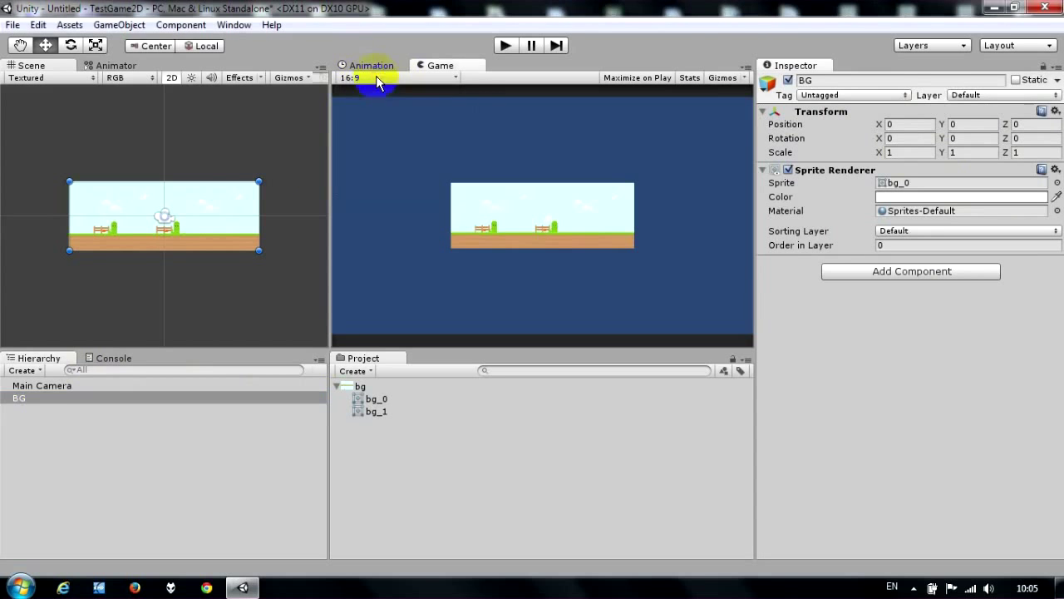
{"action": "left_click", "coordinate": [54, 386]}
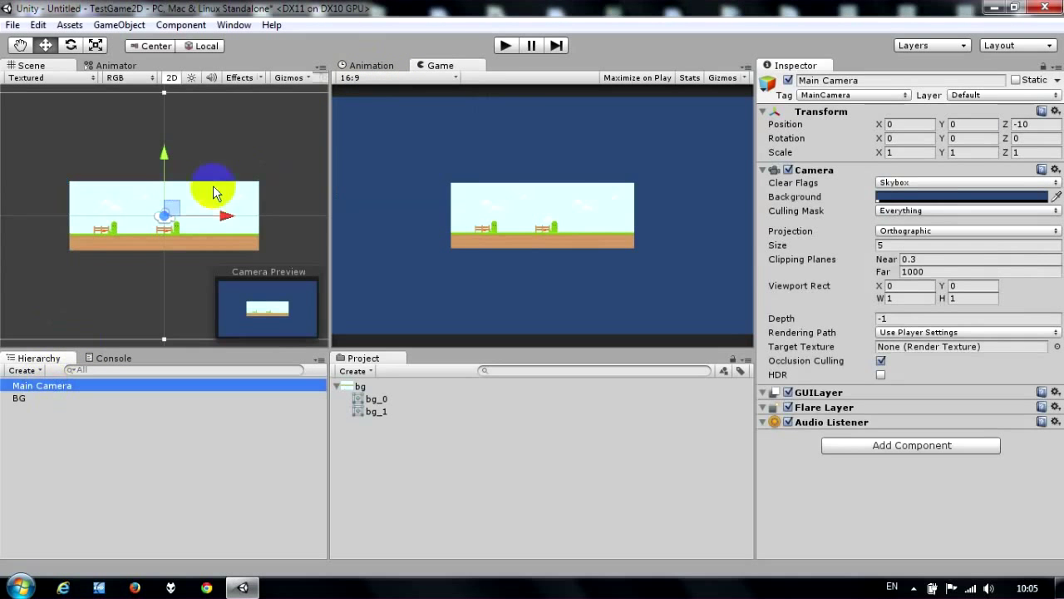
{"action": "left_click", "coordinate": [17, 48]}
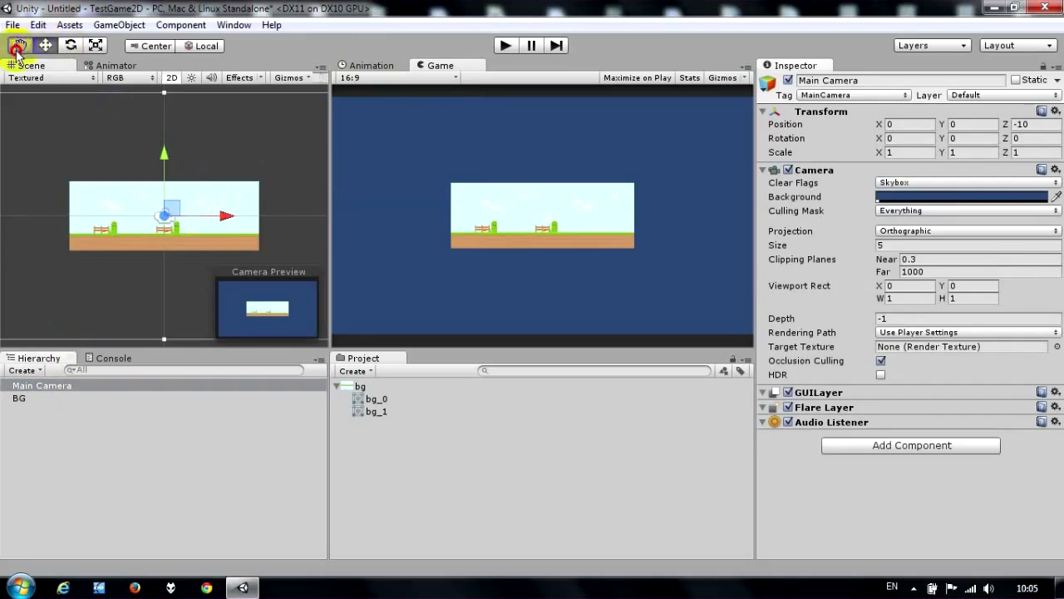
{"action": "scroll", "coordinate": [225, 202], "scroll_direction": "down", "scroll_amount": 3}
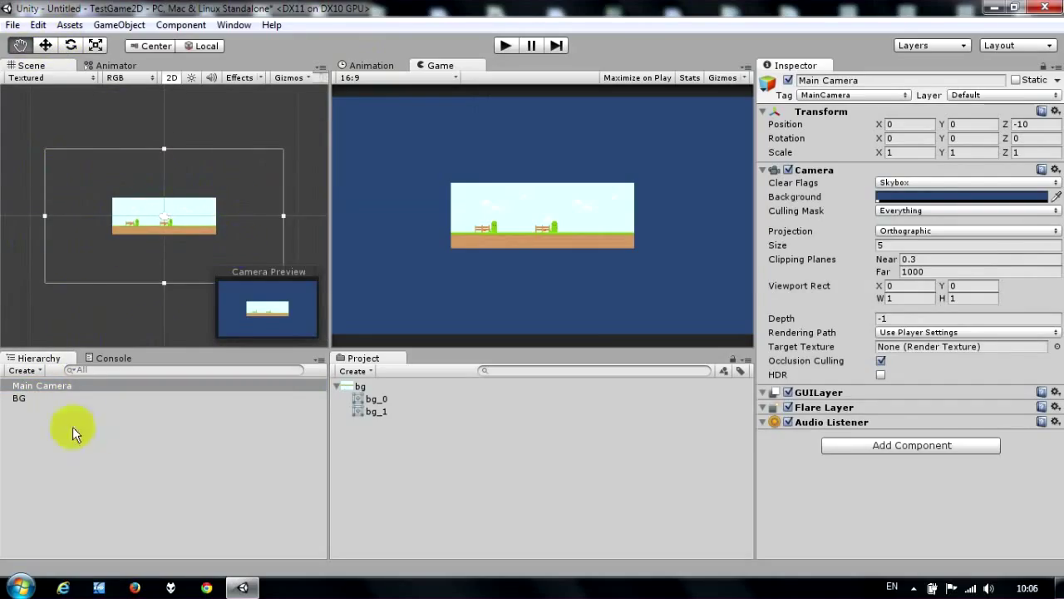
Set the BG object's Transform scale to 5 on X, Y and Z.
{"action": "left_click", "coordinate": [42, 402]}
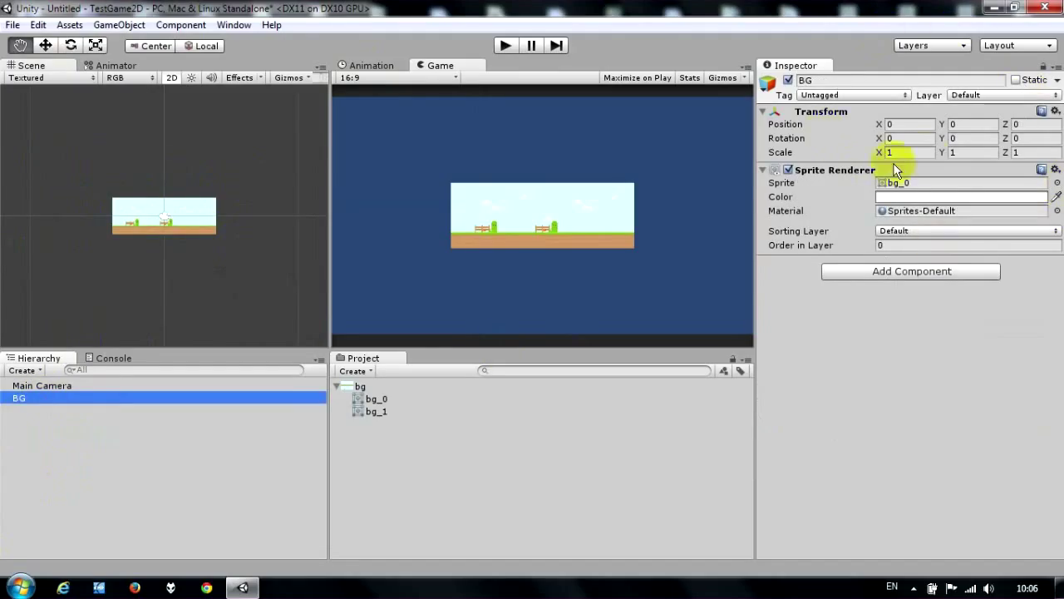
{"action": "left_click", "coordinate": [914, 151]}
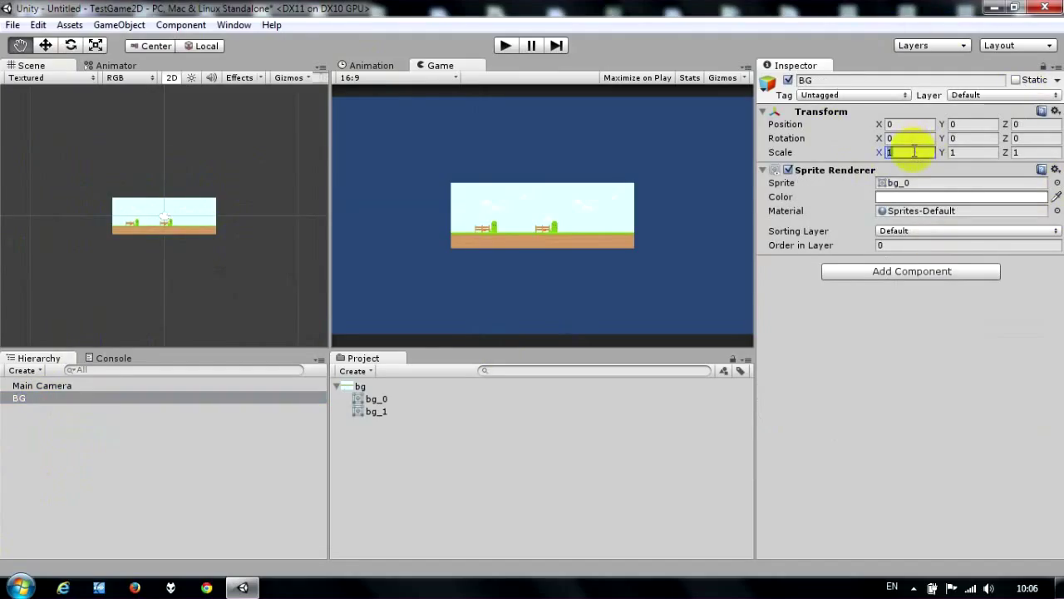
{"action": "type", "text": "5"}
{"action": "left_click", "coordinate": [960, 152]}
{"action": "type", "text": "56"}
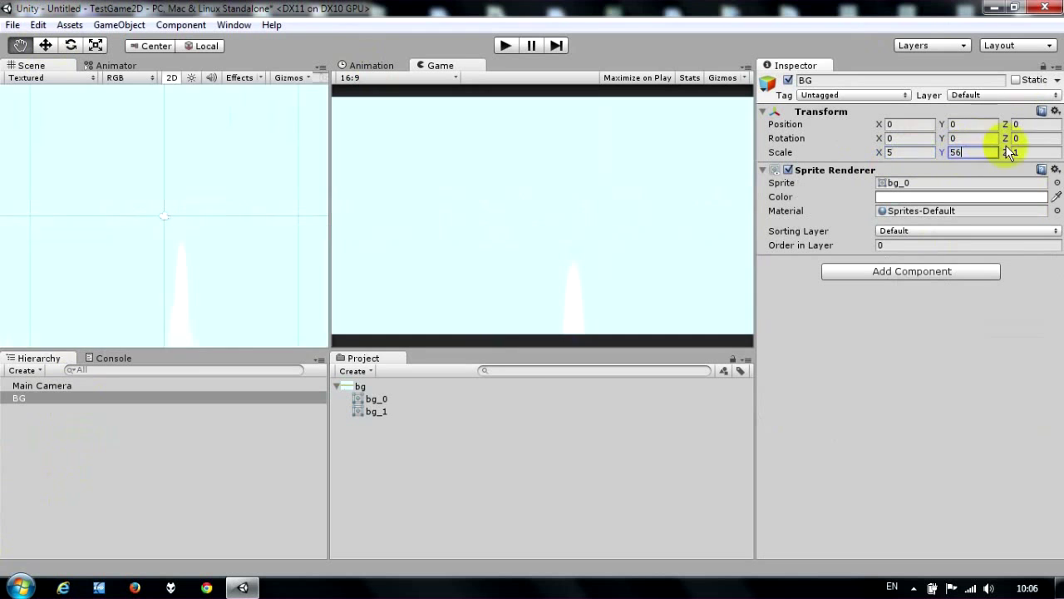
{"action": "key", "text": "BackSpace"}
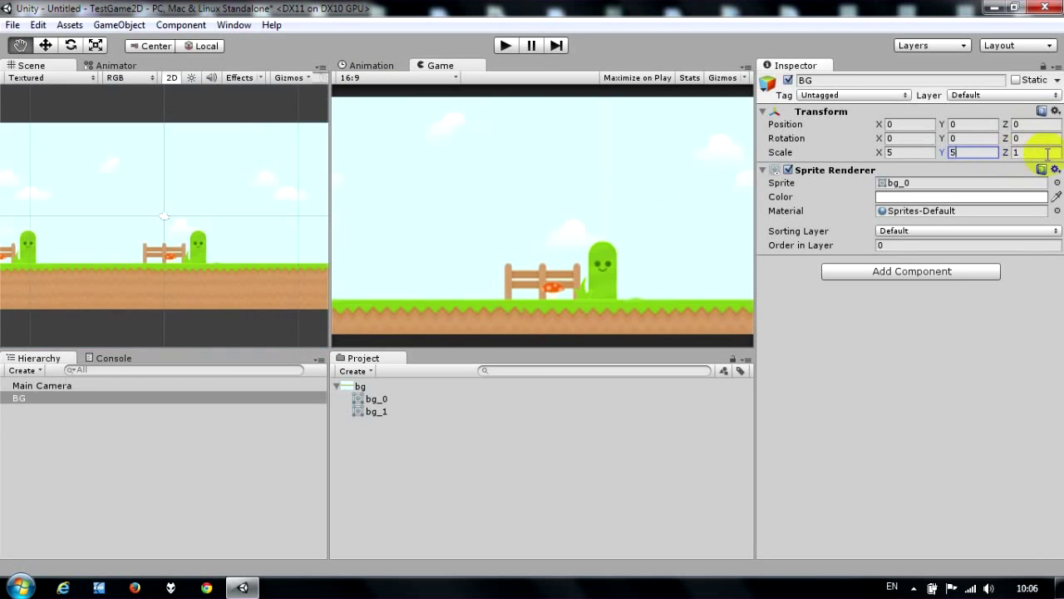
{"action": "left_click", "coordinate": [1039, 152]}
{"action": "type", "text": "5"}
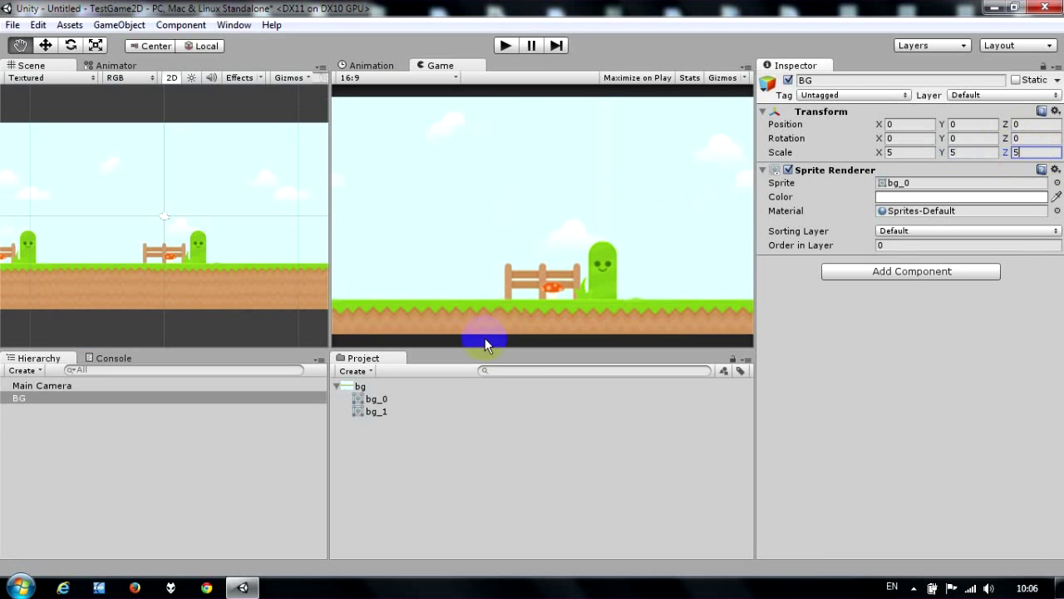
{"action": "left_click", "coordinate": [48, 387]}
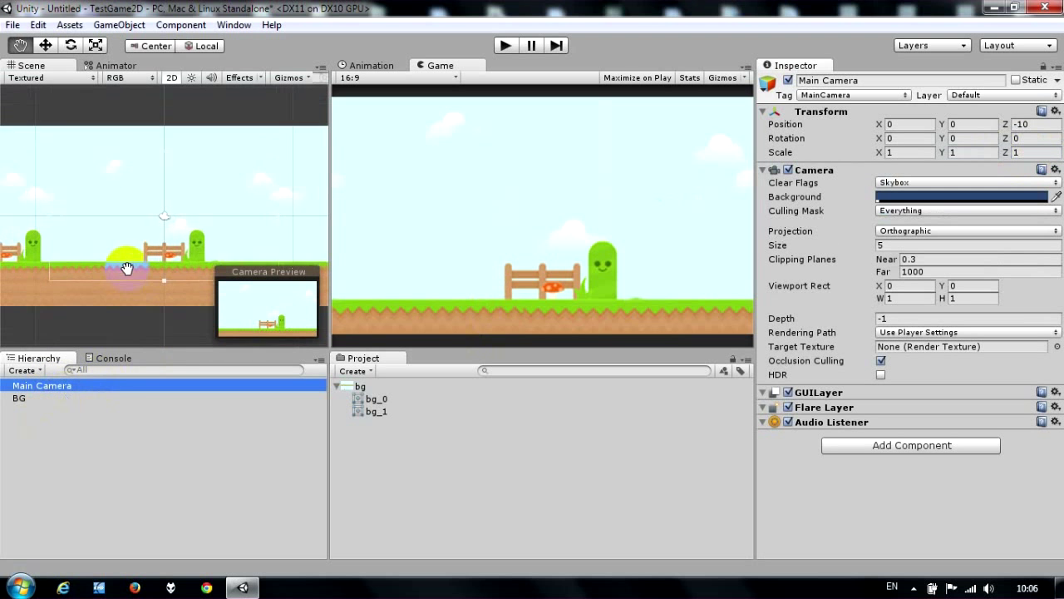
Move the Main Camera left and set its position to X -10, Y 0.
{"action": "scroll", "coordinate": [131, 274], "scroll_direction": "down", "scroll_amount": 3}
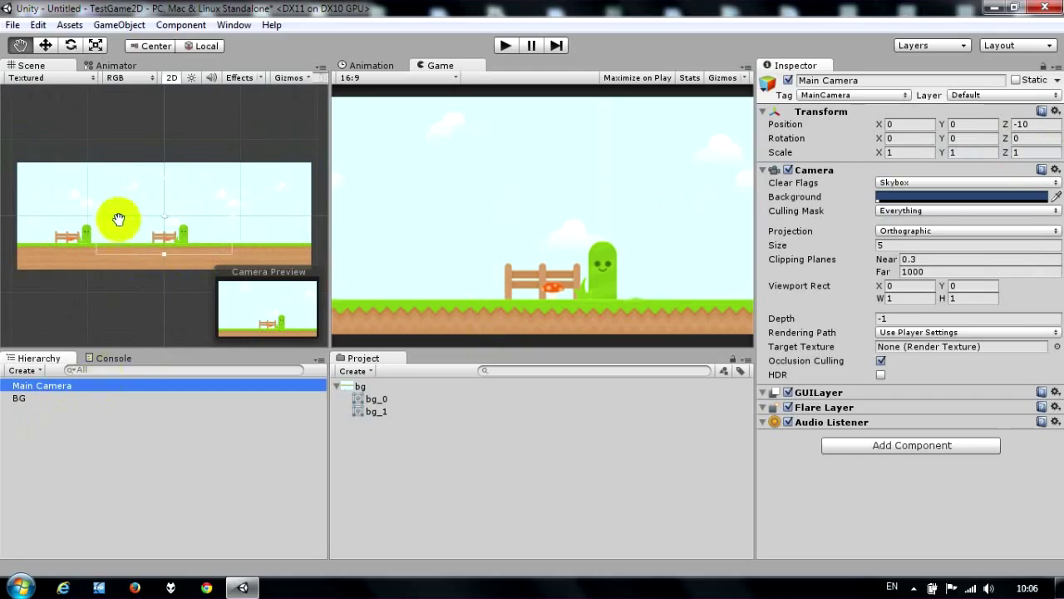
{"action": "key", "text": "w"}
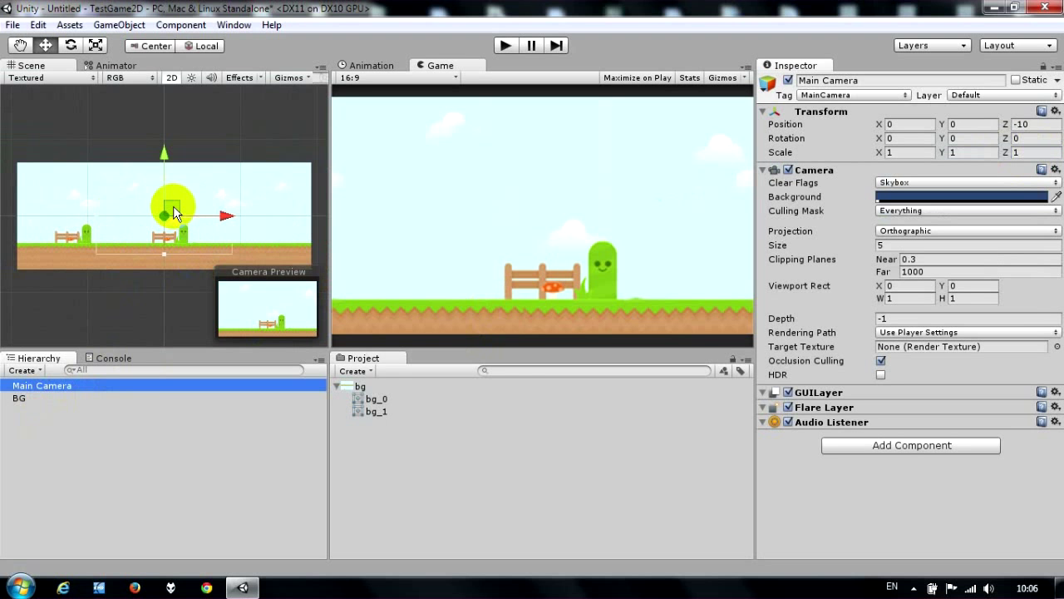
{"action": "left_click_drag", "start_coordinate": [174, 208], "coordinate": [97, 208]}
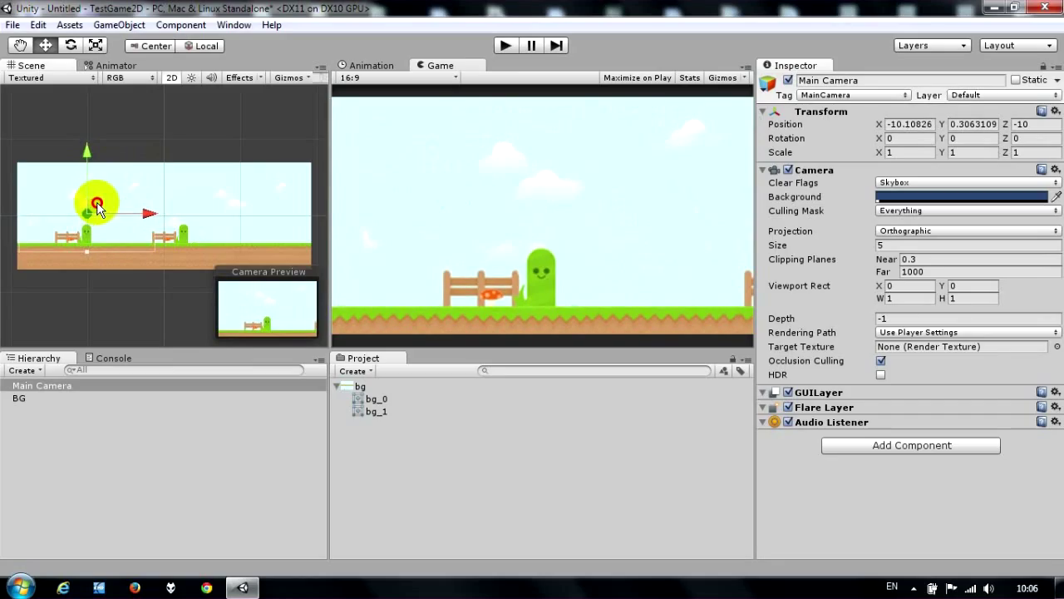
{"action": "left_click", "coordinate": [919, 125]}
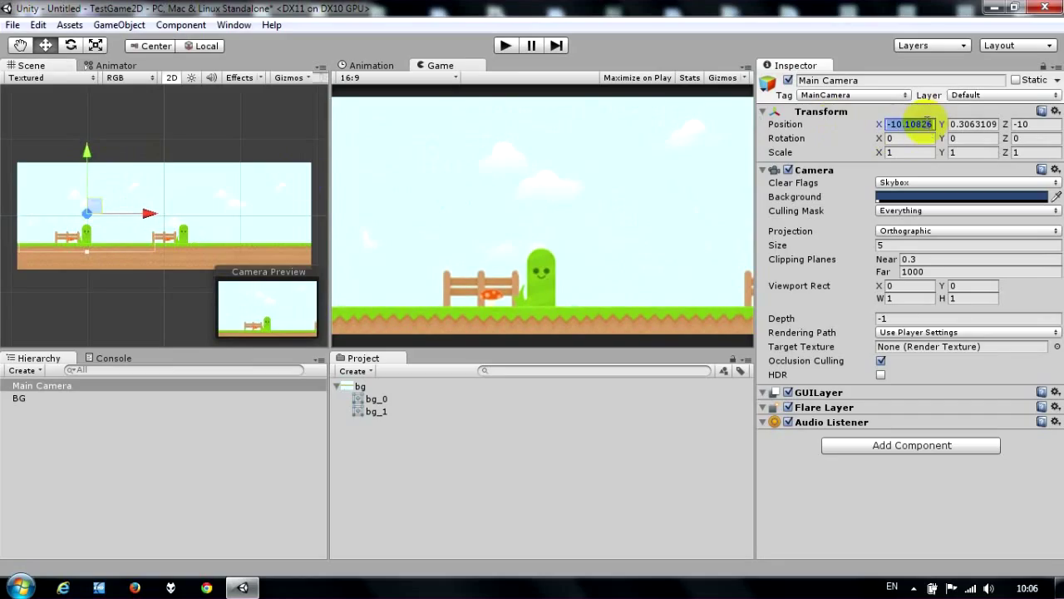
{"action": "type", "text": "-1"}
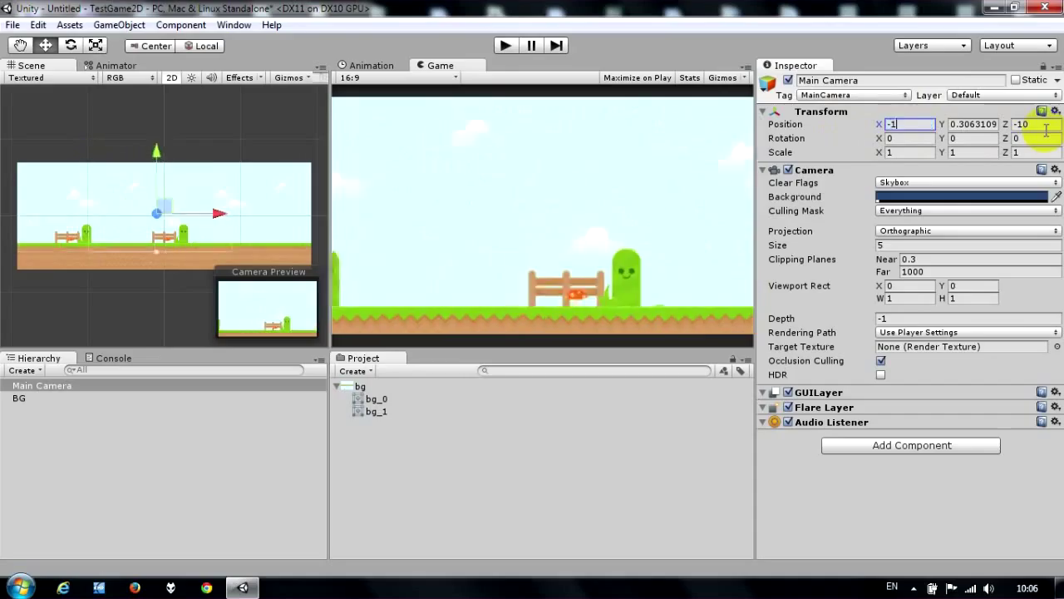
{"action": "type", "text": "0"}
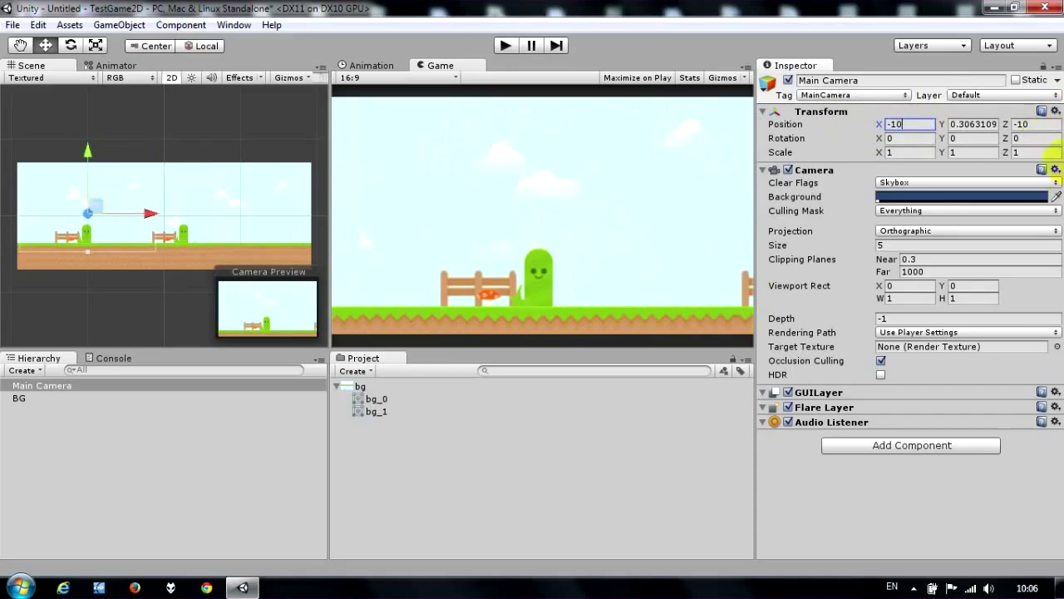
{"action": "left_click", "coordinate": [977, 125]}
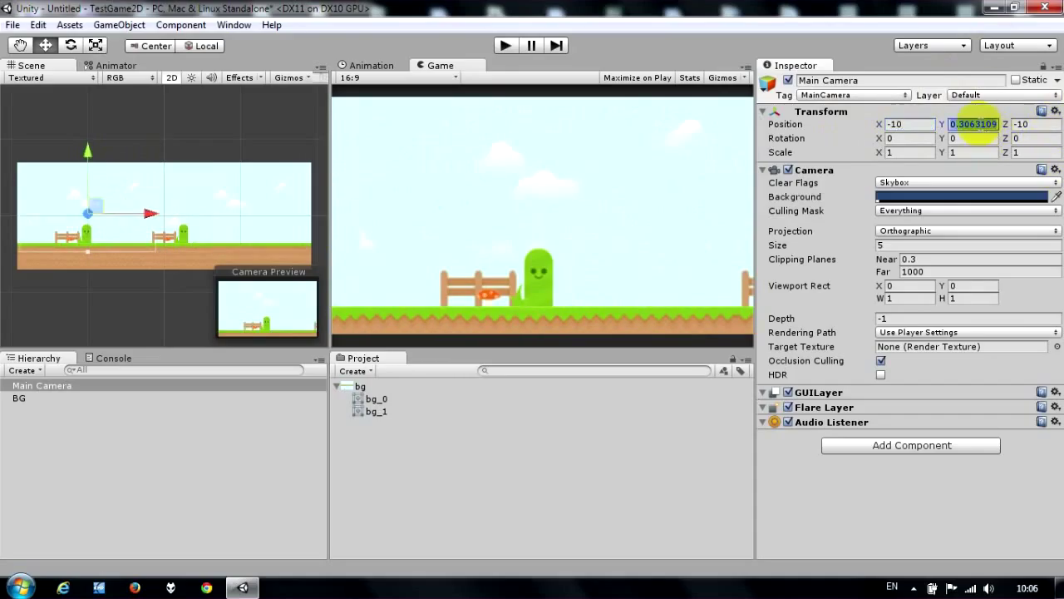
{"action": "type", "text": "0"}
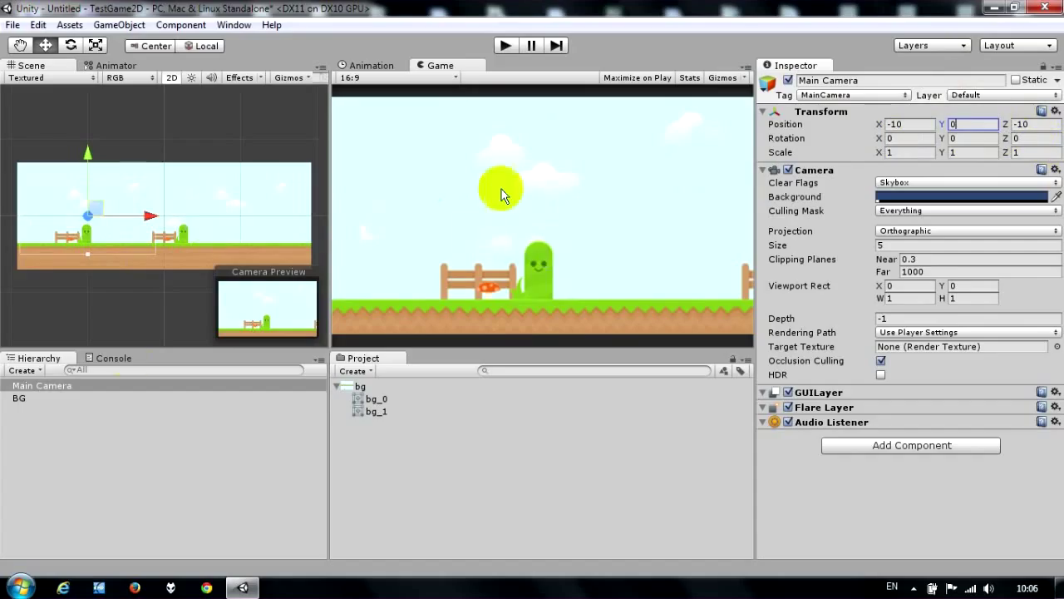
Alternate selection between BG and the Main Camera to compare their framing.
{"action": "left_click", "coordinate": [48, 398]}
{"action": "left_click", "coordinate": [78, 384]}
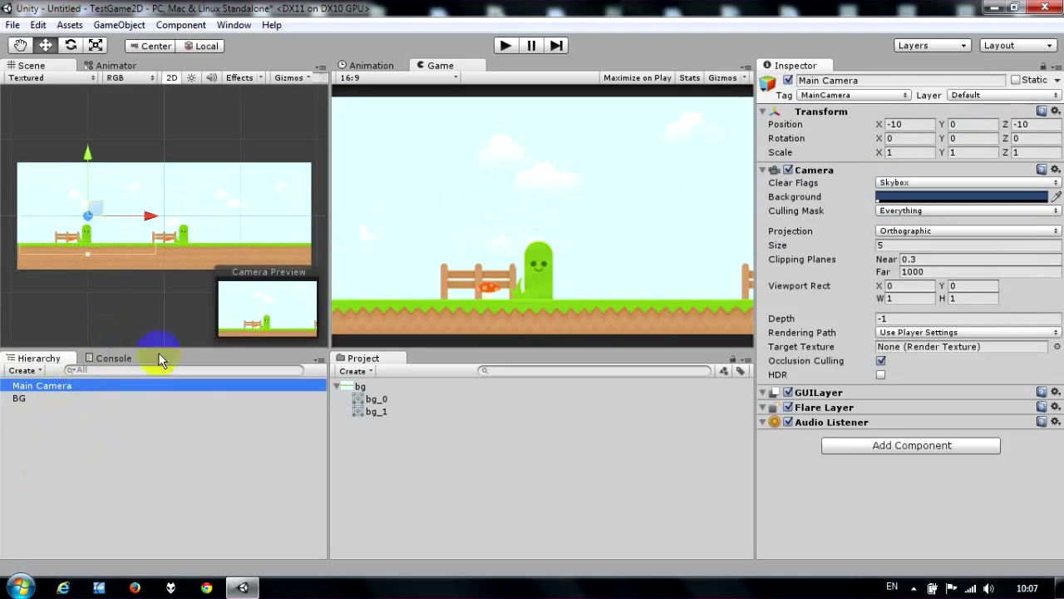
{"action": "left_click", "coordinate": [64, 399]}
{"action": "left_click", "coordinate": [71, 386]}
{"action": "left_click", "coordinate": [54, 398]}
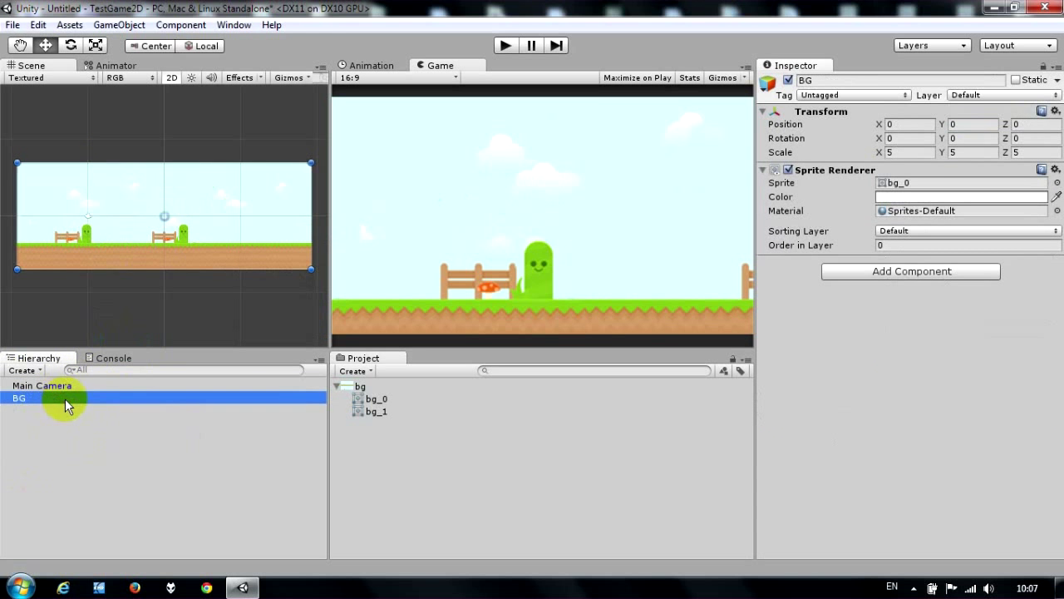
Create a Sprites folder in the Project panel and move the bg sprite sheet into it.
{"action": "left_click", "coordinate": [354, 453]}
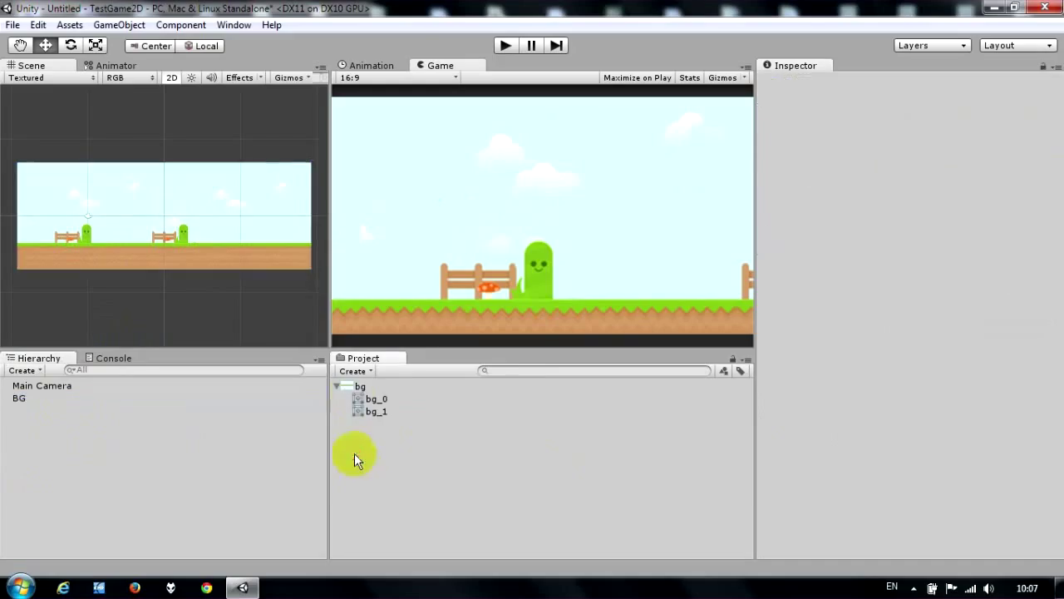
{"action": "left_click", "coordinate": [388, 388]}
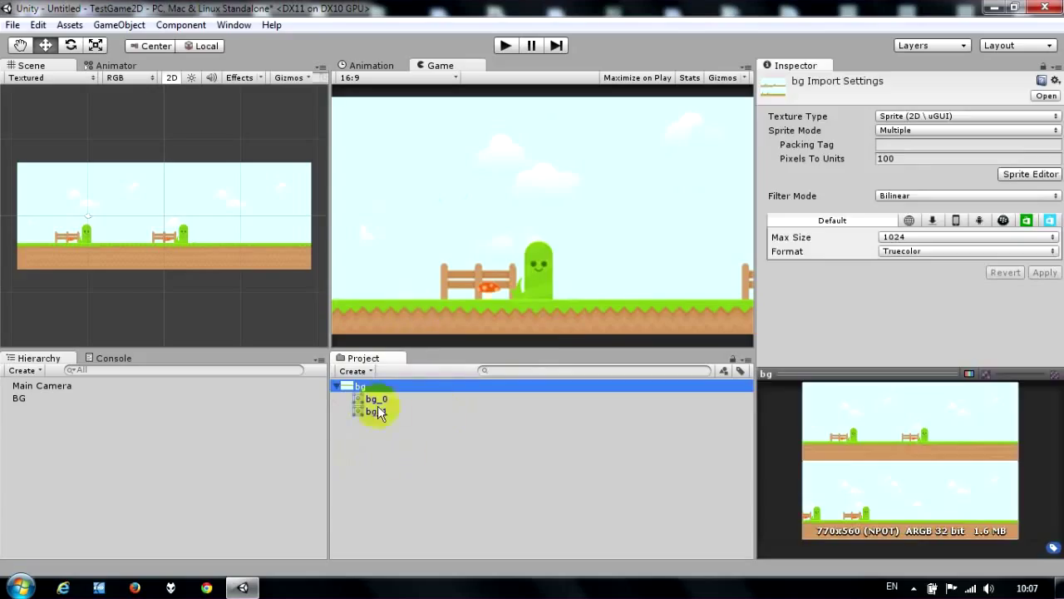
{"action": "left_click", "coordinate": [353, 443]}
{"action": "right_click", "coordinate": [352, 445]}
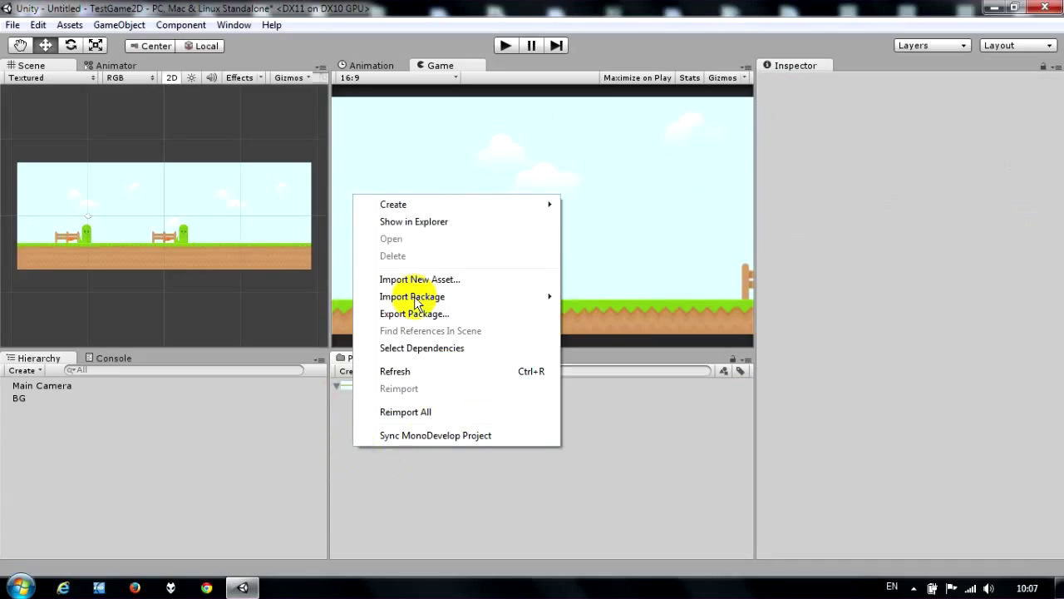
{"action": "mouse_move", "coordinate": [448, 203]}
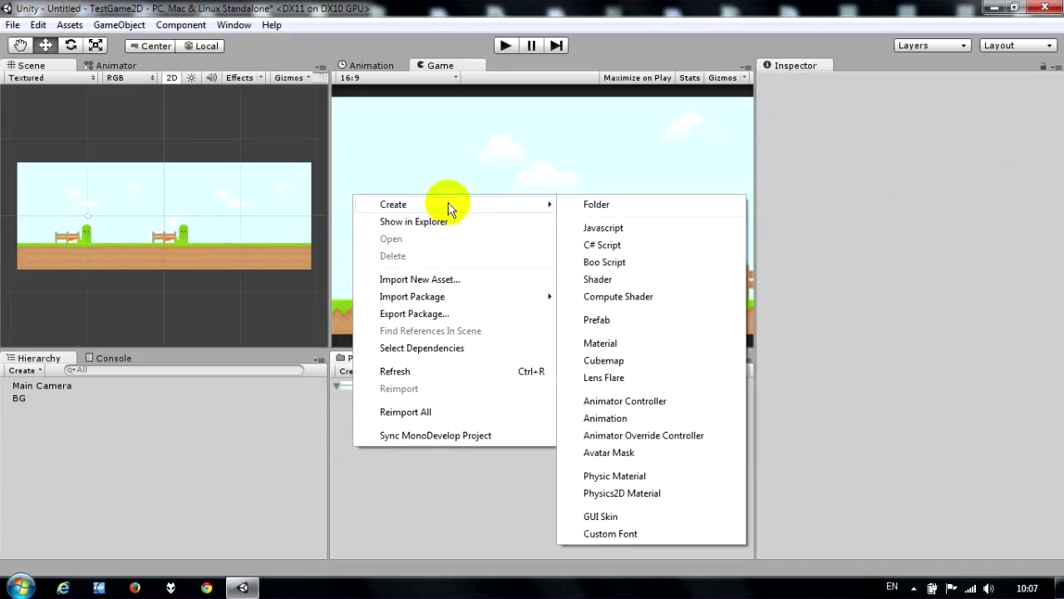
{"action": "left_click", "coordinate": [607, 205]}
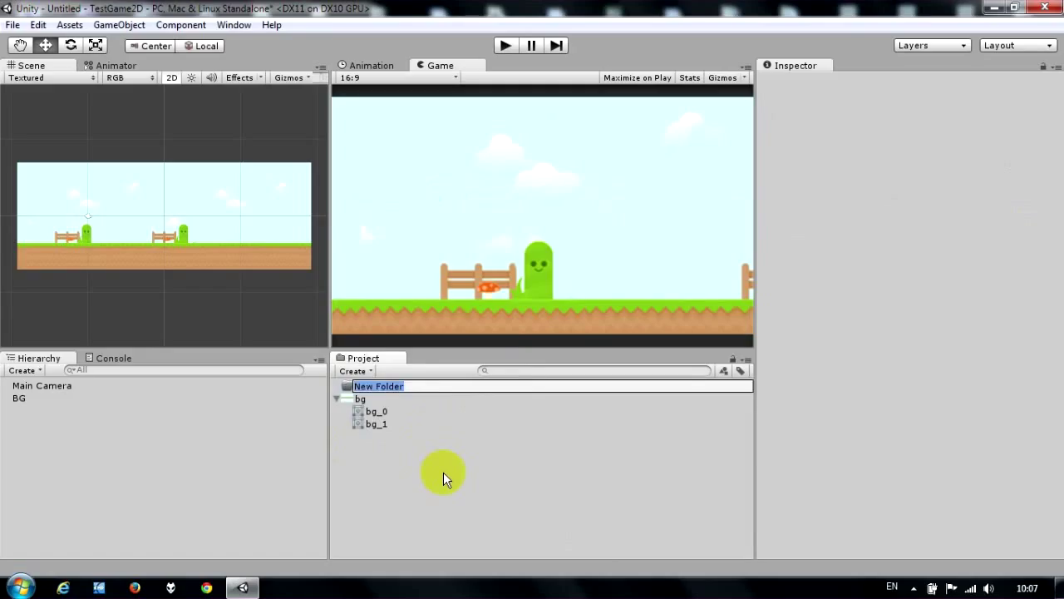
{"action": "type", "text": "S"}
{"action": "type", "text": "prite"}
{"action": "type", "text": "S"}
{"action": "key", "text": "BackSpace"}
{"action": "type", "text": "s"}
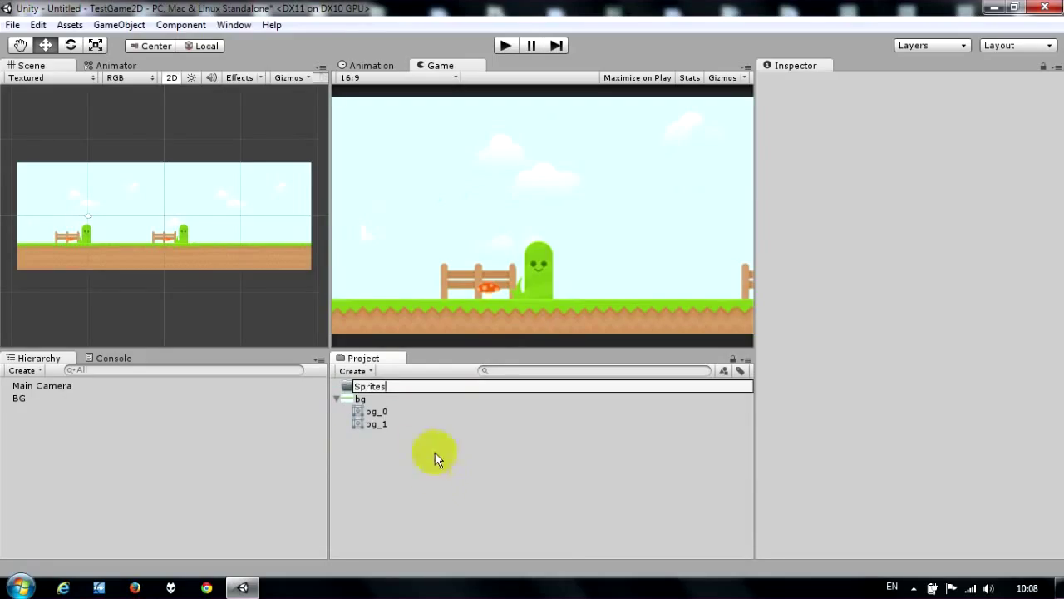
{"action": "key", "text": "Return"}
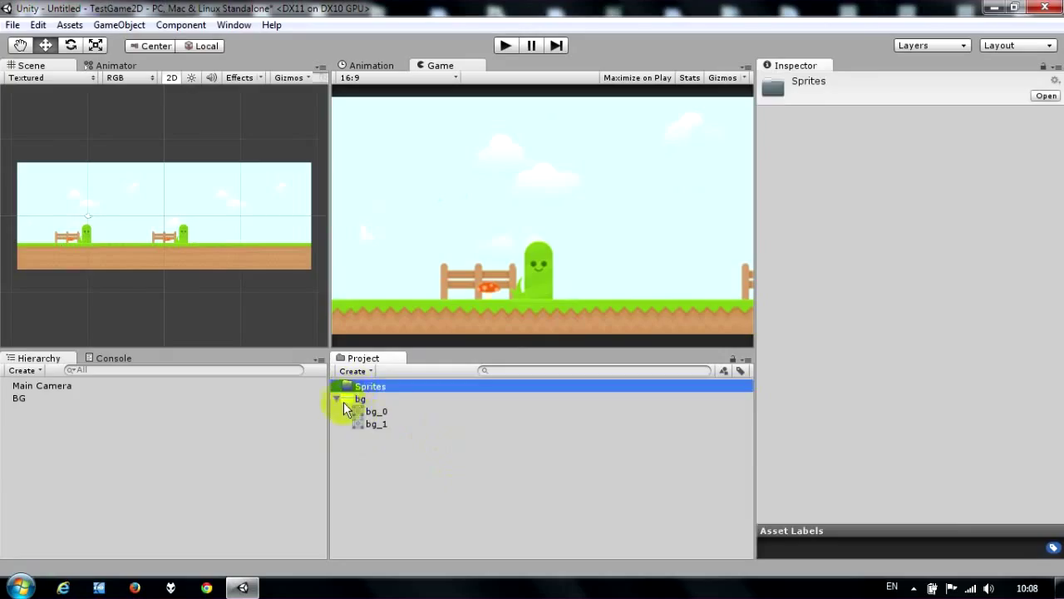
{"action": "left_click_drag", "start_coordinate": [349, 398], "coordinate": [363, 387]}
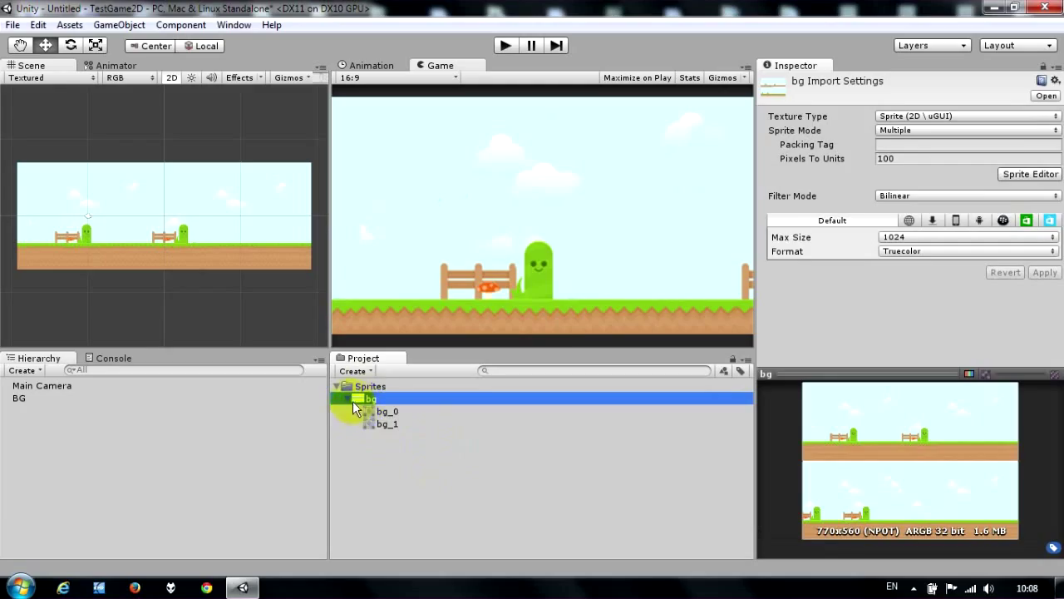
{"action": "left_click", "coordinate": [350, 400]}
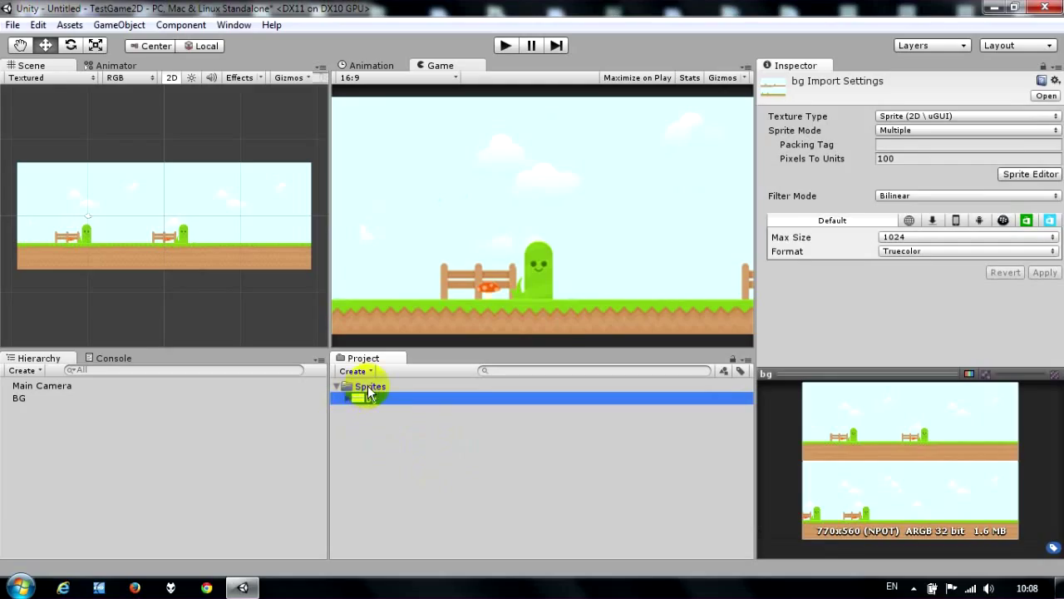
Import Mario_sprite.png into the Sprites folder.
{"action": "left_click", "coordinate": [368, 386]}
{"action": "right_click", "coordinate": [368, 385]}
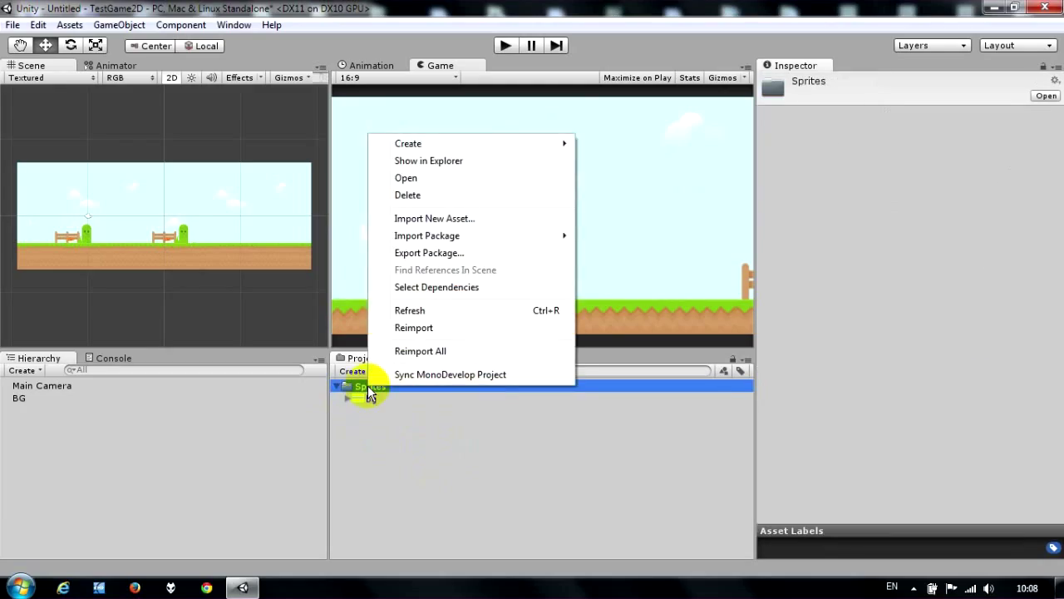
{"action": "left_click", "coordinate": [476, 219]}
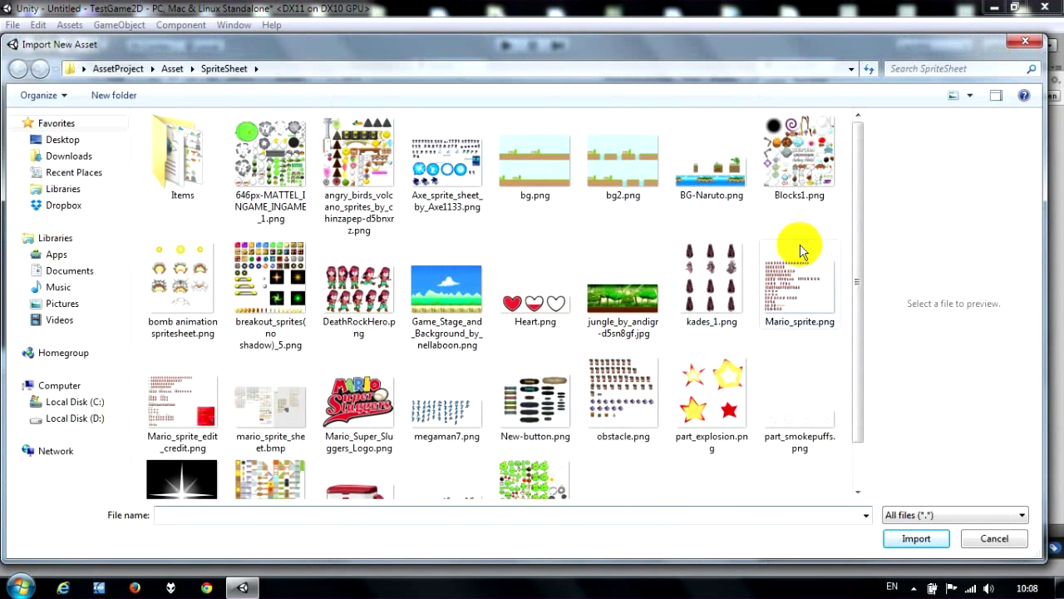
{"action": "left_click", "coordinate": [786, 306]}
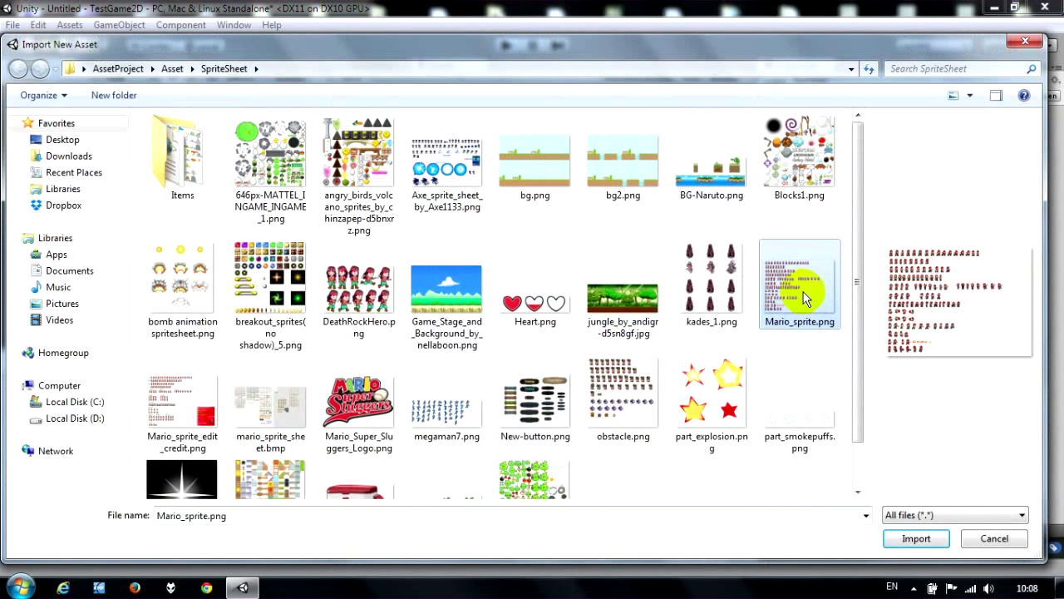
{"action": "left_click", "coordinate": [925, 539]}
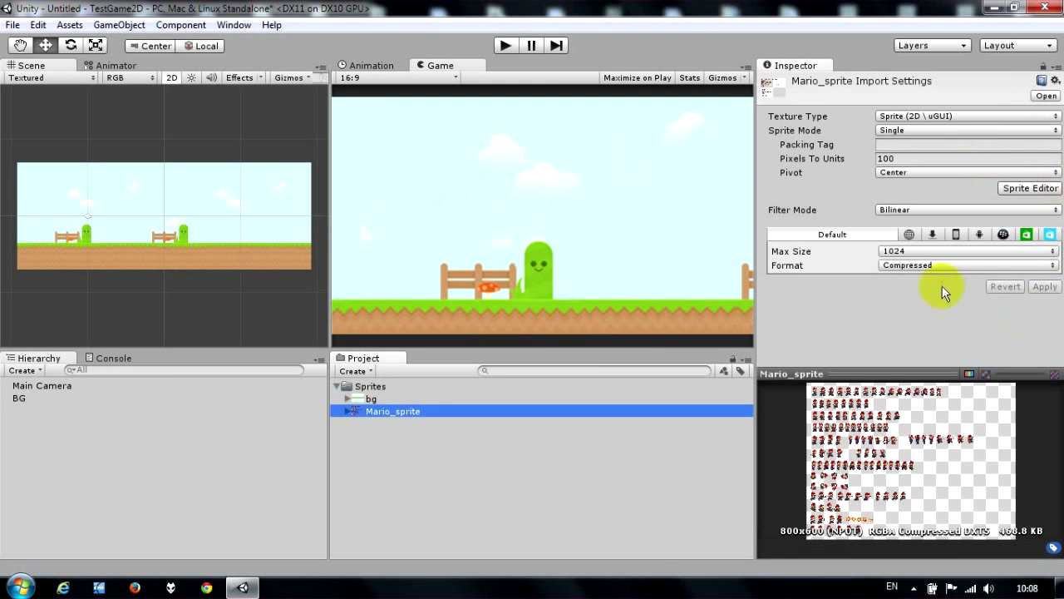
Set Mario_sprite's texture format to Truecolor, apply, and switch Sprite Mode to Multiple.
{"action": "left_click", "coordinate": [961, 266]}
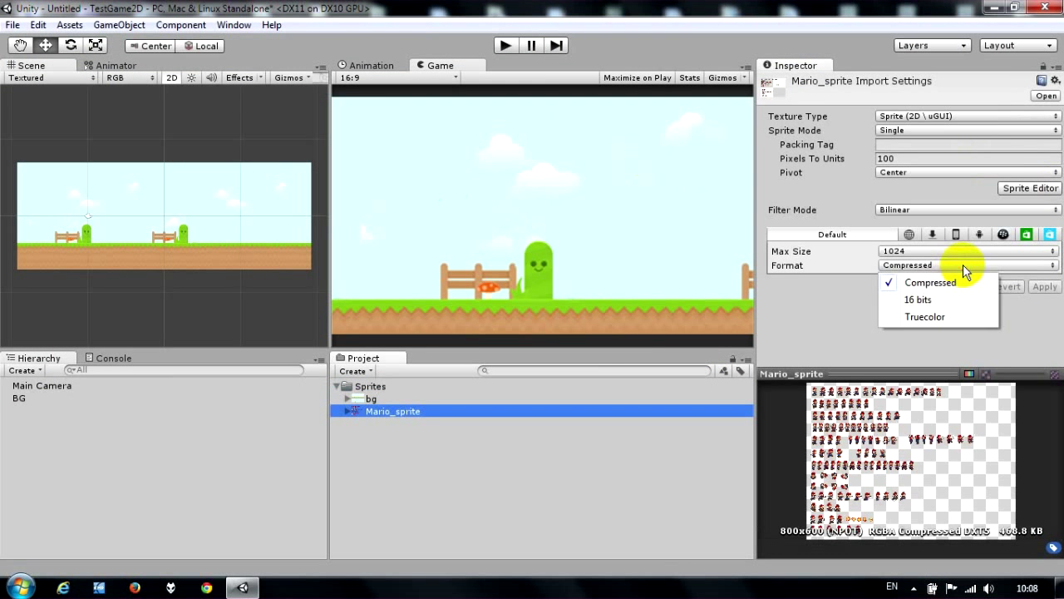
{"action": "left_click", "coordinate": [929, 320]}
{"action": "left_click", "coordinate": [1044, 286]}
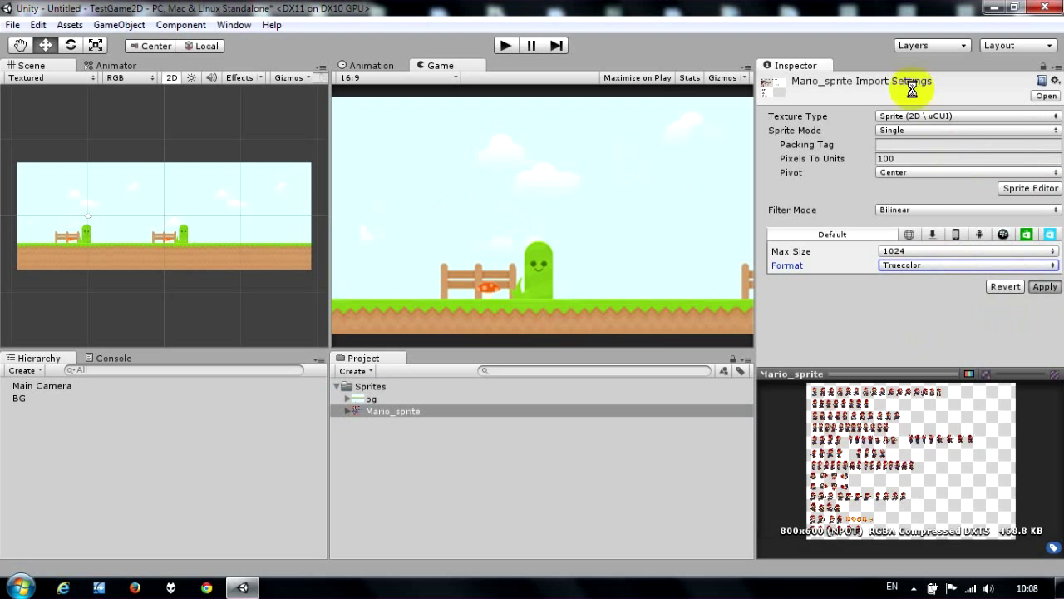
{"action": "left_click", "coordinate": [927, 131]}
{"action": "left_click", "coordinate": [923, 160]}
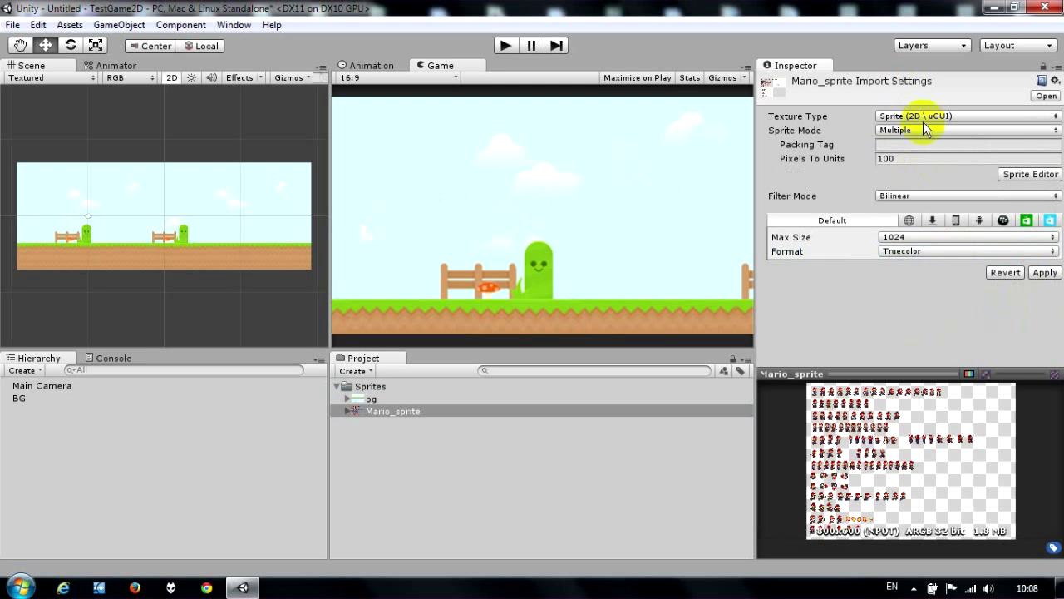
Automatically slice the Mario_sprite sheet into individual sprites in the Sprite Editor.
{"action": "left_click", "coordinate": [1025, 175]}
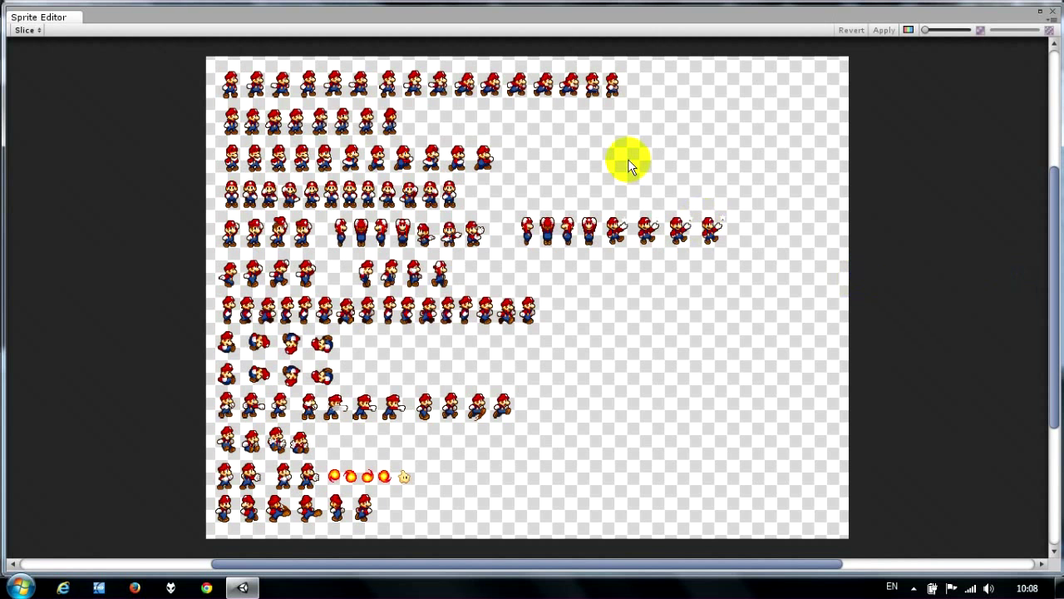
{"action": "left_click", "coordinate": [43, 35]}
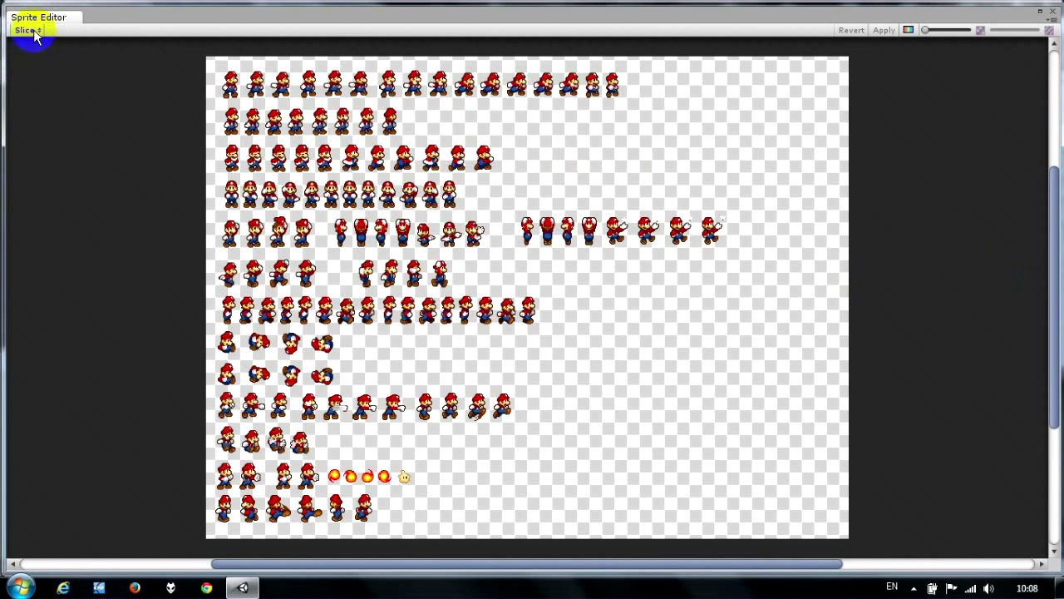
{"action": "left_click", "coordinate": [34, 32]}
{"action": "left_click", "coordinate": [169, 121]}
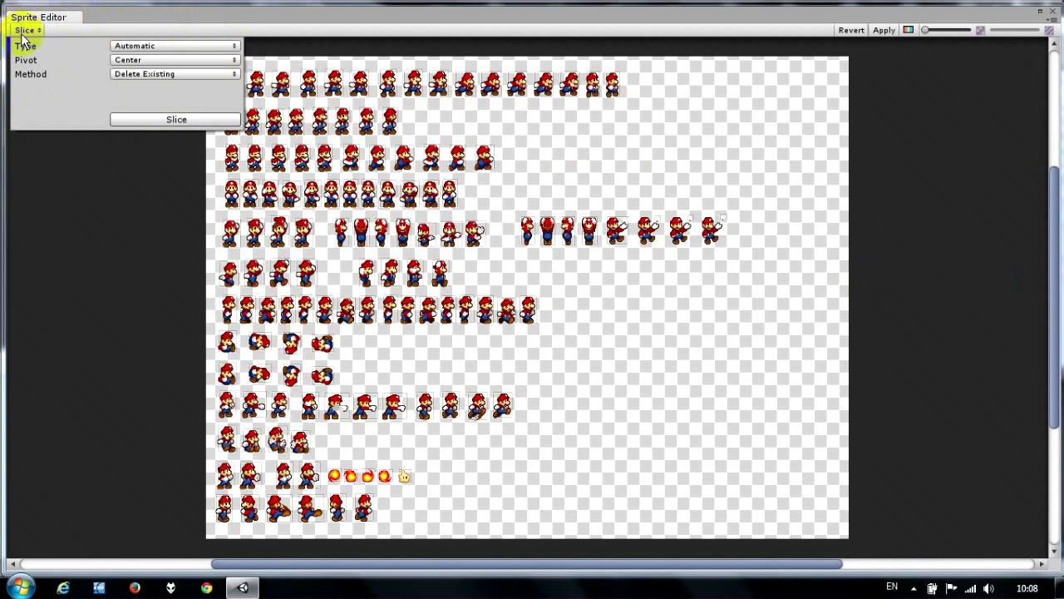
{"action": "left_click", "coordinate": [361, 224]}
{"action": "left_click", "coordinate": [28, 30]}
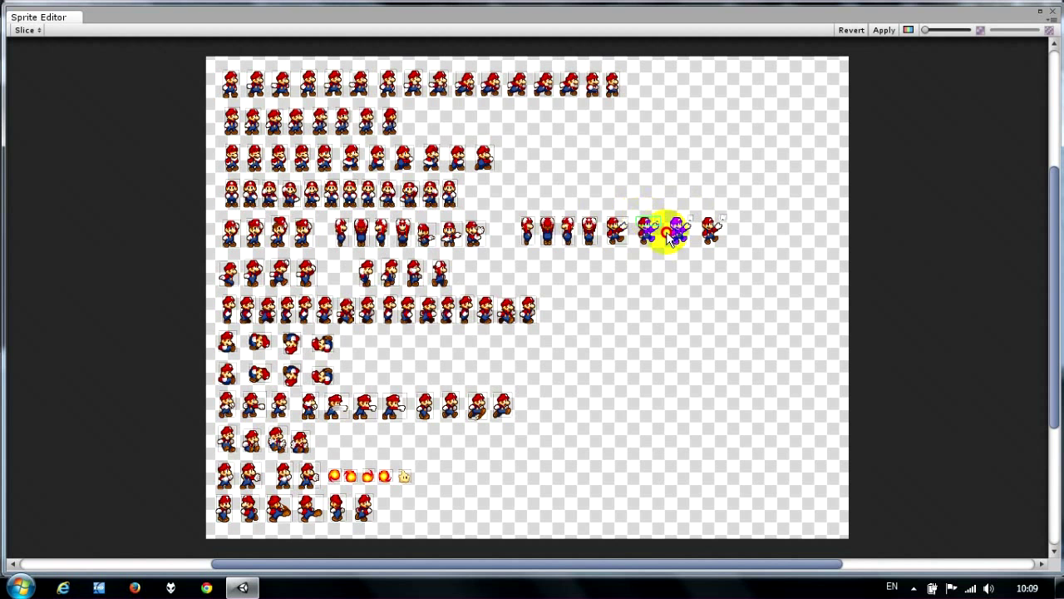
Stretch the fifth-row Mario slice slightly taller and apply the slice changes.
{"action": "left_click", "coordinate": [662, 241]}
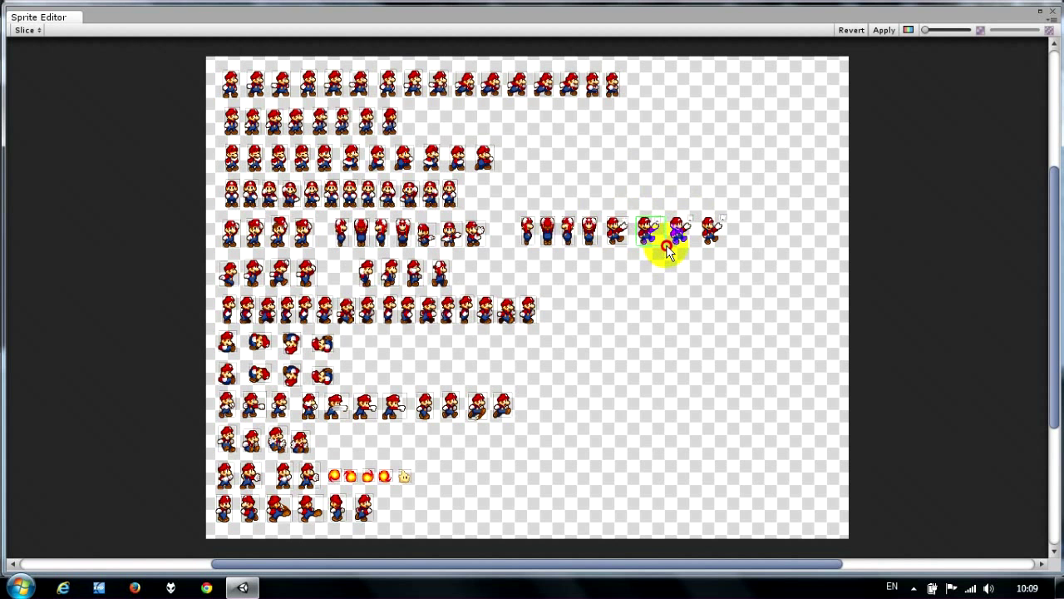
{"action": "left_click", "coordinate": [663, 243]}
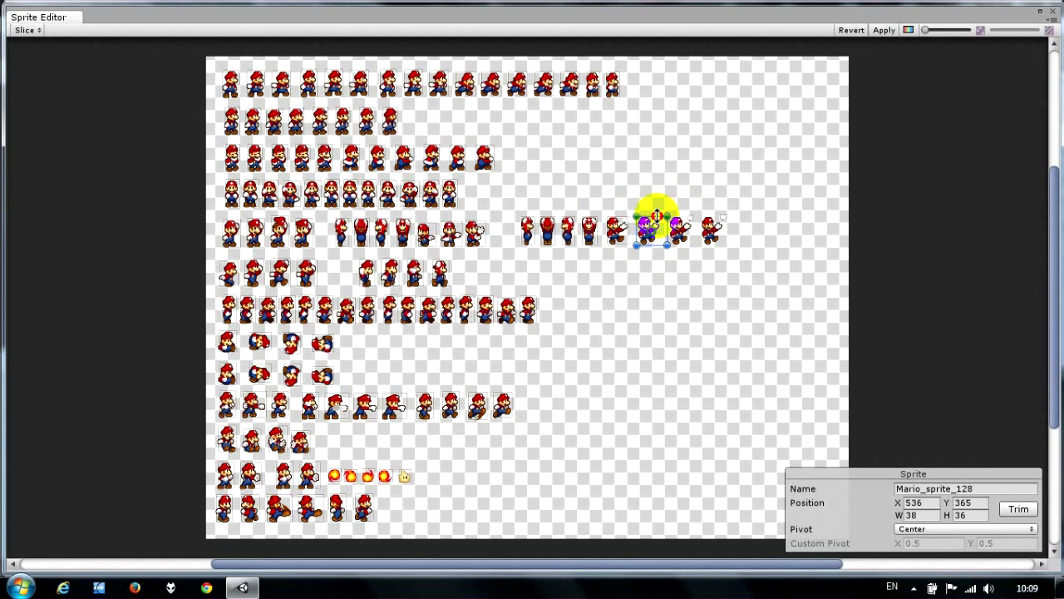
{"action": "left_click_drag", "start_coordinate": [657, 215], "coordinate": [654, 213]}
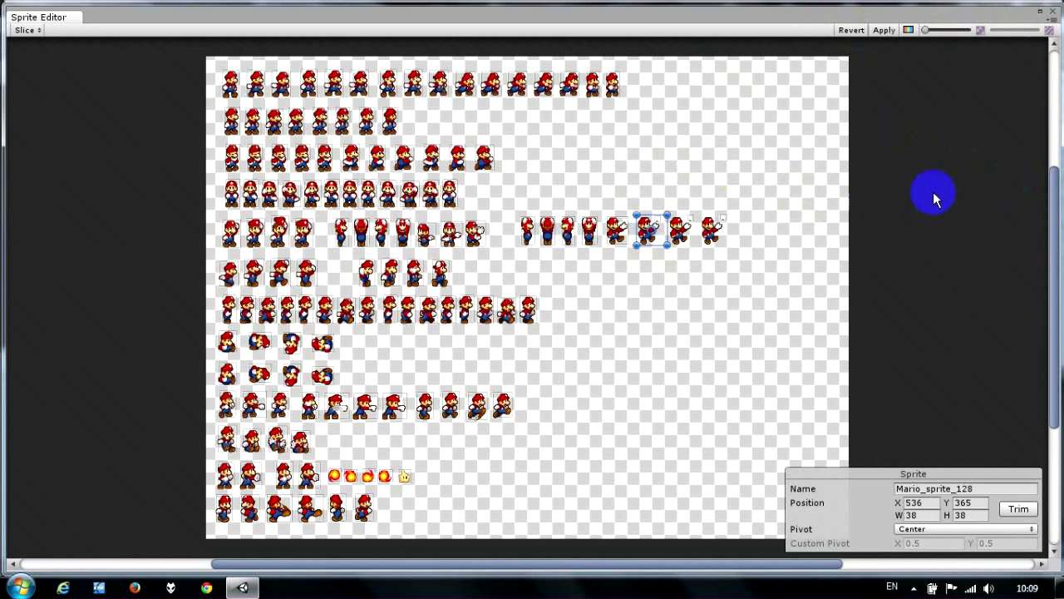
{"action": "left_click_drag", "start_coordinate": [933, 193], "coordinate": [849, 98]}
{"action": "left_click", "coordinate": [888, 40]}
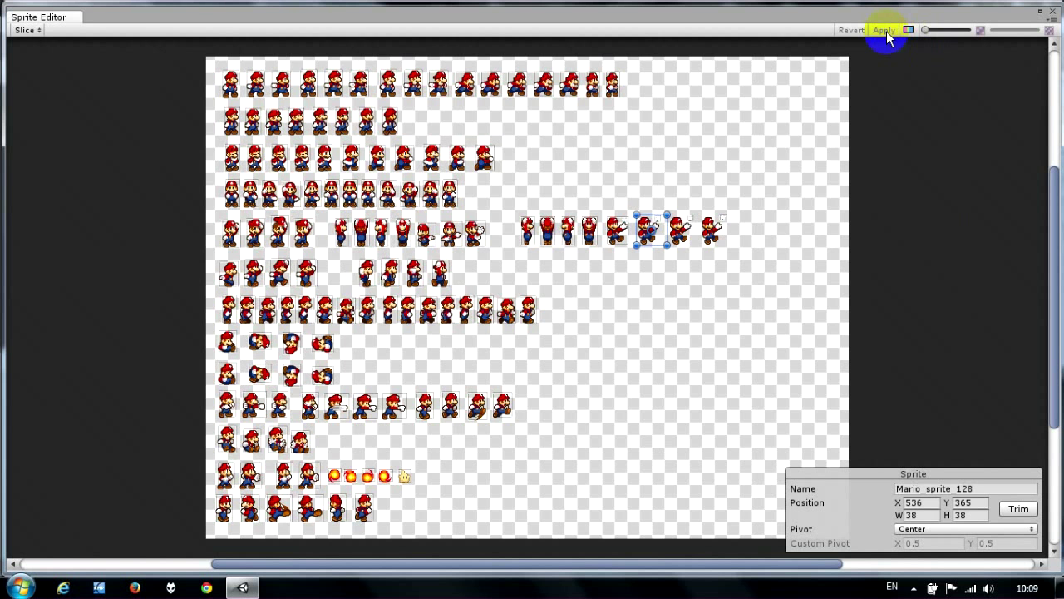
{"action": "left_click", "coordinate": [1053, 10]}
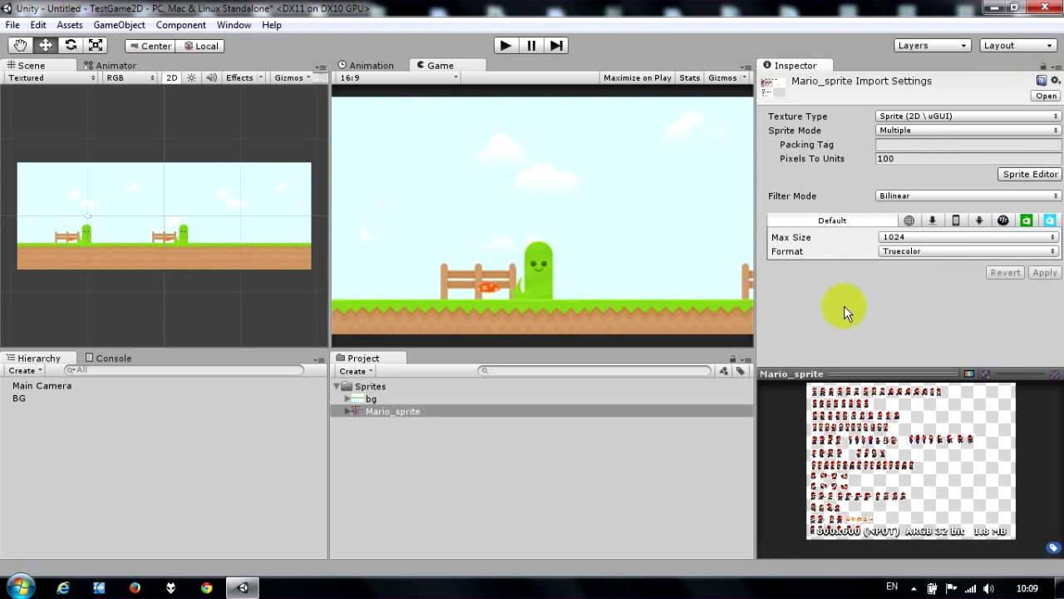
Delete the stray slice Mario_sprite_128 and apply the change.
{"action": "left_click", "coordinate": [1046, 176]}
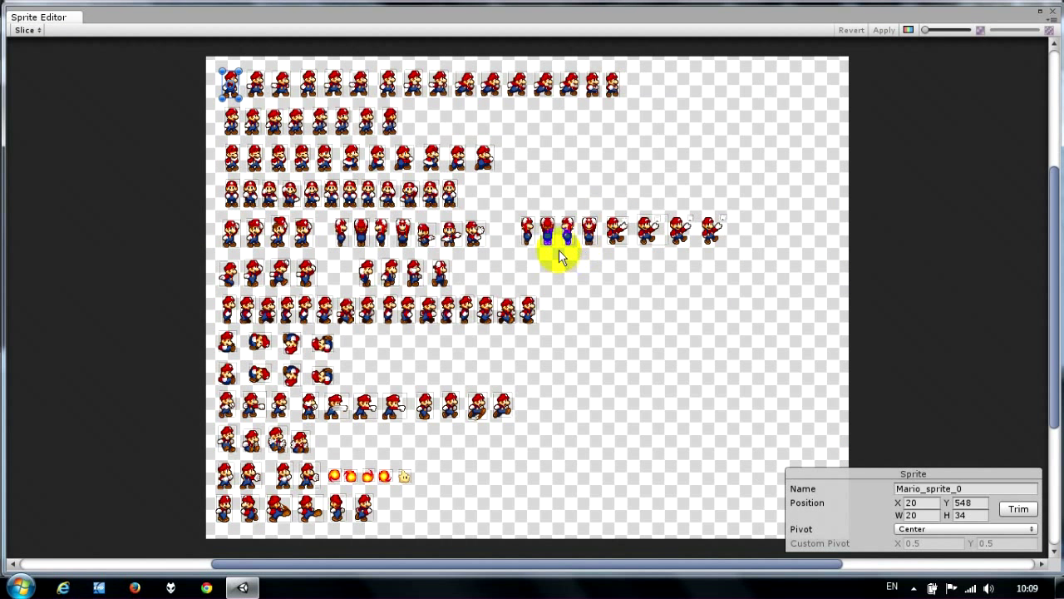
{"action": "left_click", "coordinate": [662, 244]}
{"action": "key", "text": "Delete"}
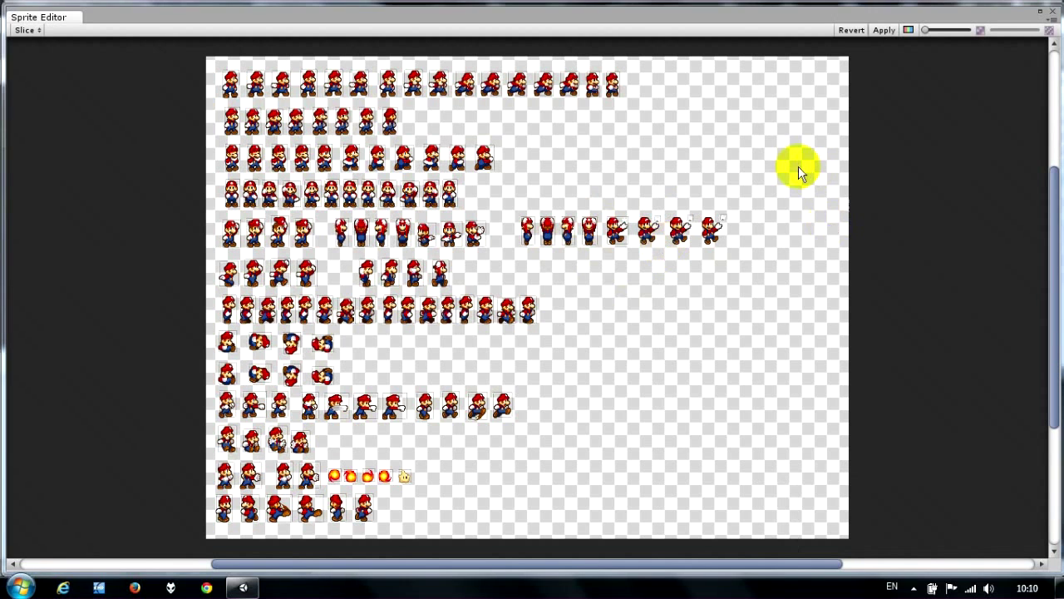
{"action": "left_click", "coordinate": [885, 31]}
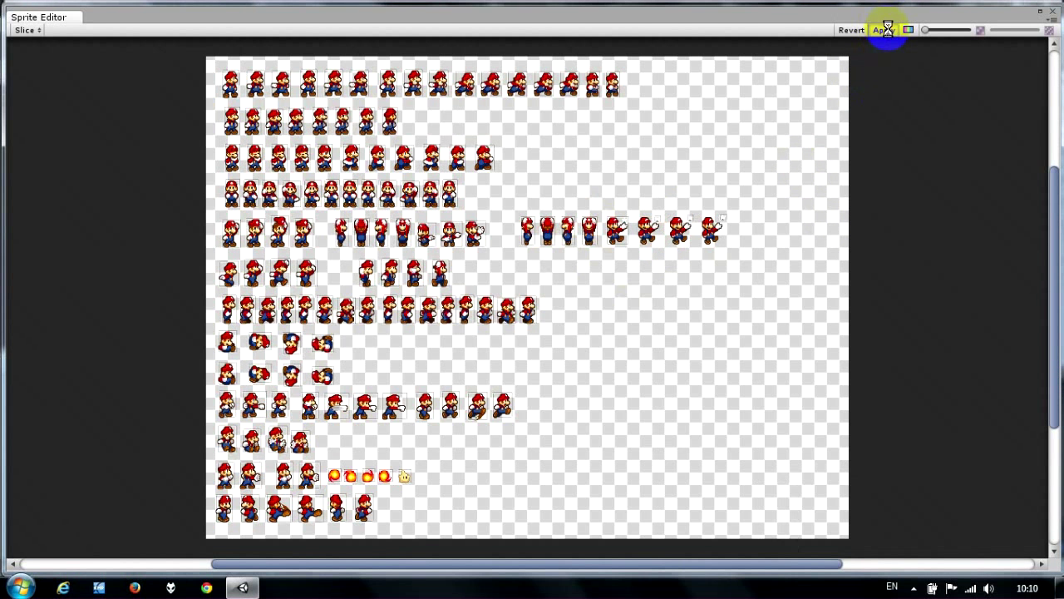
{"action": "left_click", "coordinate": [1054, 15]}
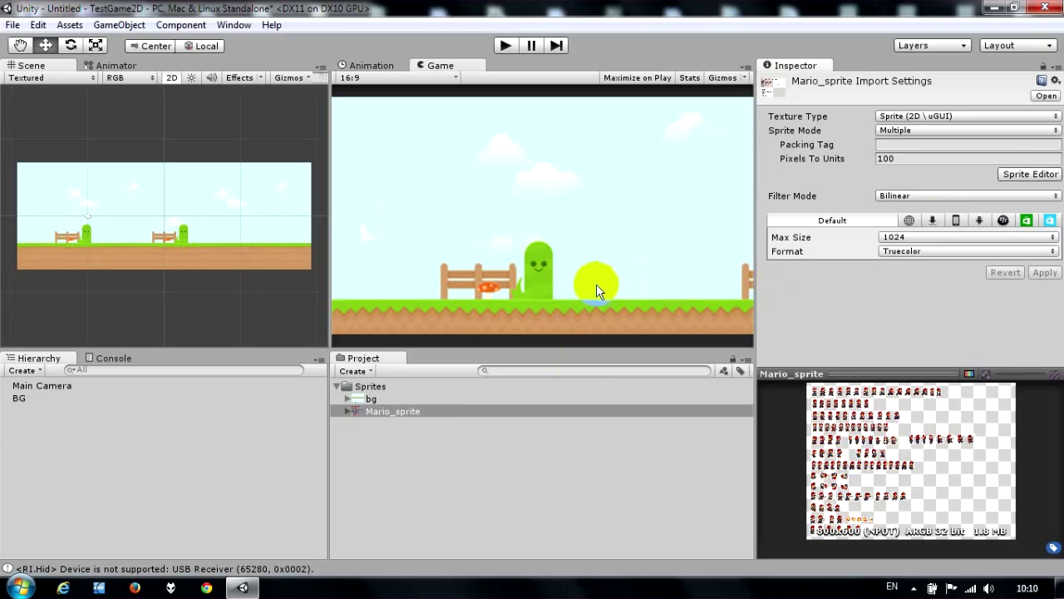
Drag Mario_sprite_0 from the expanded Mario_sprite sheet into the scene.
{"action": "left_click", "coordinate": [347, 412]}
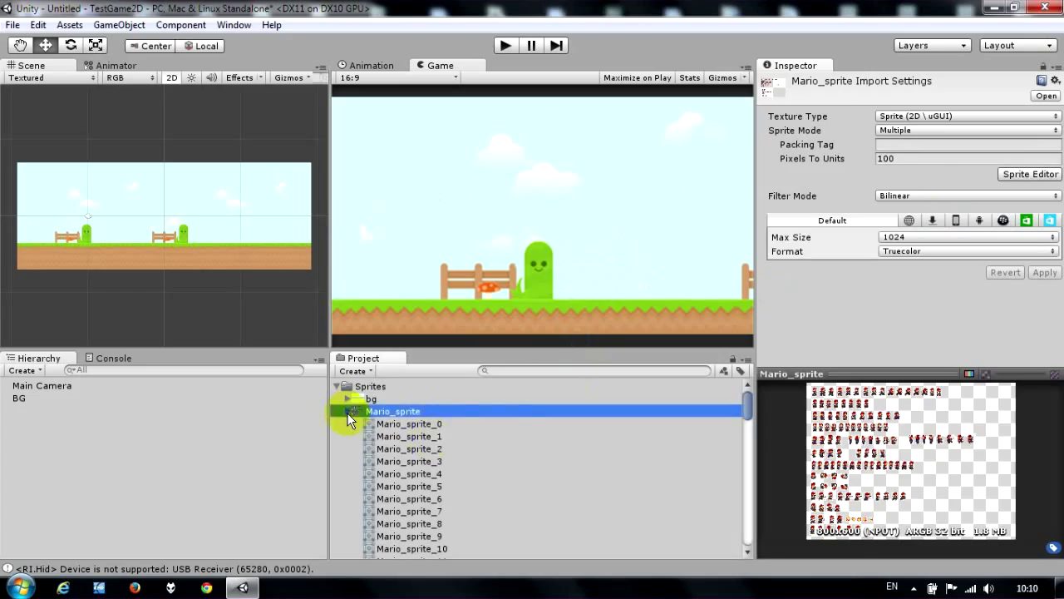
{"action": "left_click", "coordinate": [442, 424]}
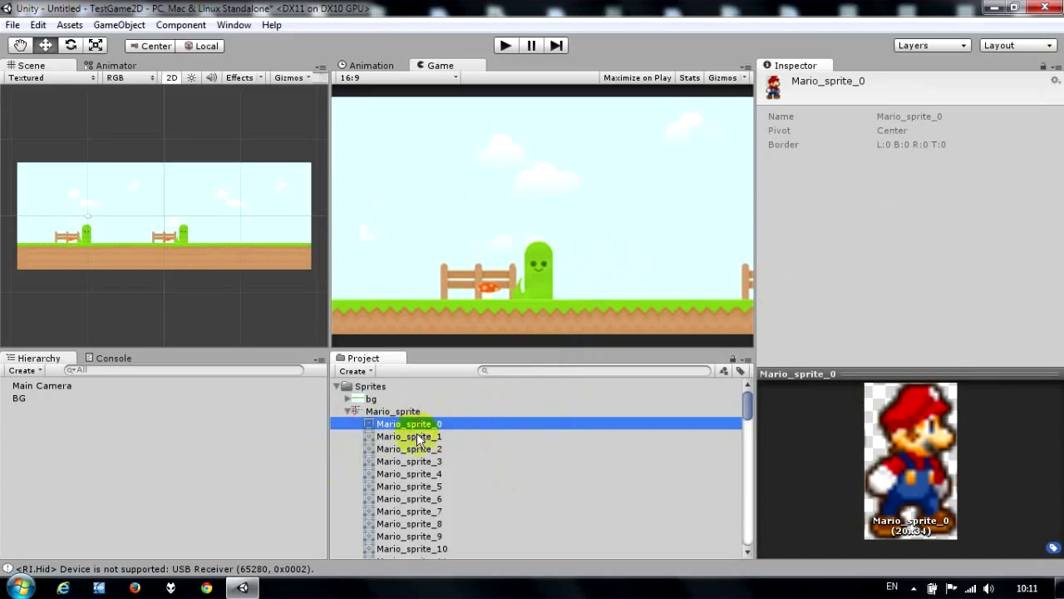
{"action": "mouse_move", "coordinate": [372, 425]}
{"action": "left_mouse_down"}
{"action": "mouse_move", "coordinate": [15, 404]}
{"action": "mouse_move", "coordinate": [44, 207]}
{"action": "mouse_move", "coordinate": [58, 217]}
{"action": "left_mouse_up"}
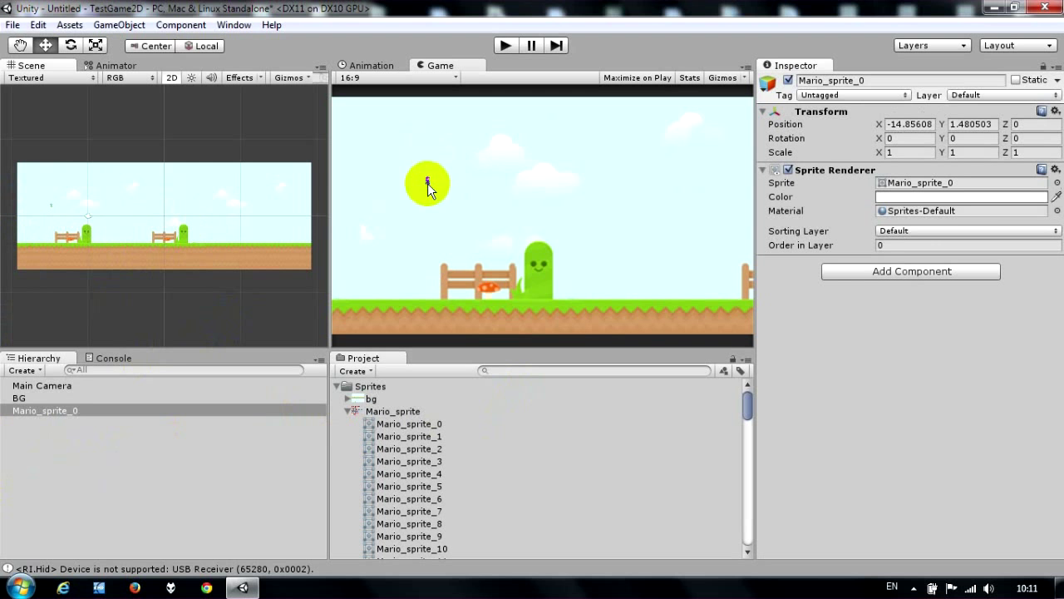
Change Mario_sprite's Pixels To Units from 100 to 20 and apply.
{"action": "left_click", "coordinate": [401, 413]}
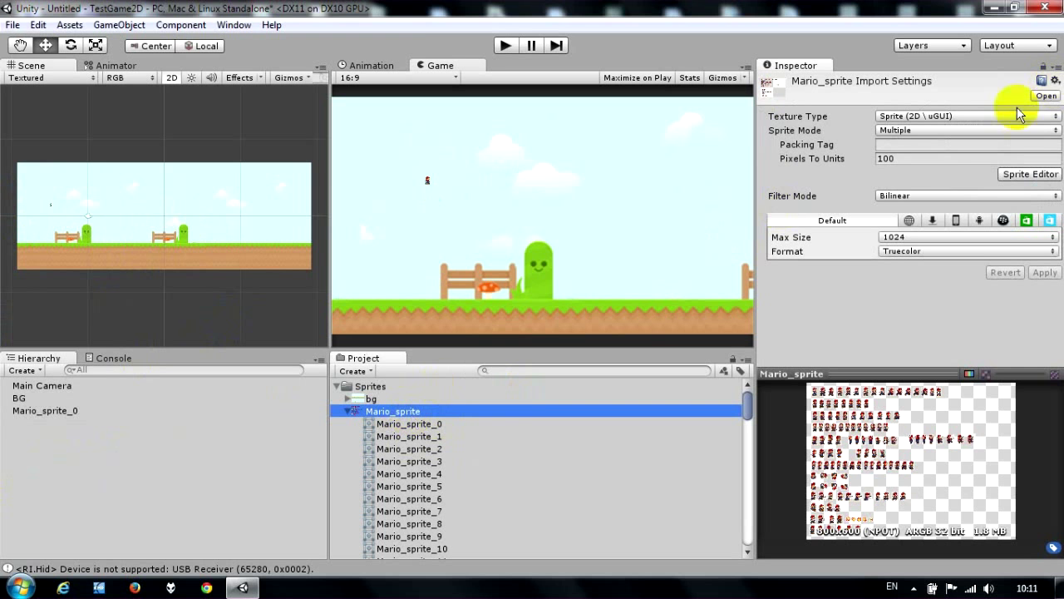
{"action": "left_click", "coordinate": [923, 156]}
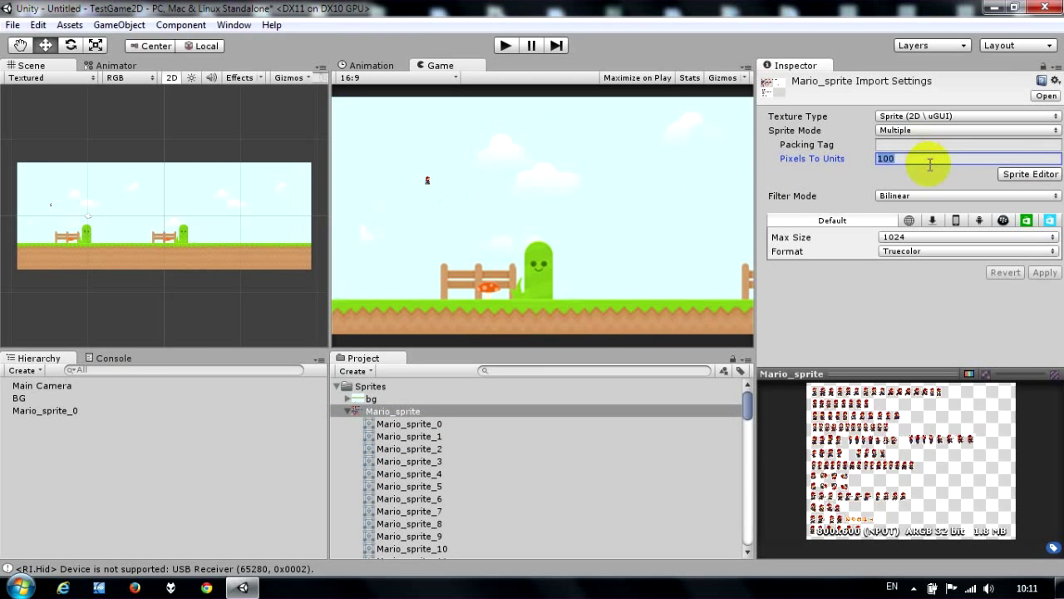
{"action": "type", "text": "20"}
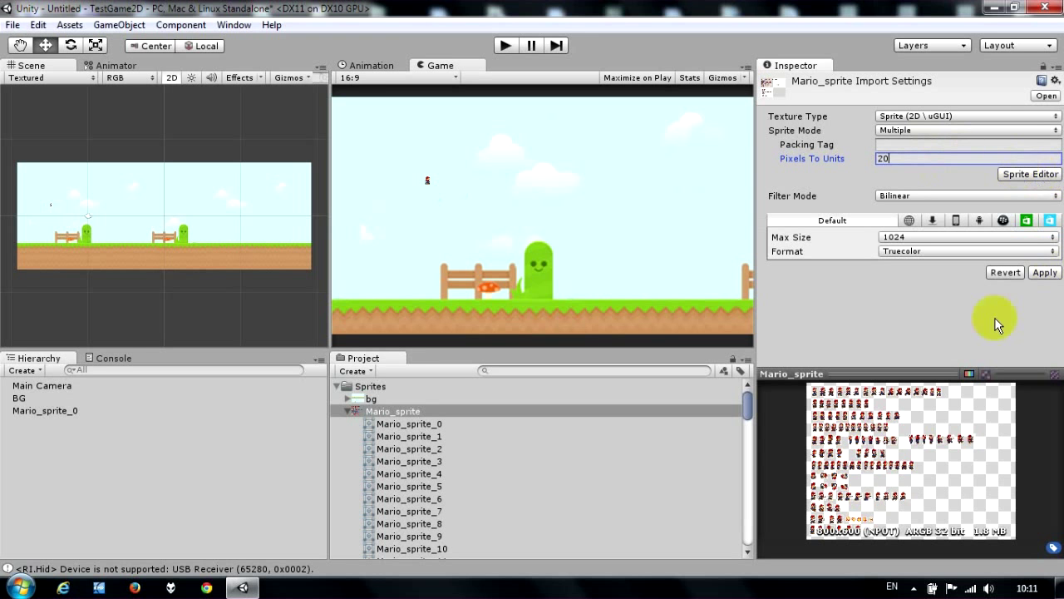
{"action": "left_click", "coordinate": [1041, 274]}
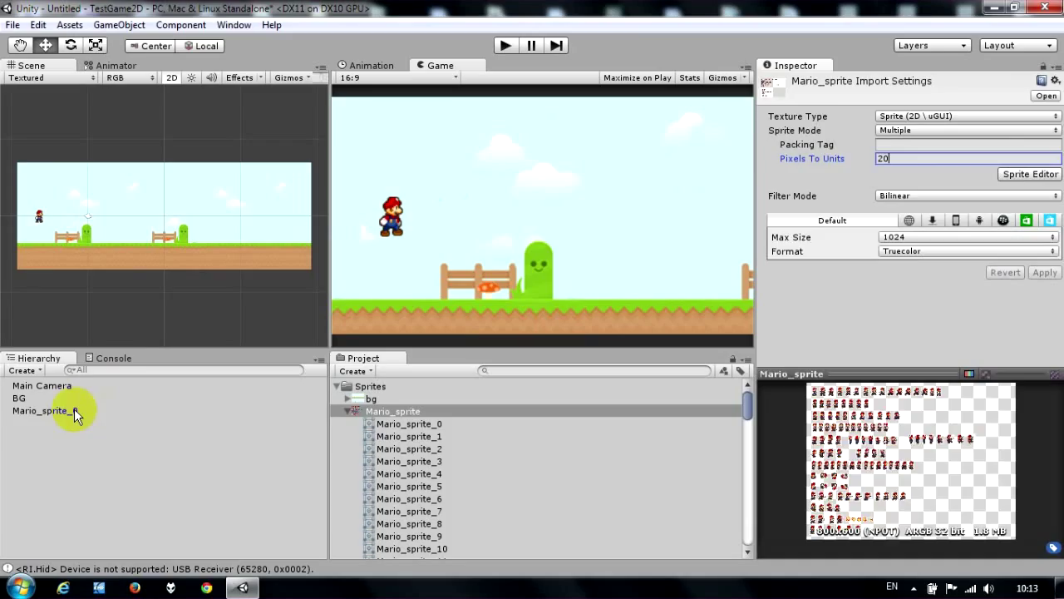
Check Mario_sprite_0's sorting layer options, leaving it on Default at order 0.
{"action": "left_click", "coordinate": [74, 410]}
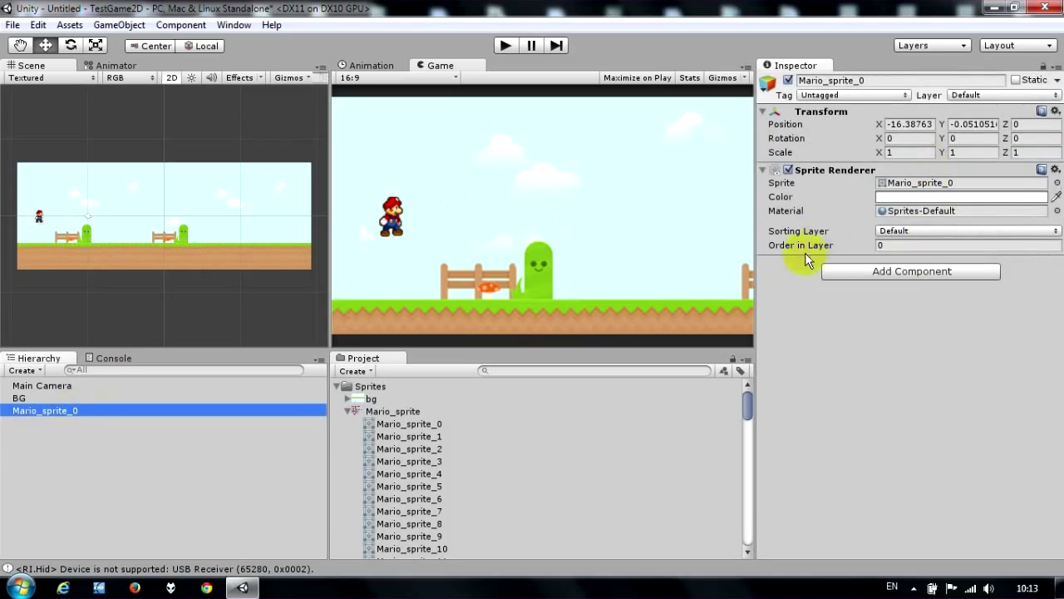
{"action": "left_click", "coordinate": [921, 232]}
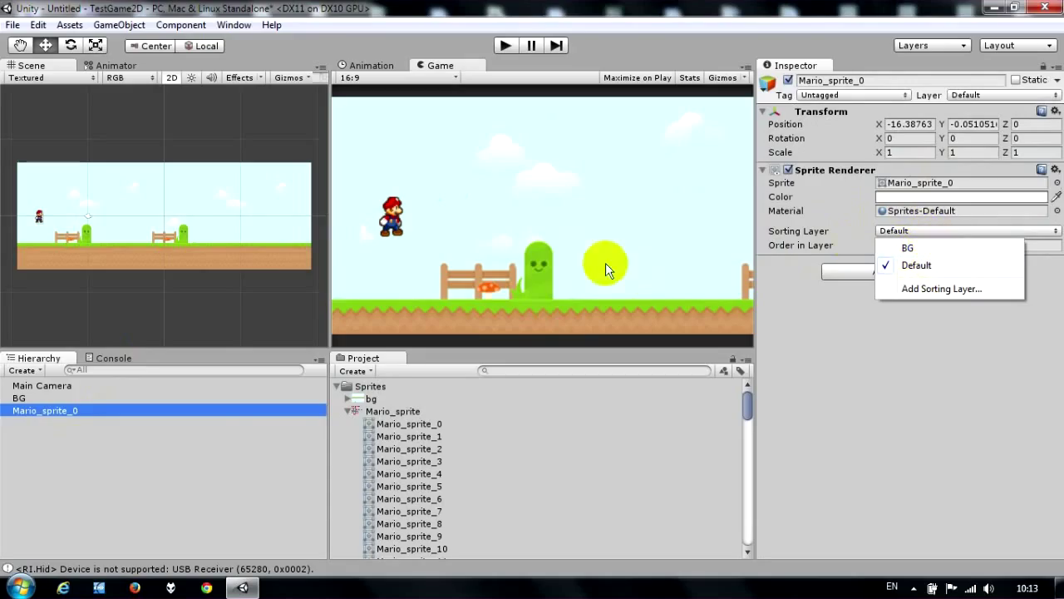
{"action": "left_click", "coordinate": [903, 231]}
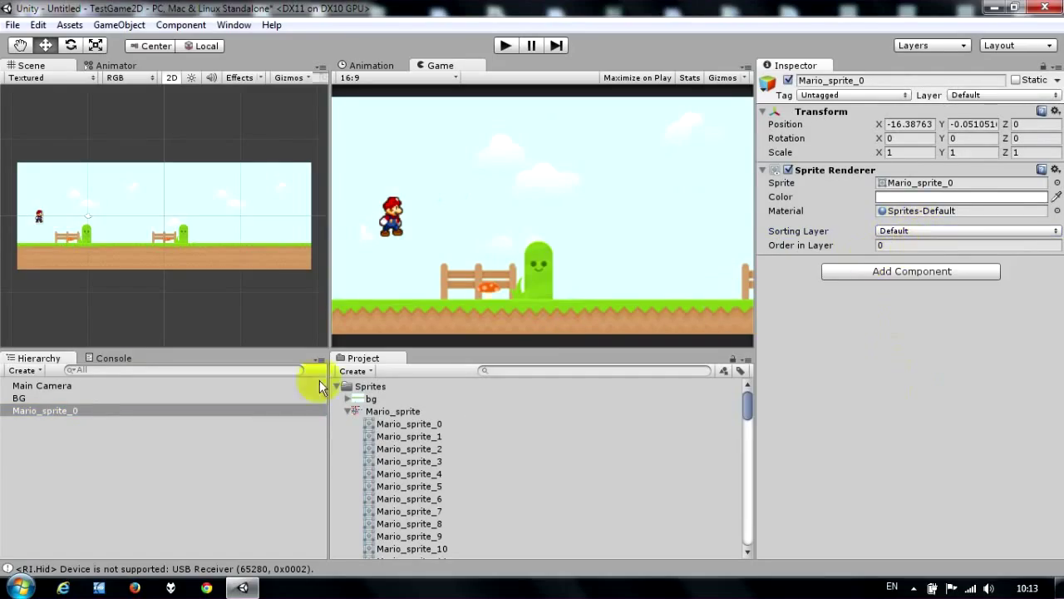
{"action": "left_click", "coordinate": [70, 397]}
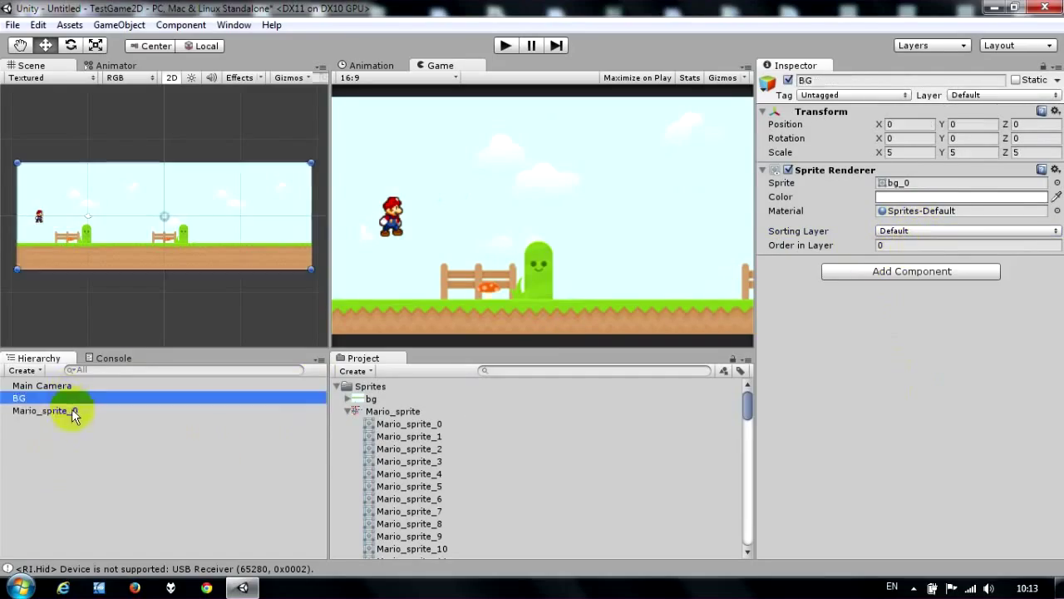
{"action": "left_click", "coordinate": [71, 410]}
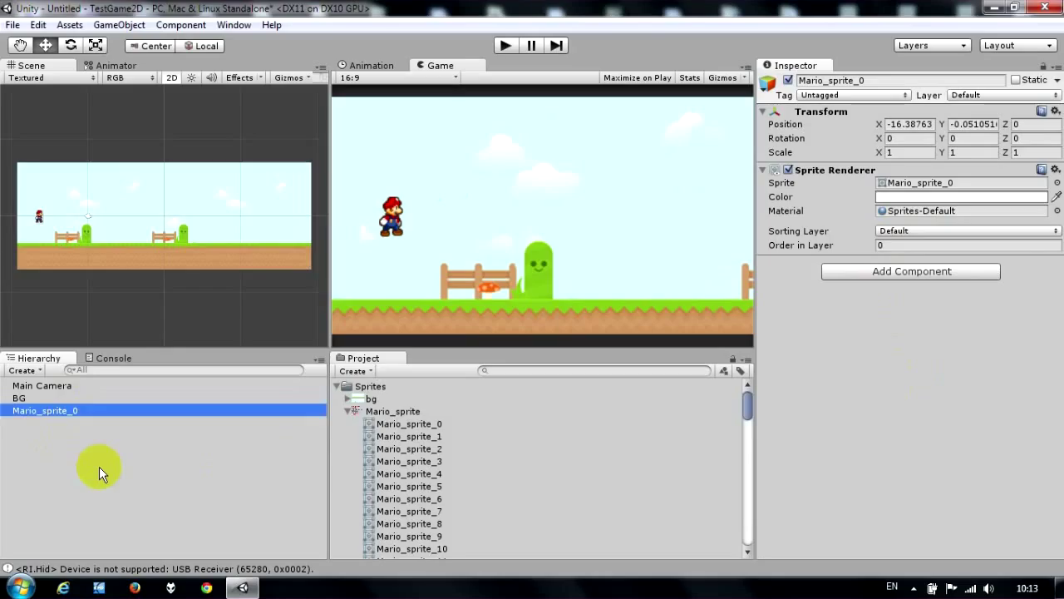
Rename the Mario_sprite_0 object to Player.
{"action": "key", "text": "F2"}
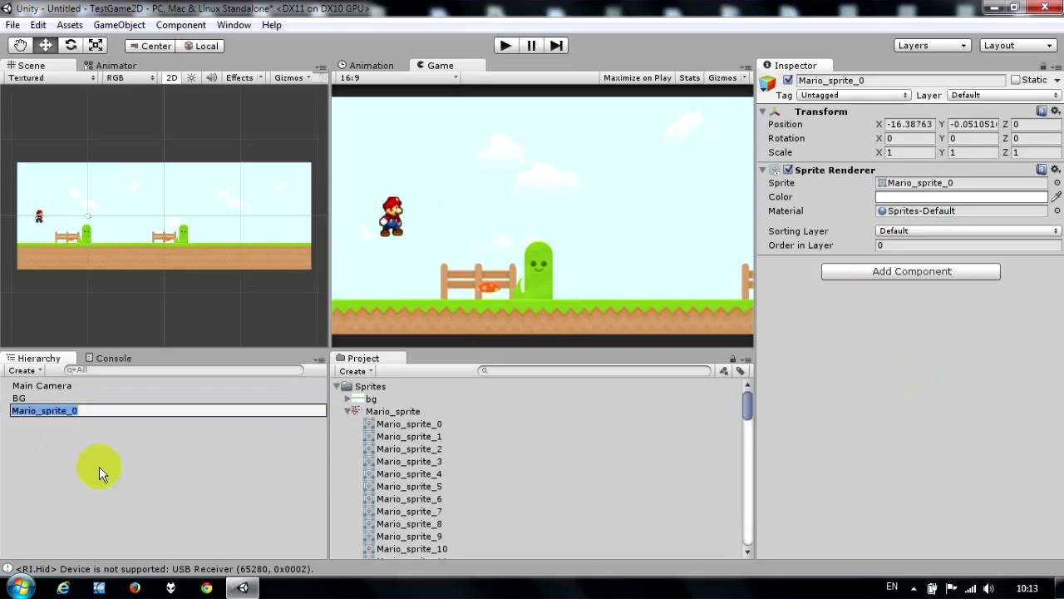
{"action": "type", "text": "Pla"}
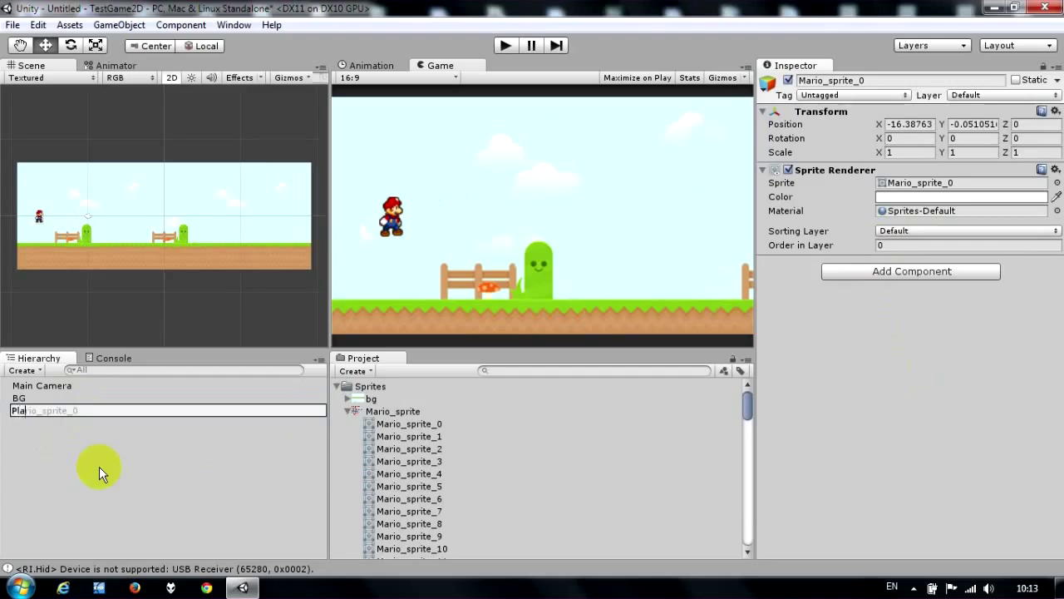
{"action": "type", "text": "yer"}
{"action": "key", "text": "Return"}
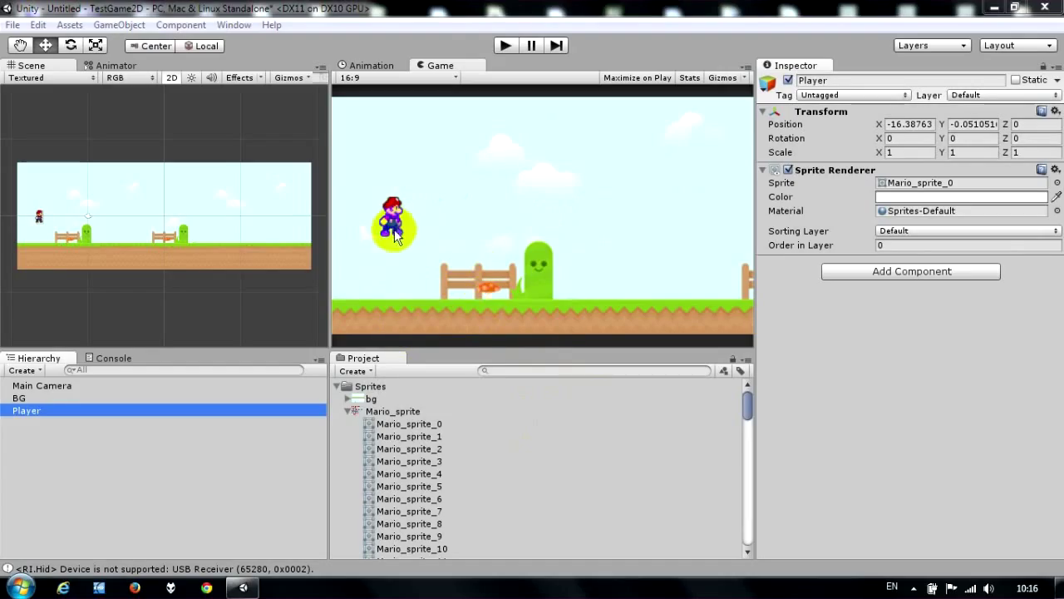
{"action": "left_click", "coordinate": [552, 334]}
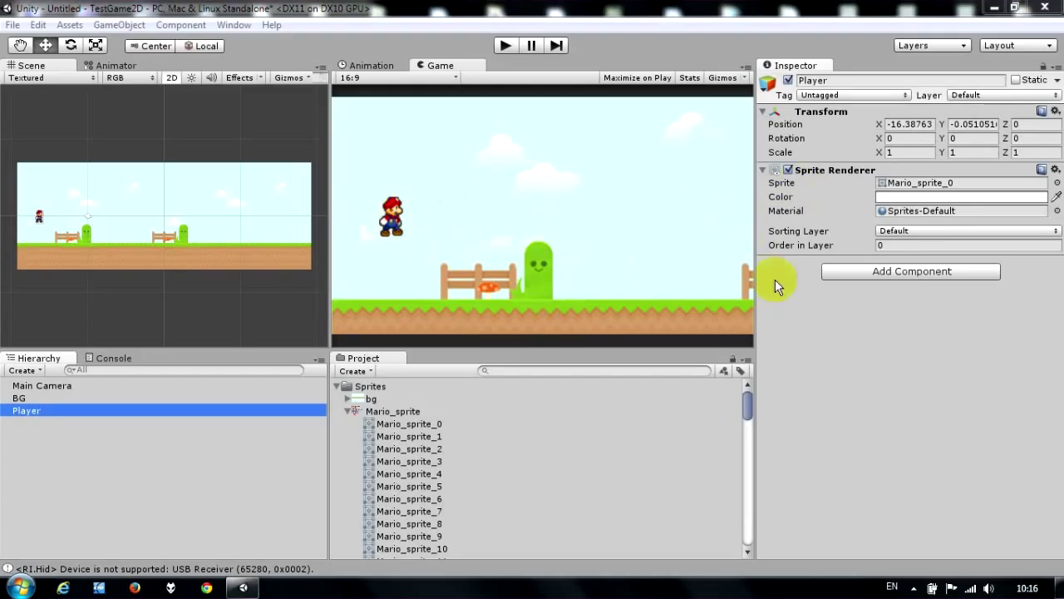
Add a Rigidbody 2D to Player with default mass 1 and gravity scale 1.
{"action": "left_click", "coordinate": [31, 398]}
{"action": "left_click", "coordinate": [41, 410]}
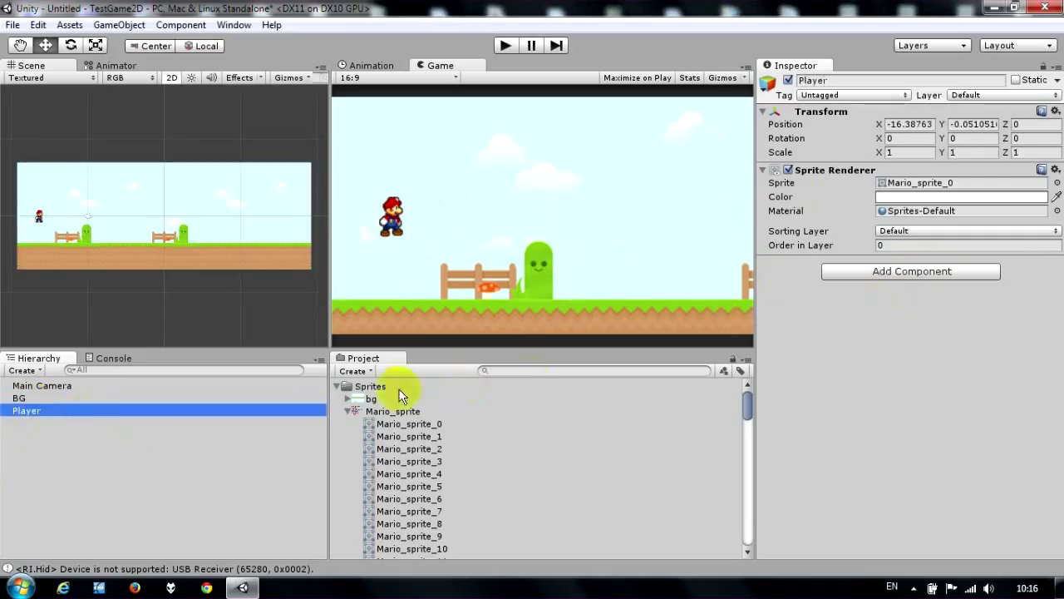
{"action": "left_click", "coordinate": [908, 273]}
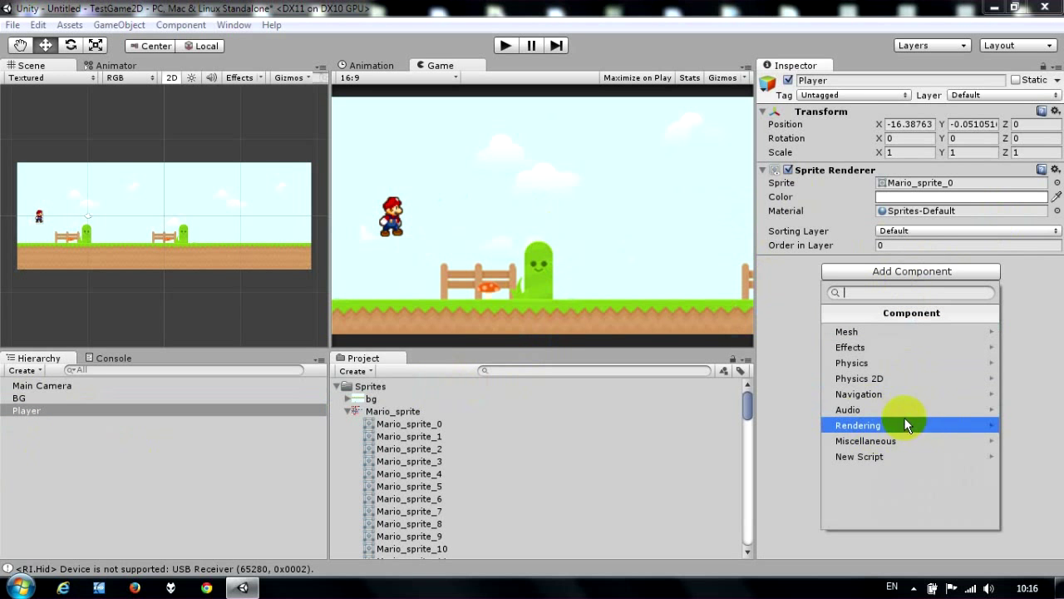
{"action": "left_click", "coordinate": [860, 378]}
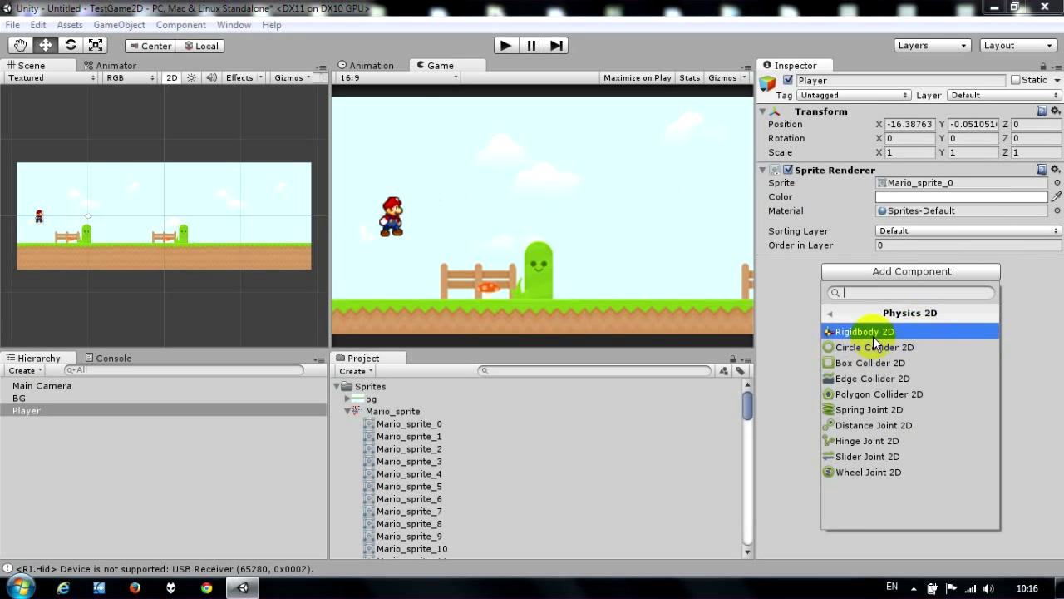
{"action": "left_click", "coordinate": [873, 336]}
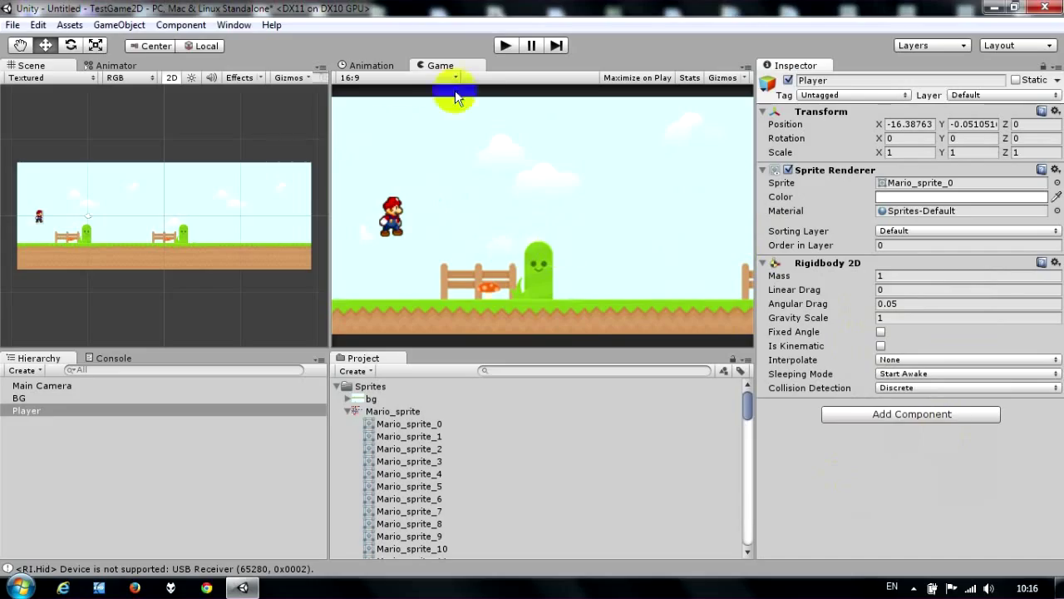
{"action": "left_click", "coordinate": [496, 50]}
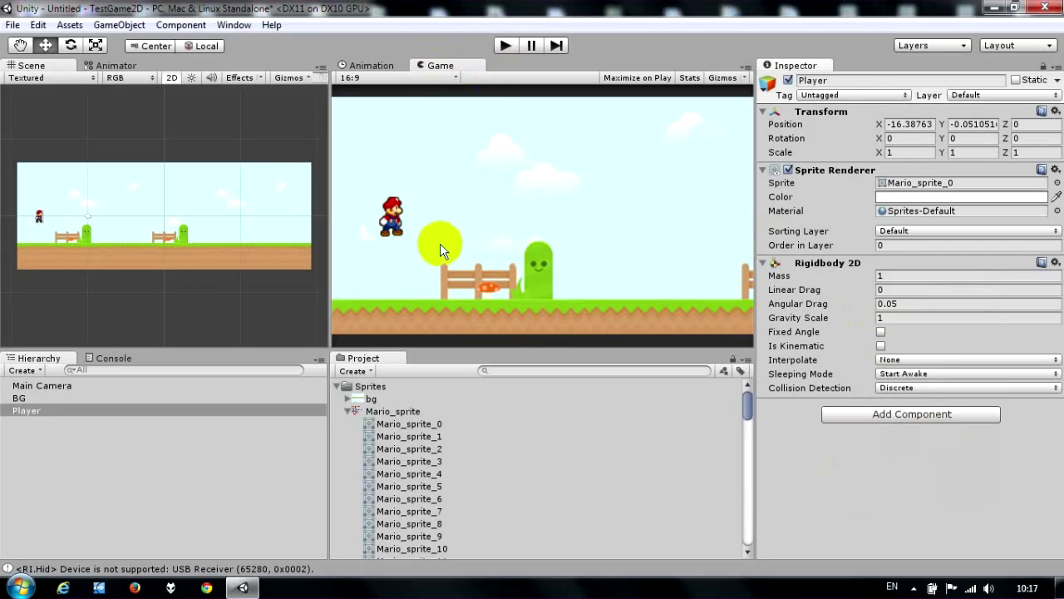
{"action": "left_click", "coordinate": [503, 43]}
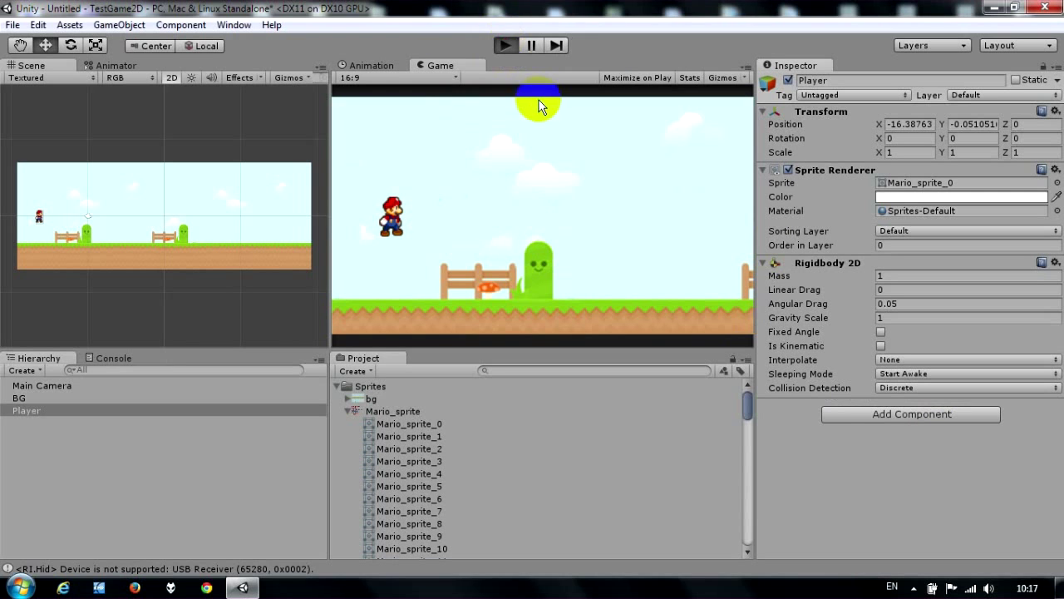
{"action": "left_click", "coordinate": [505, 47]}
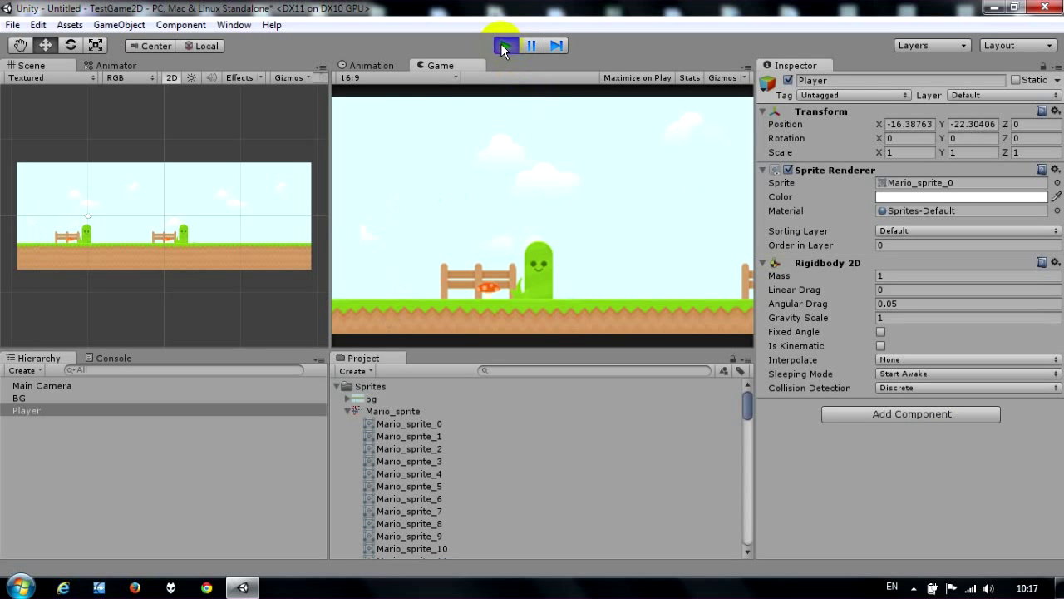
{"action": "left_click", "coordinate": [504, 47]}
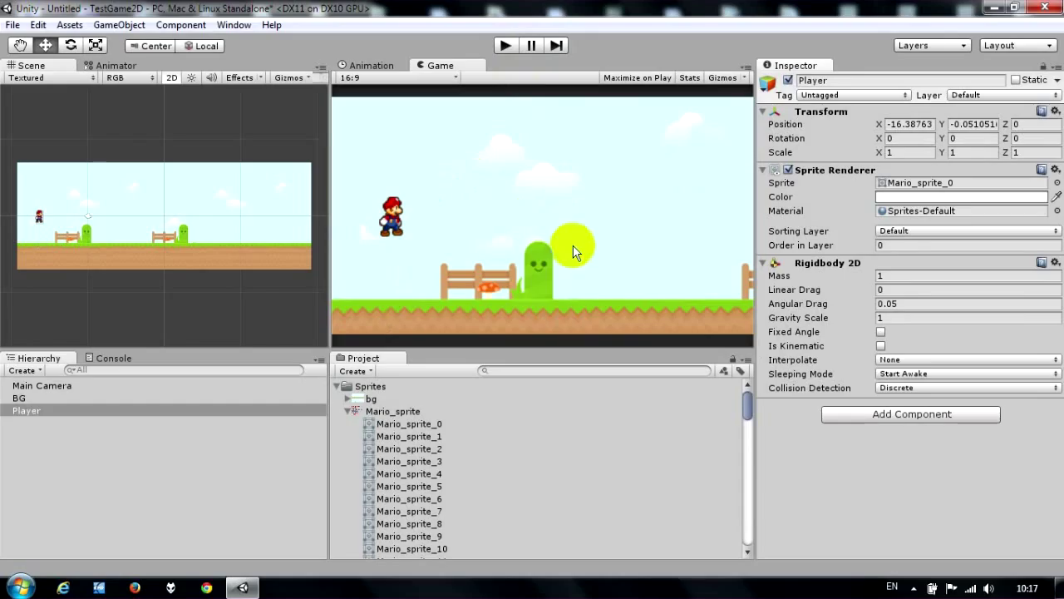
{"action": "left_click", "coordinate": [537, 297]}
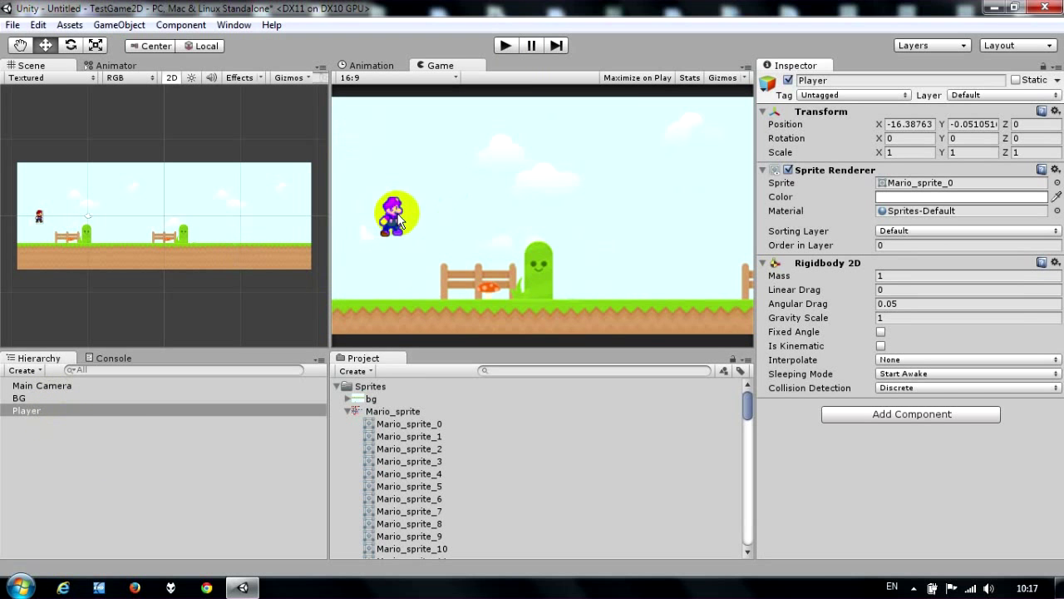
{"action": "left_click", "coordinate": [50, 397]}
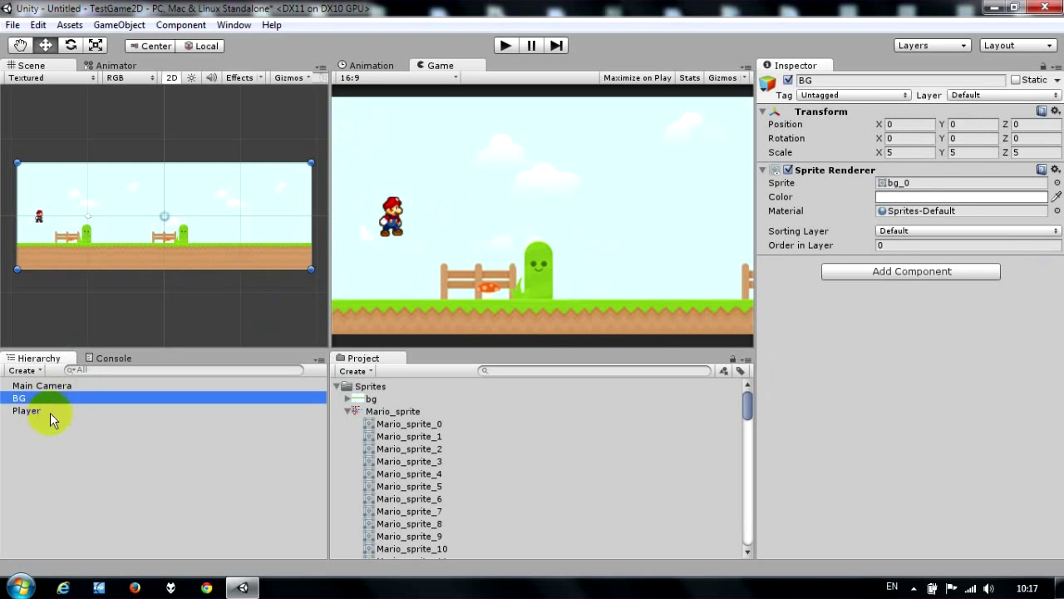
{"action": "left_click", "coordinate": [50, 412]}
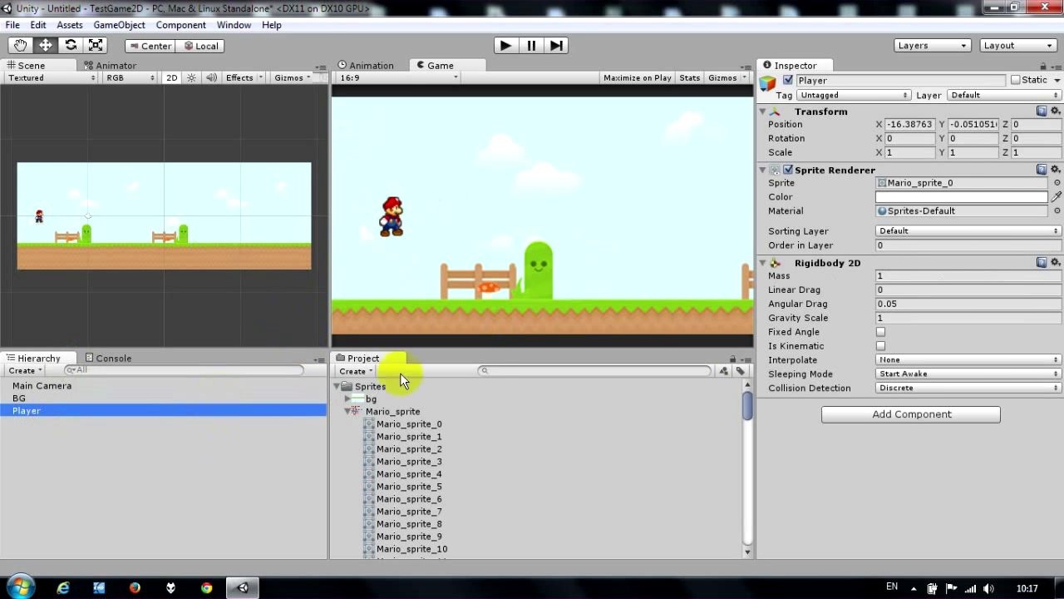
Add a Box Collider 2D, sized 1 by 1.7, to Player.
{"action": "left_click", "coordinate": [899, 413]}
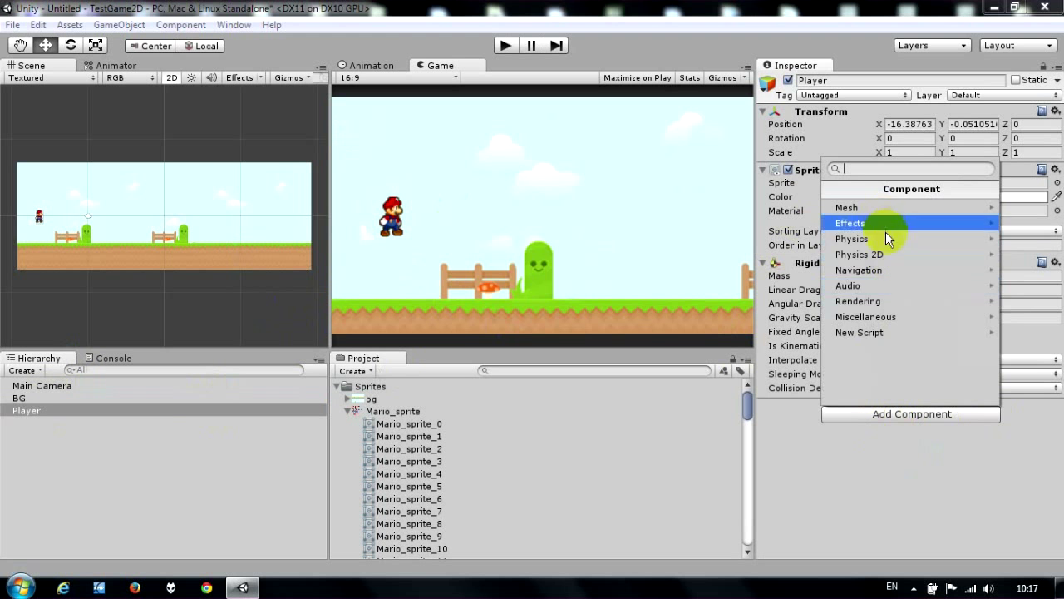
{"action": "left_click", "coordinate": [884, 254]}
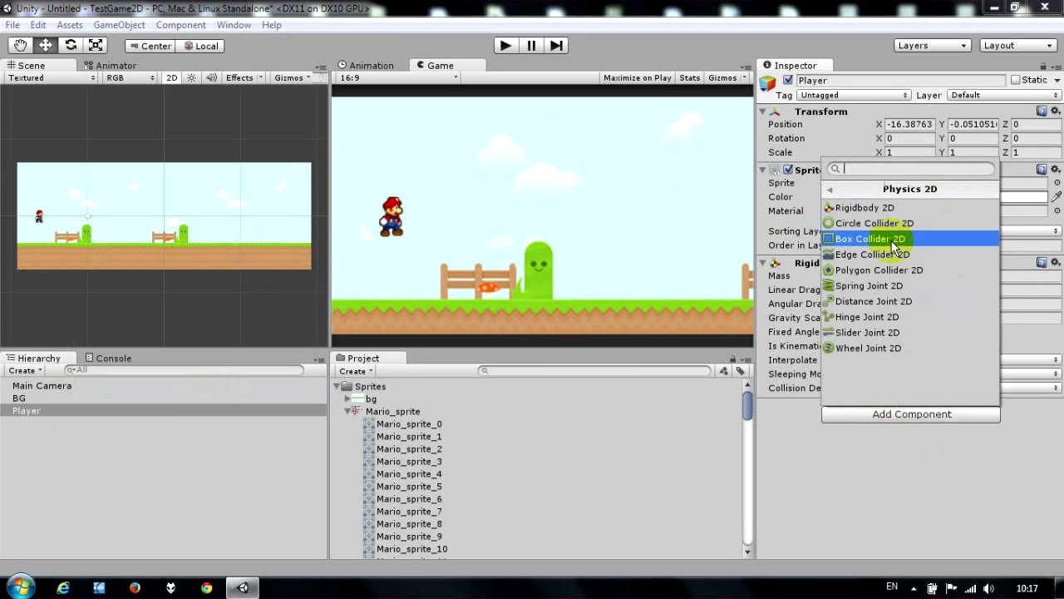
{"action": "left_click", "coordinate": [891, 240]}
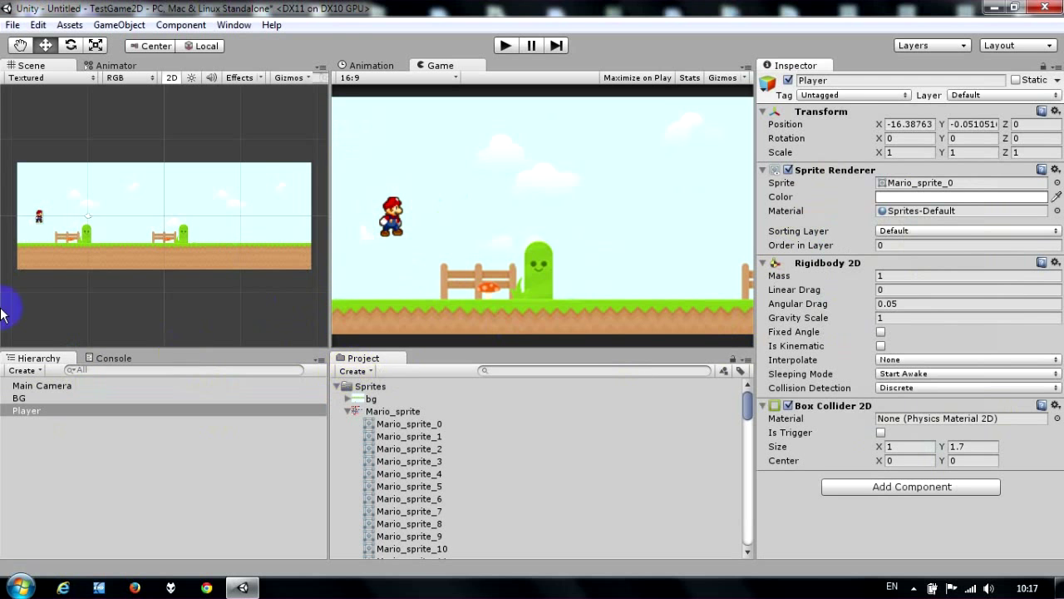
Move Mario to about X -16.88, Y 0.15, above the grass near the fence.
{"action": "scroll", "coordinate": [50, 244], "scroll_direction": "up", "scroll_amount": 5}
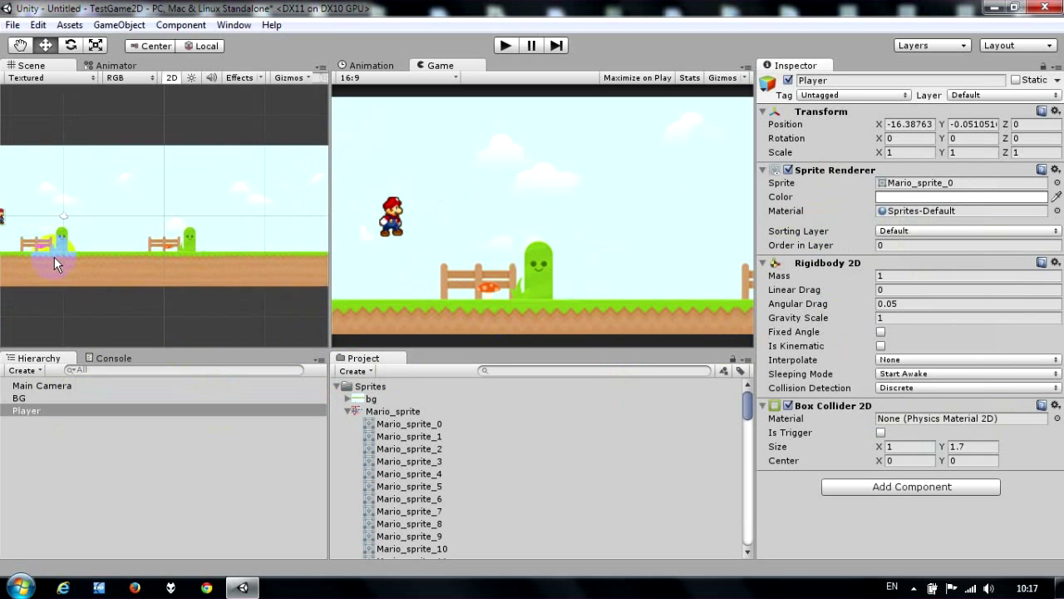
{"action": "key", "text": "q"}
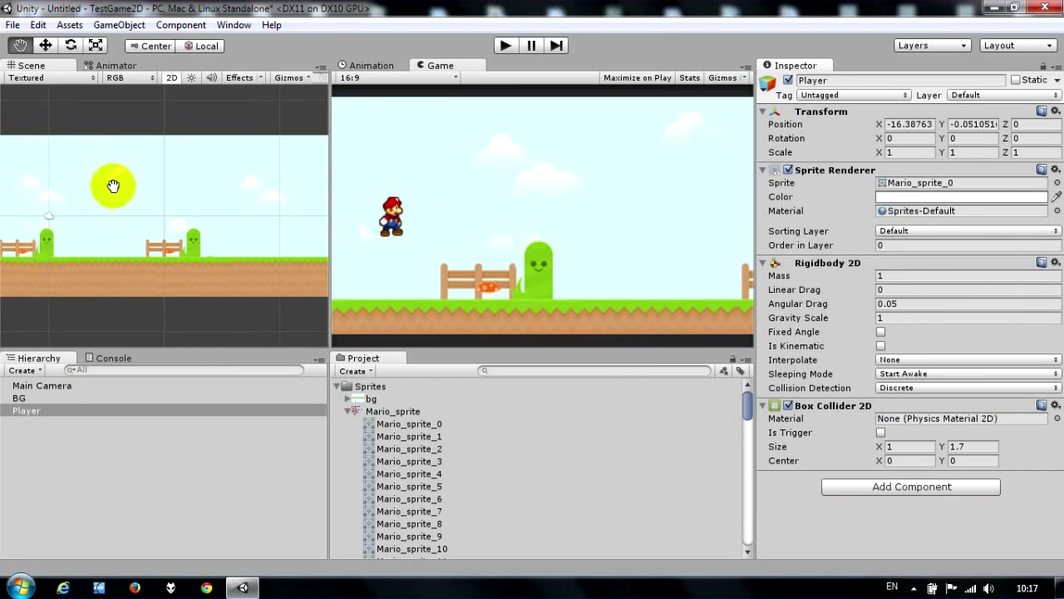
{"action": "scroll", "coordinate": [107, 183], "scroll_direction": "down", "scroll_amount": 3}
{"action": "scroll", "coordinate": [154, 224], "scroll_direction": "up", "scroll_amount": 5}
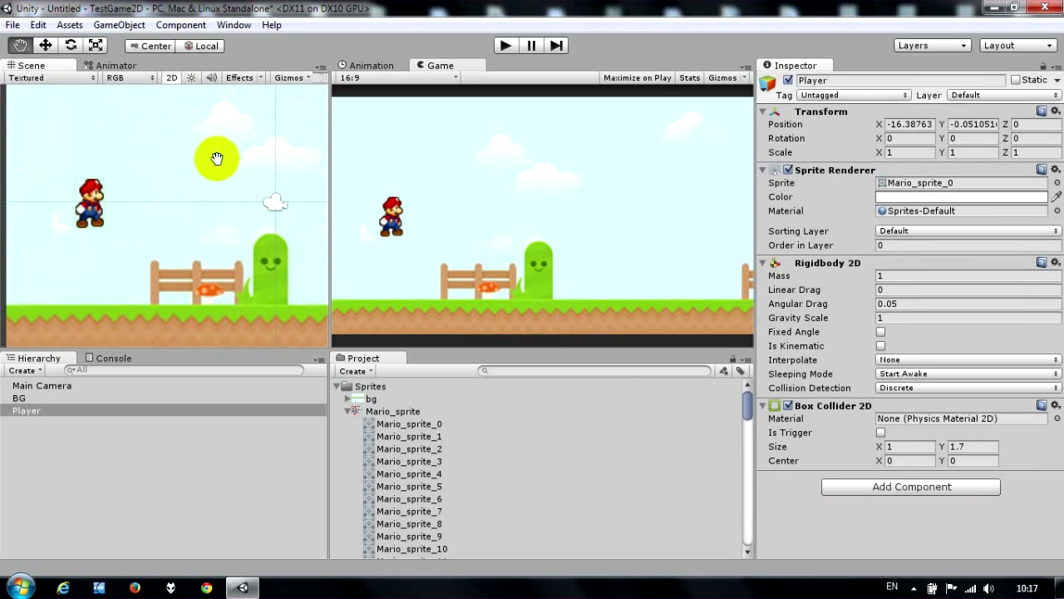
{"action": "scroll", "coordinate": [171, 226], "scroll_direction": "up", "scroll_amount": 2}
{"action": "mouse_move", "coordinate": [171, 225]}
{"action": "left_mouse_down"}
{"action": "mouse_move", "coordinate": [234, 197]}
{"action": "mouse_move", "coordinate": [131, 190]}
{"action": "mouse_move", "coordinate": [231, 166]}
{"action": "mouse_move", "coordinate": [214, 253]}
{"action": "left_mouse_up"}
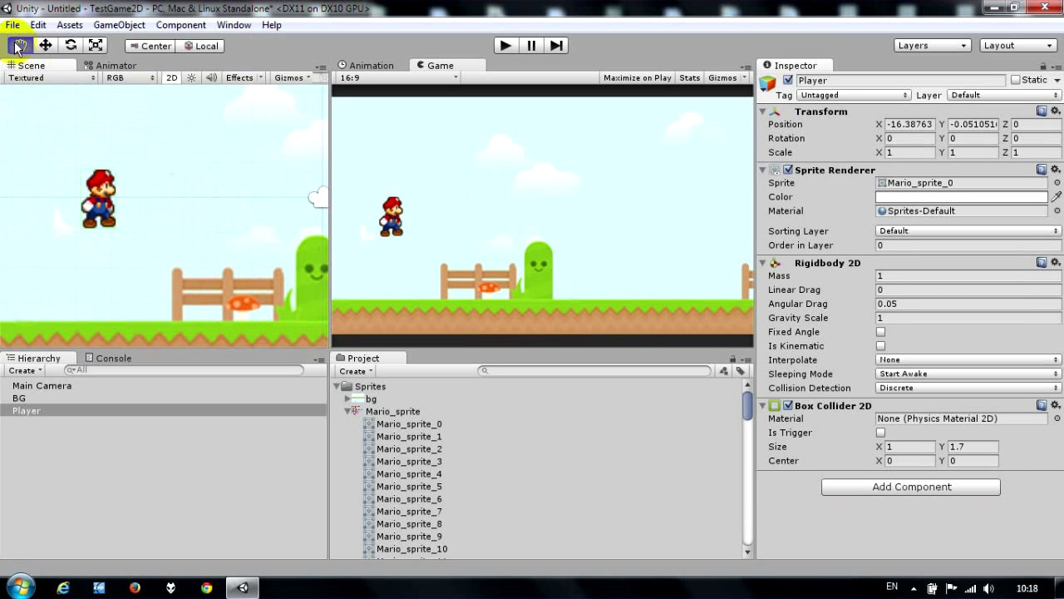
{"action": "left_click", "coordinate": [71, 45]}
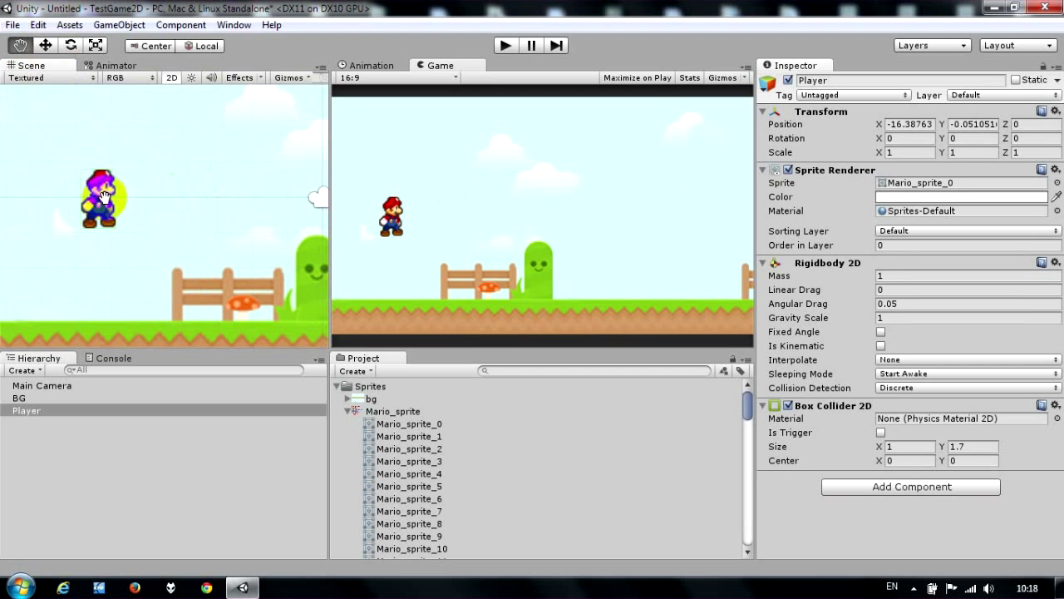
{"action": "key", "text": "w"}
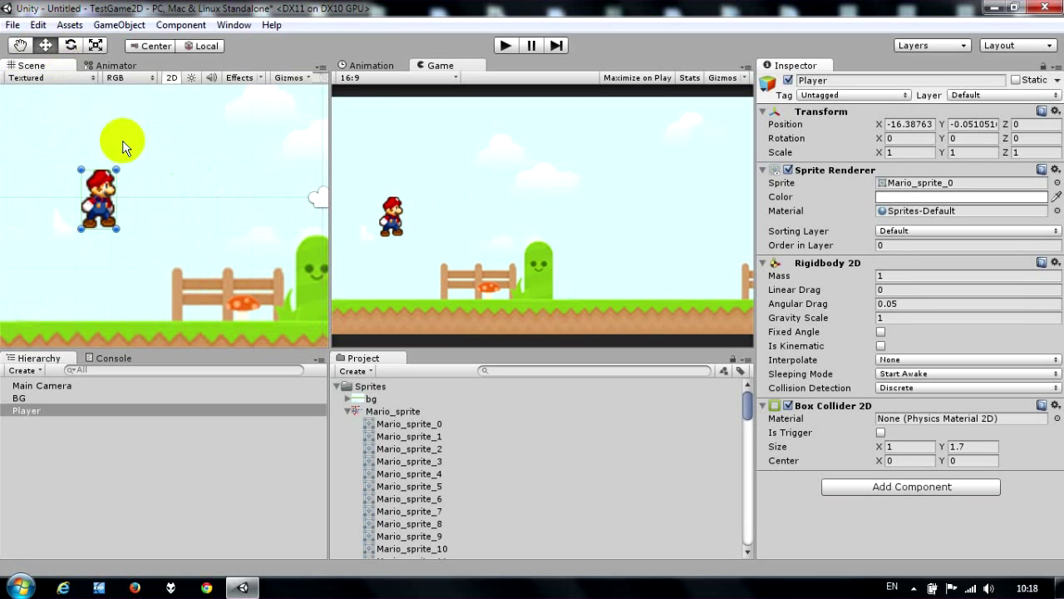
{"action": "mouse_move", "coordinate": [98, 198]}
{"action": "left_mouse_down"}
{"action": "mouse_move", "coordinate": [60, 183]}
{"action": "mouse_move", "coordinate": [58, 201]}
{"action": "left_mouse_up"}
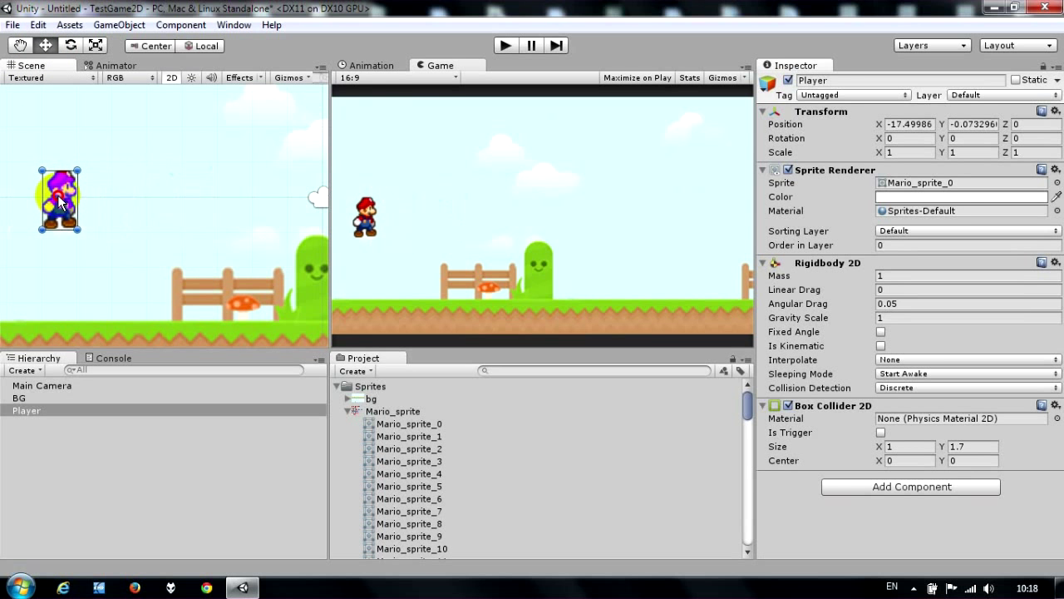
{"action": "mouse_move", "coordinate": [58, 199]}
{"action": "left_mouse_down"}
{"action": "mouse_move", "coordinate": [84, 203]}
{"action": "mouse_move", "coordinate": [79, 187]}
{"action": "left_mouse_up"}
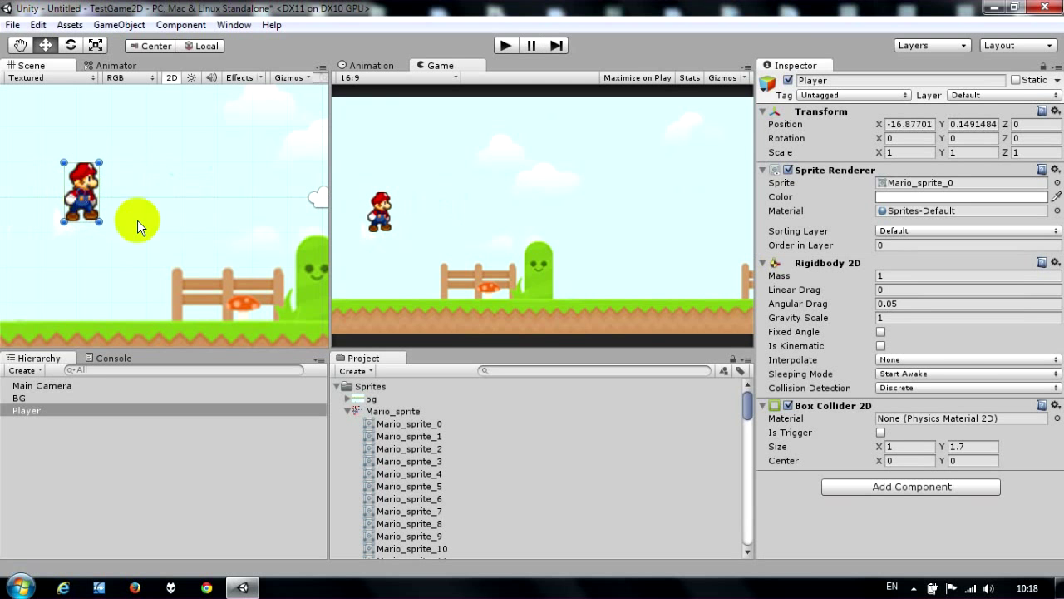
{"action": "scroll", "coordinate": [165, 238], "scroll_direction": "up", "scroll_amount": 2}
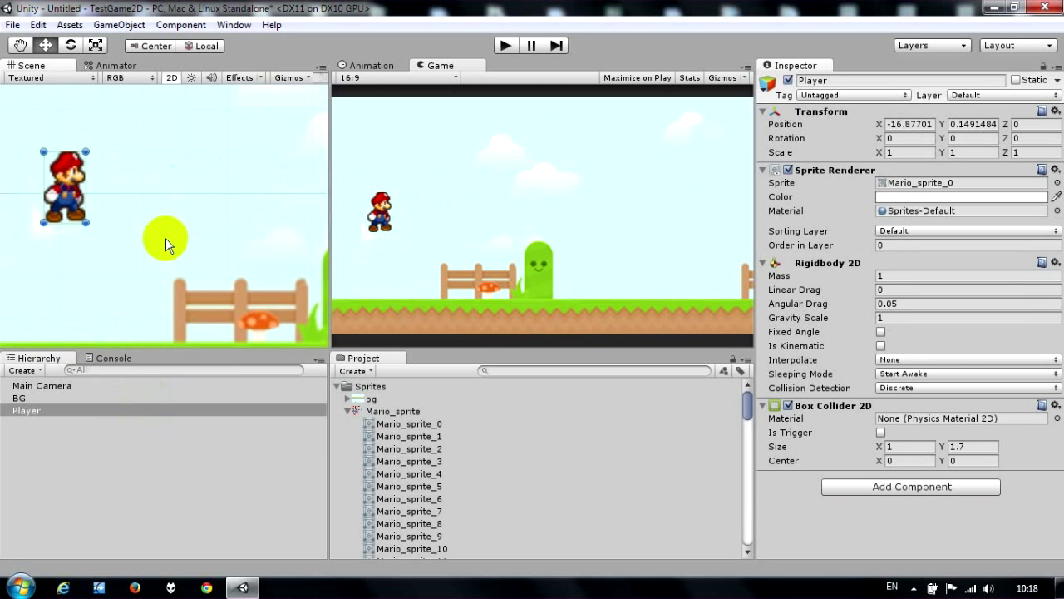
{"action": "scroll", "coordinate": [155, 228], "scroll_direction": "down", "scroll_amount": 1}
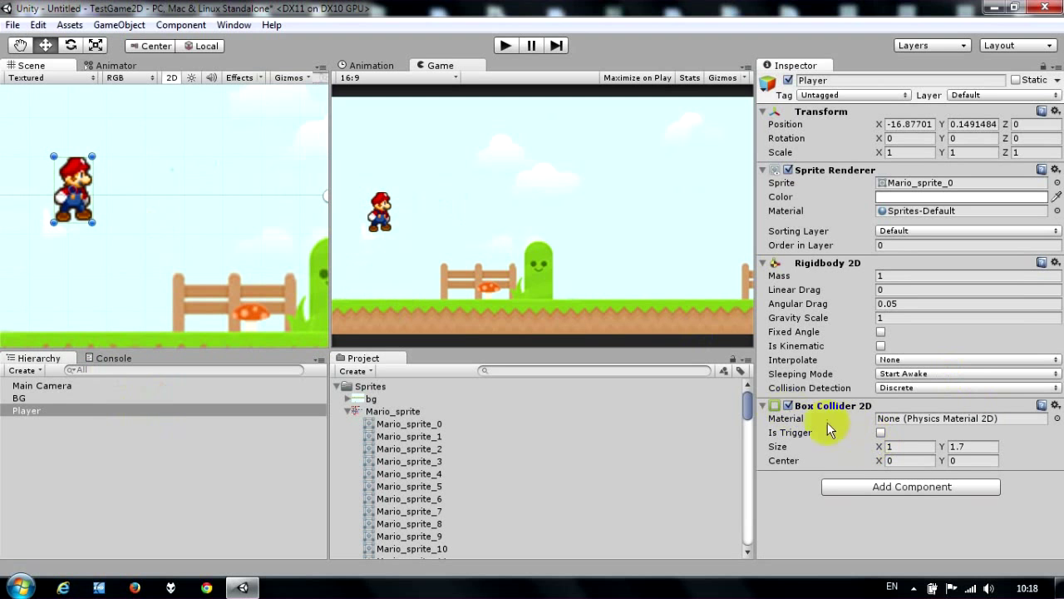
Scrub the Player's Box Collider 2D Size Y to 1.65, making the collider 1 by 1.65.
{"action": "left_click", "coordinate": [940, 447]}
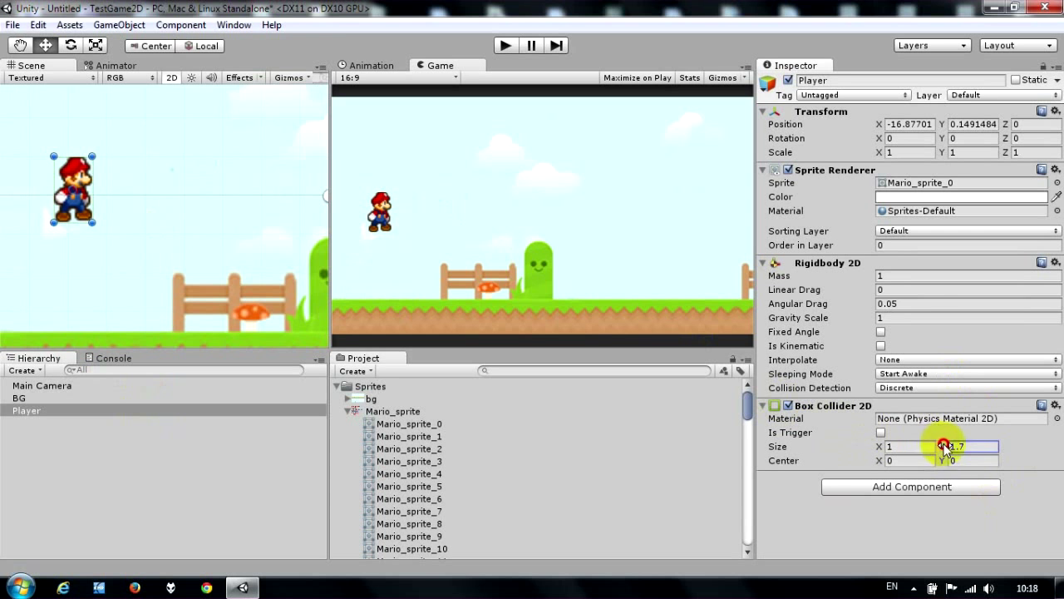
{"action": "left_click_drag", "start_coordinate": [943, 447], "coordinate": [952, 448]}
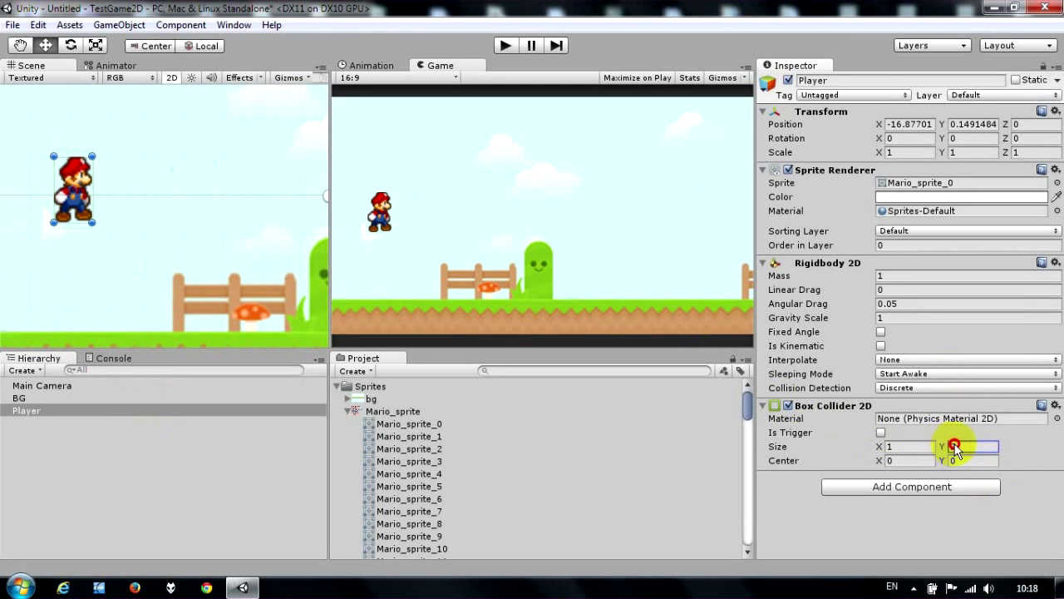
{"action": "left_click_drag", "start_coordinate": [961, 449], "coordinate": [965, 450]}
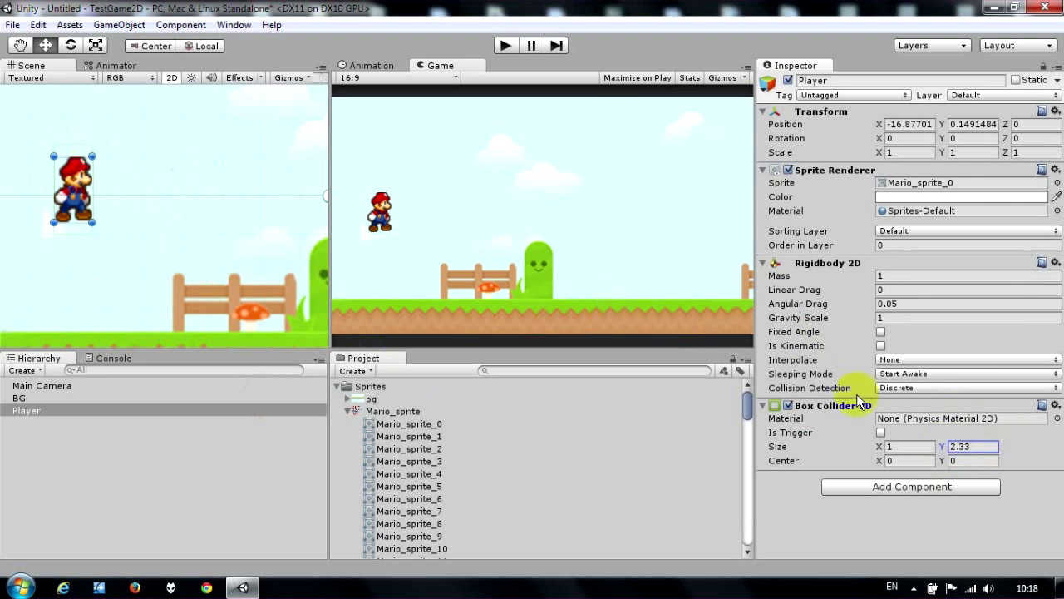
{"action": "left_click_drag", "start_coordinate": [941, 448], "coordinate": [926, 450]}
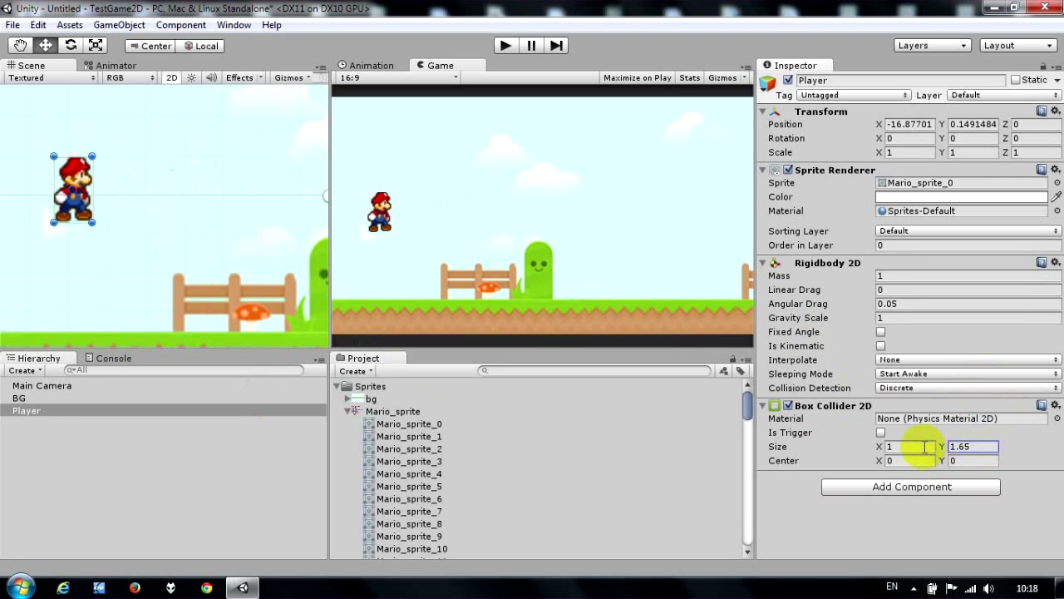
{"action": "key", "text": "q"}
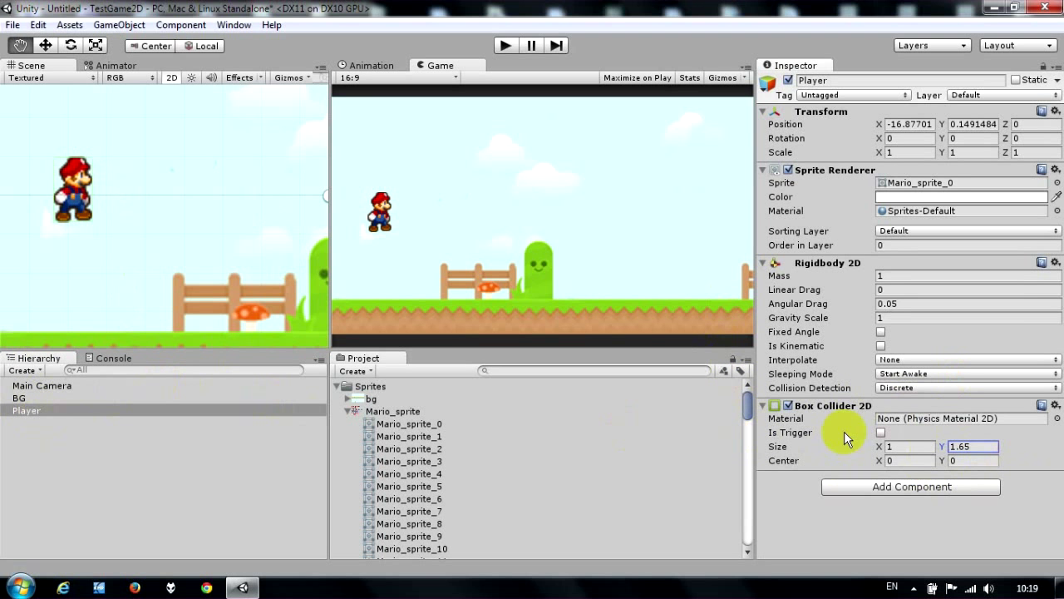
Select the BG ground object and pan the scene view across the level.
{"action": "left_click", "coordinate": [30, 399]}
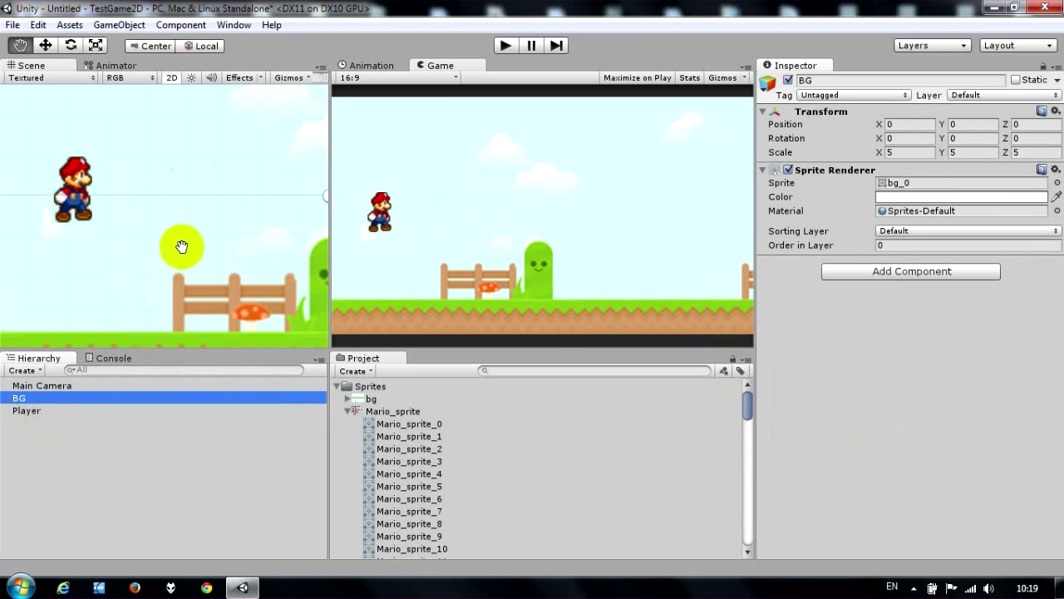
{"action": "scroll", "coordinate": [174, 250], "scroll_direction": "down", "scroll_amount": 2}
{"action": "scroll", "coordinate": [173, 249], "scroll_direction": "down", "scroll_amount": 2}
{"action": "scroll", "coordinate": [167, 244], "scroll_direction": "down", "scroll_amount": 1}
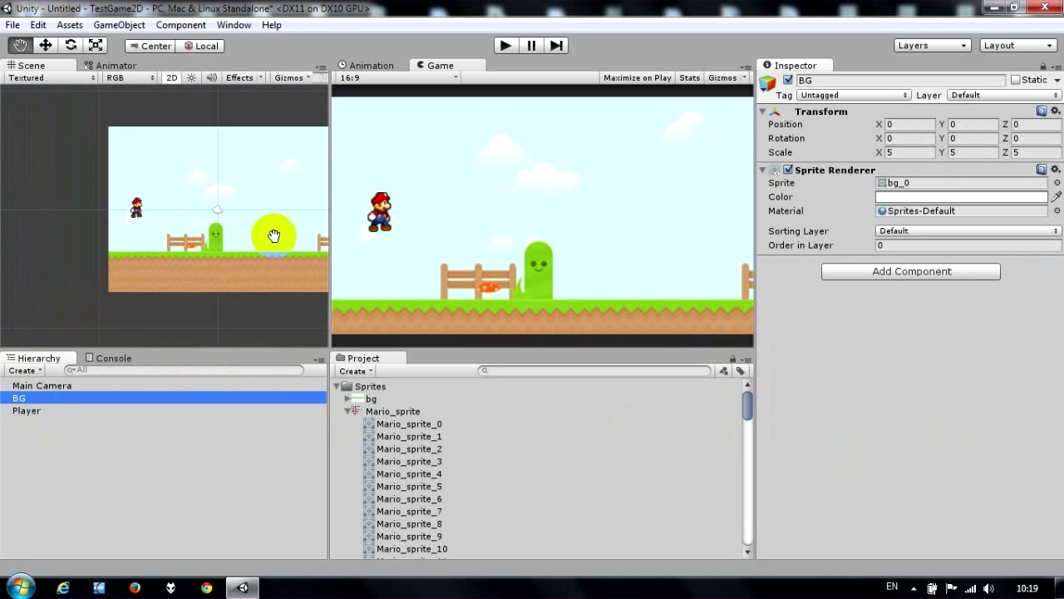
{"action": "left_click_drag", "start_coordinate": [266, 234], "coordinate": [166, 225]}
{"action": "scroll", "coordinate": [207, 237], "scroll_direction": "down", "scroll_amount": 1}
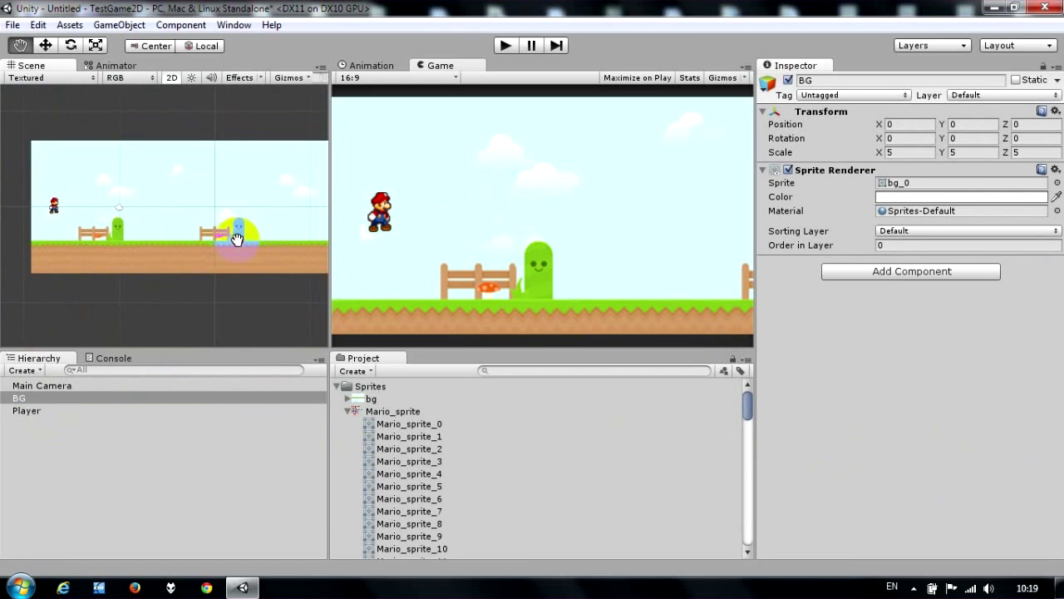
{"action": "left_click_drag", "start_coordinate": [234, 240], "coordinate": [236, 240]}
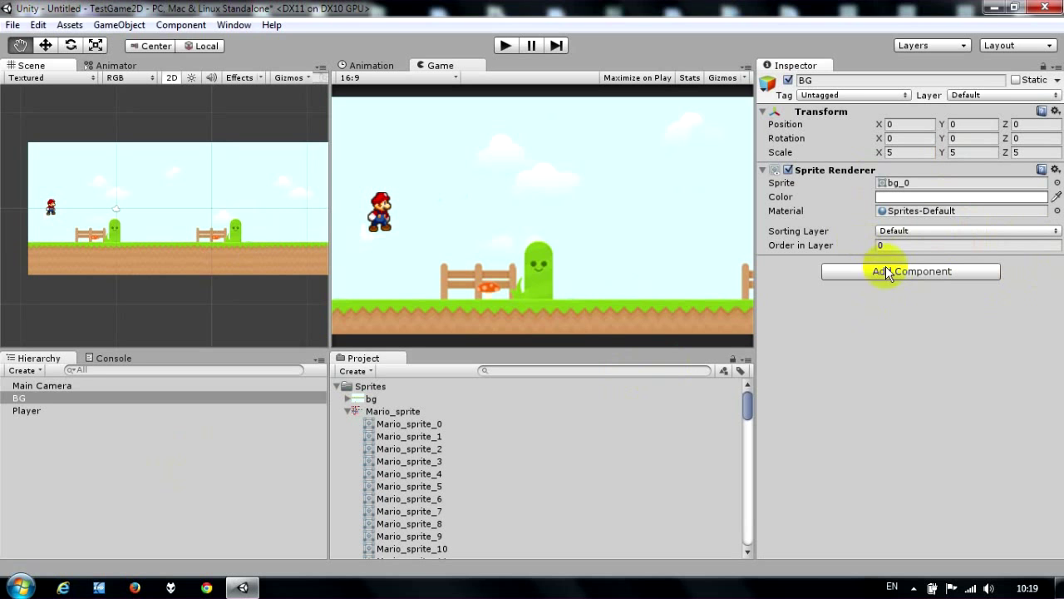
Add a Box Collider 2D to BG, sized 7.7 by 2.79 over the whole sprite.
{"action": "left_click", "coordinate": [885, 271]}
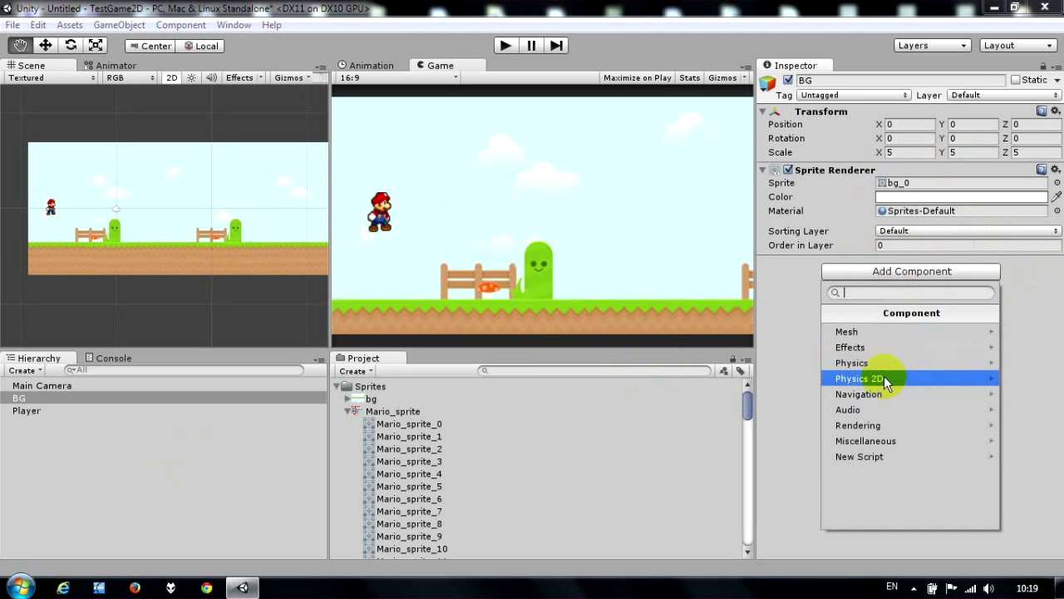
{"action": "left_click", "coordinate": [932, 382]}
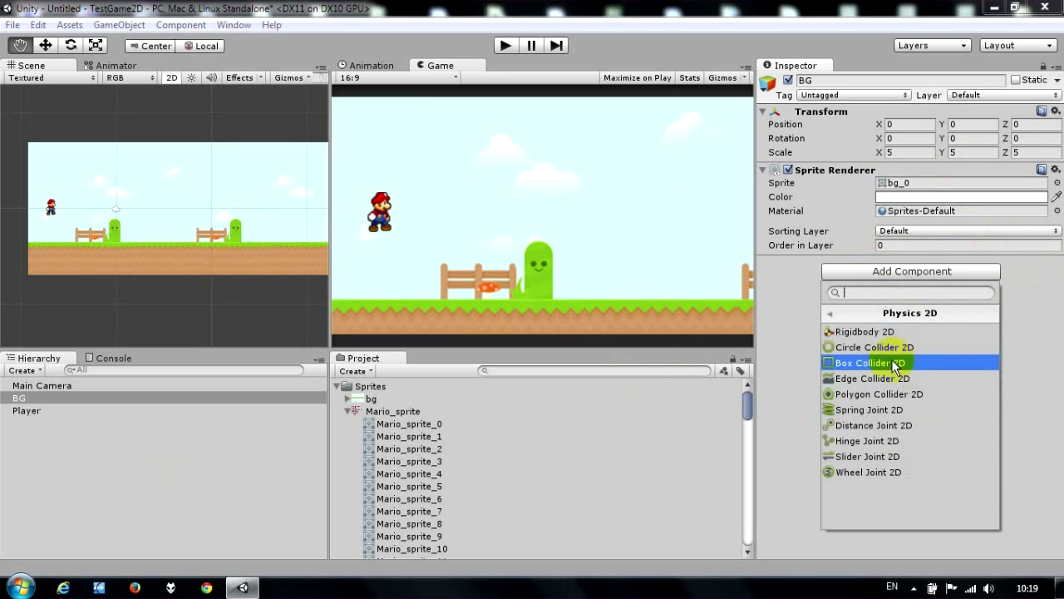
{"action": "left_click", "coordinate": [884, 365]}
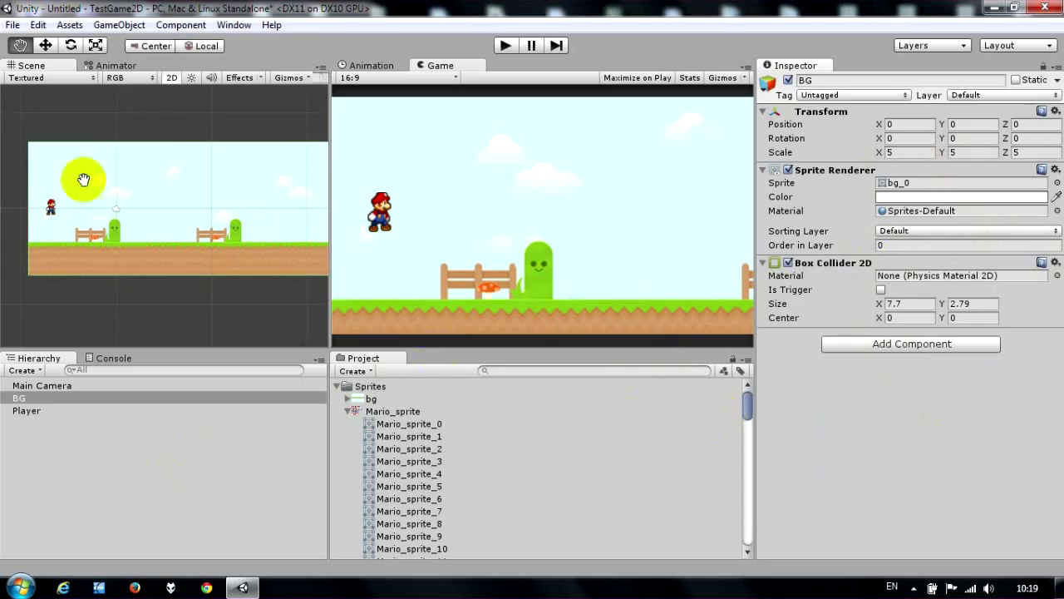
{"action": "left_click", "coordinate": [175, 142]}
{"action": "left_click", "coordinate": [207, 150]}
{"action": "scroll", "coordinate": [297, 285], "scroll_direction": "down", "scroll_amount": 2}
{"action": "scroll", "coordinate": [221, 300], "scroll_direction": "down", "scroll_amount": 1}
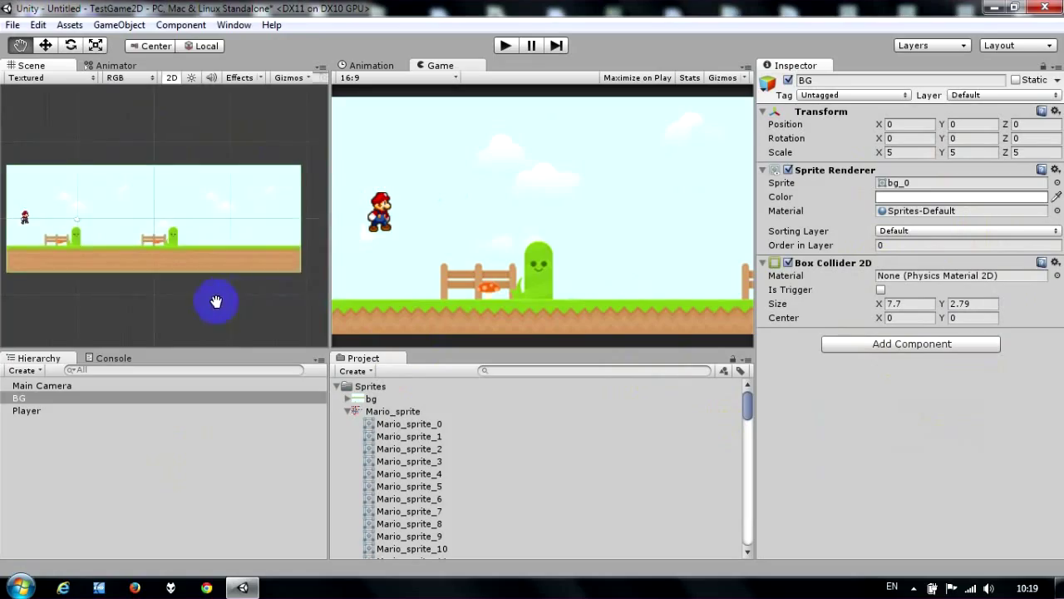
{"action": "left_click_drag", "start_coordinate": [216, 301], "coordinate": [227, 298]}
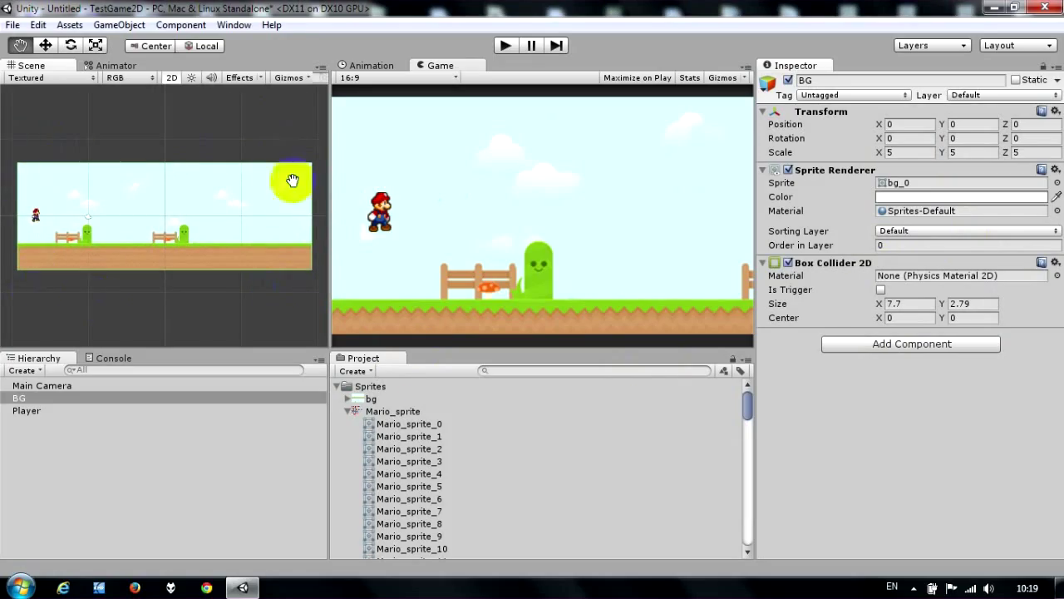
Drag BG's collider top edge down to the grass line, leaving a 0.69-high strip centred at Y -1.05.
{"action": "left_click", "coordinate": [169, 167]}
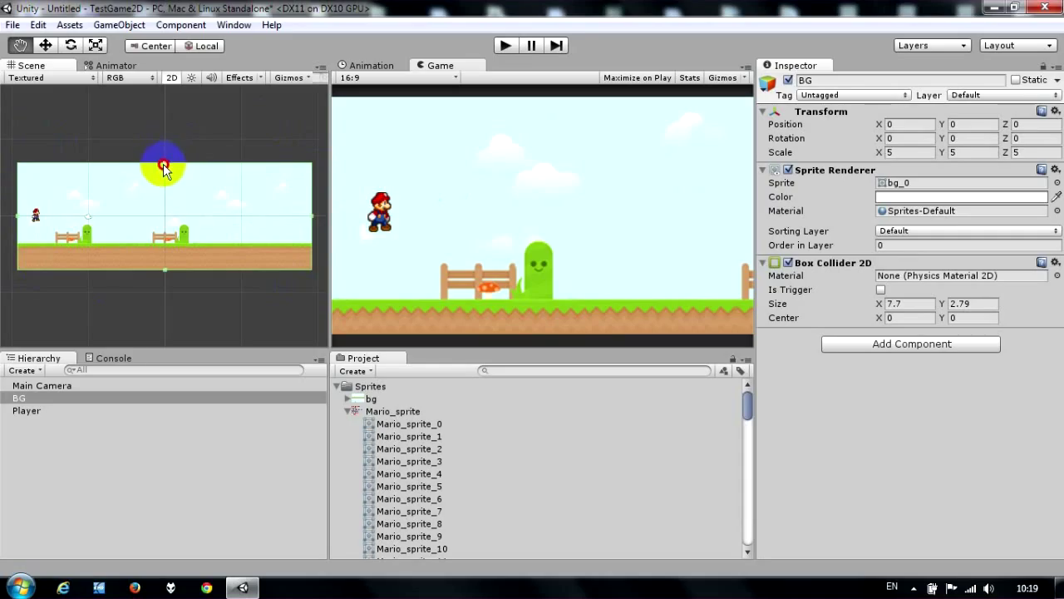
{"action": "left_click_drag", "start_coordinate": [164, 167], "coordinate": [157, 245]}
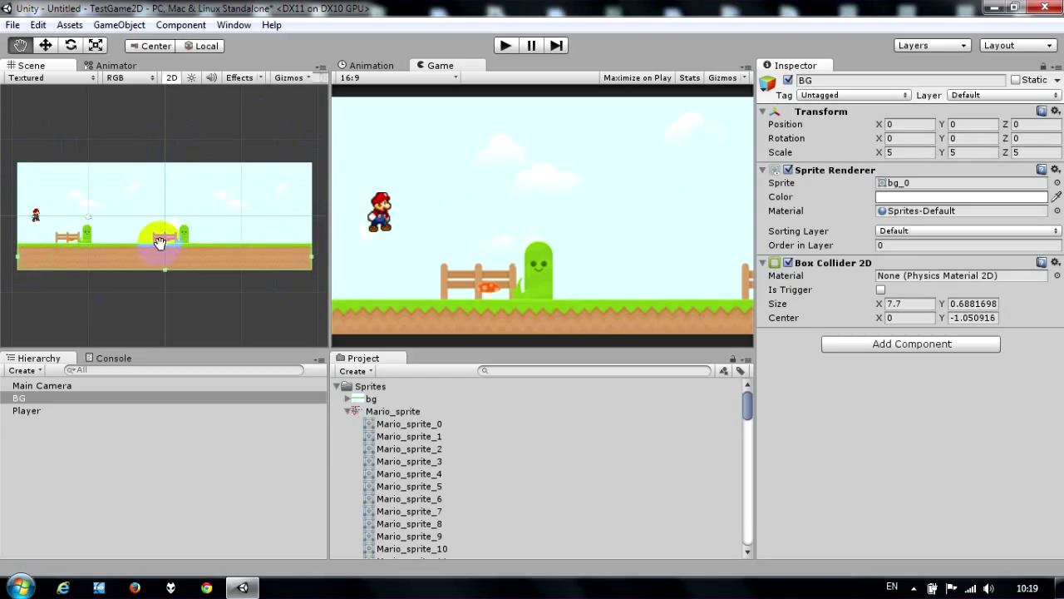
{"action": "scroll", "coordinate": [159, 305], "scroll_direction": "up", "scroll_amount": 2}
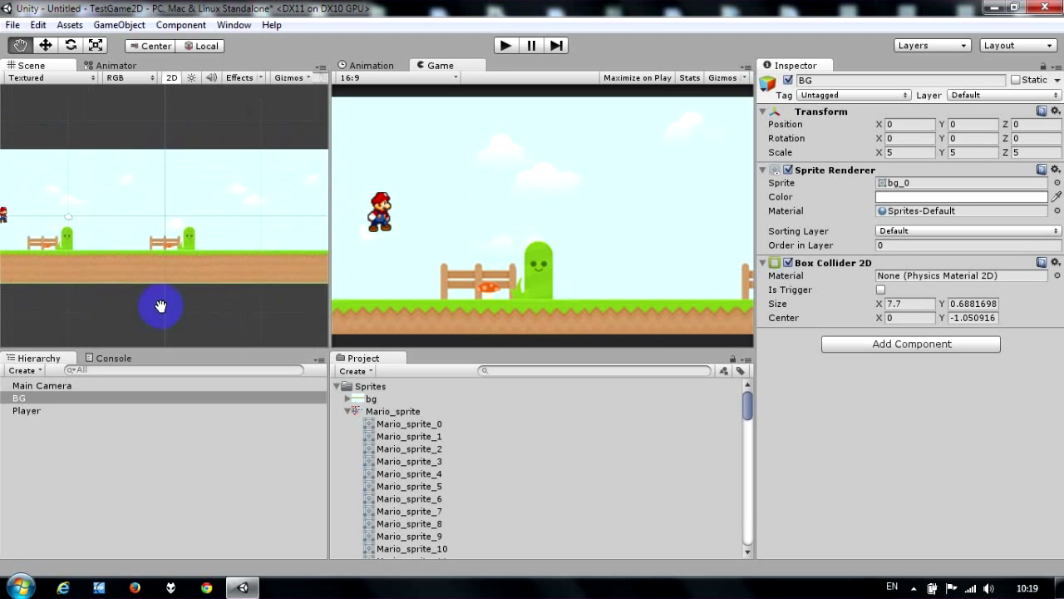
{"action": "scroll", "coordinate": [125, 313], "scroll_direction": "up", "scroll_amount": 1}
{"action": "scroll", "coordinate": [184, 283], "scroll_direction": "up", "scroll_amount": 3}
{"action": "scroll", "coordinate": [184, 282], "scroll_direction": "up", "scroll_amount": 2}
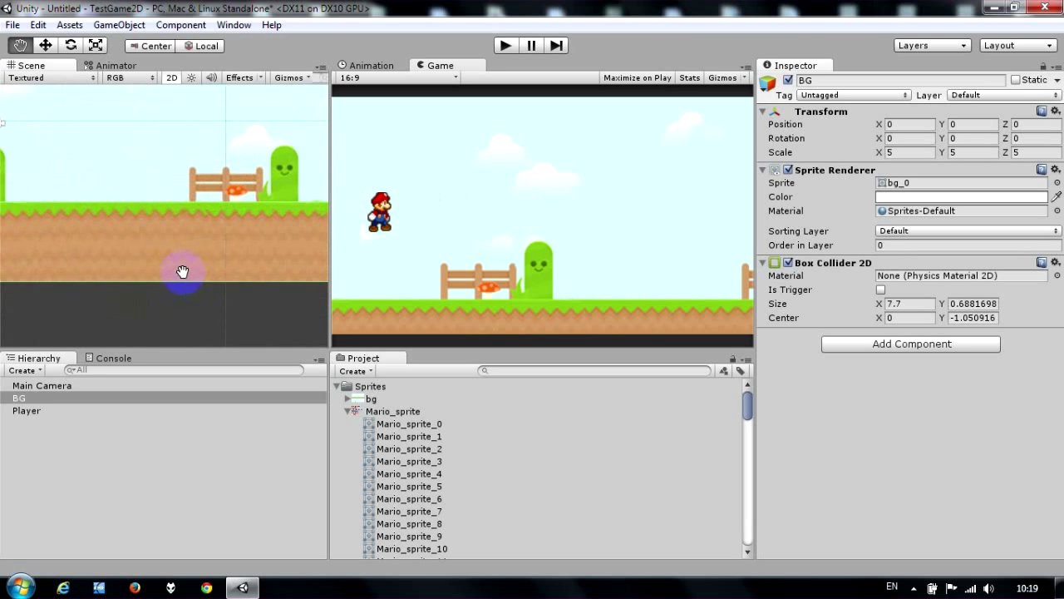
{"action": "scroll", "coordinate": [178, 273], "scroll_direction": "up", "scroll_amount": 1}
{"action": "scroll", "coordinate": [178, 274], "scroll_direction": "up", "scroll_amount": 1}
{"action": "scroll", "coordinate": [176, 270], "scroll_direction": "down", "scroll_amount": 1}
{"action": "scroll", "coordinate": [171, 269], "scroll_direction": "down", "scroll_amount": 1}
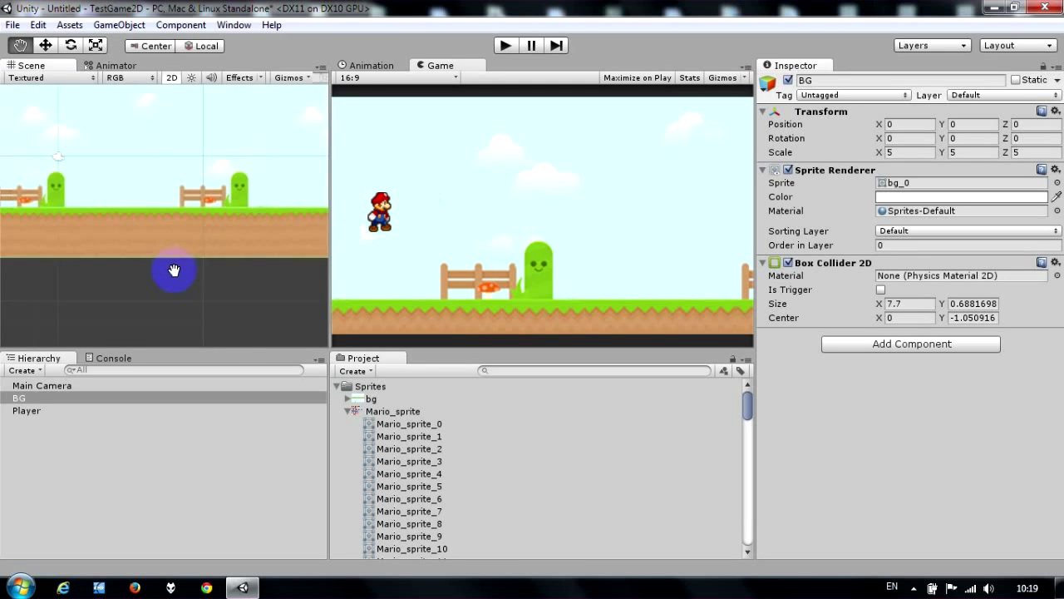
{"action": "scroll", "coordinate": [171, 271], "scroll_direction": "up", "scroll_amount": 1}
{"action": "scroll", "coordinate": [171, 263], "scroll_direction": "up", "scroll_amount": 1}
{"action": "scroll", "coordinate": [165, 242], "scroll_direction": "up", "scroll_amount": 2}
{"action": "scroll", "coordinate": [154, 214], "scroll_direction": "down", "scroll_amount": 2}
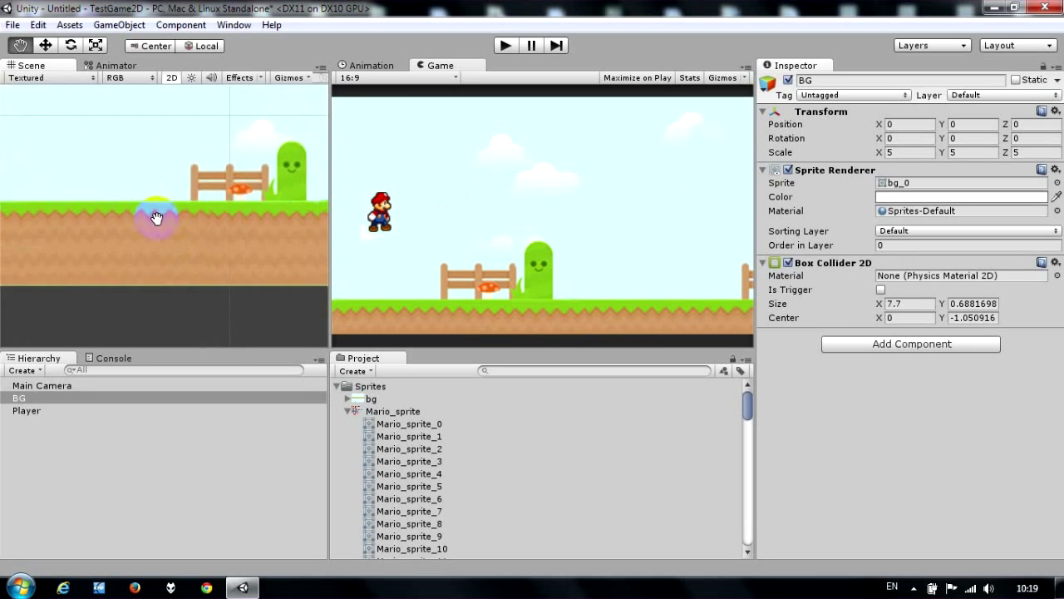
{"action": "scroll", "coordinate": [174, 218], "scroll_direction": "down", "scroll_amount": 2}
{"action": "scroll", "coordinate": [190, 257], "scroll_direction": "down", "scroll_amount": 2}
{"action": "scroll", "coordinate": [189, 261], "scroll_direction": "down", "scroll_amount": 1}
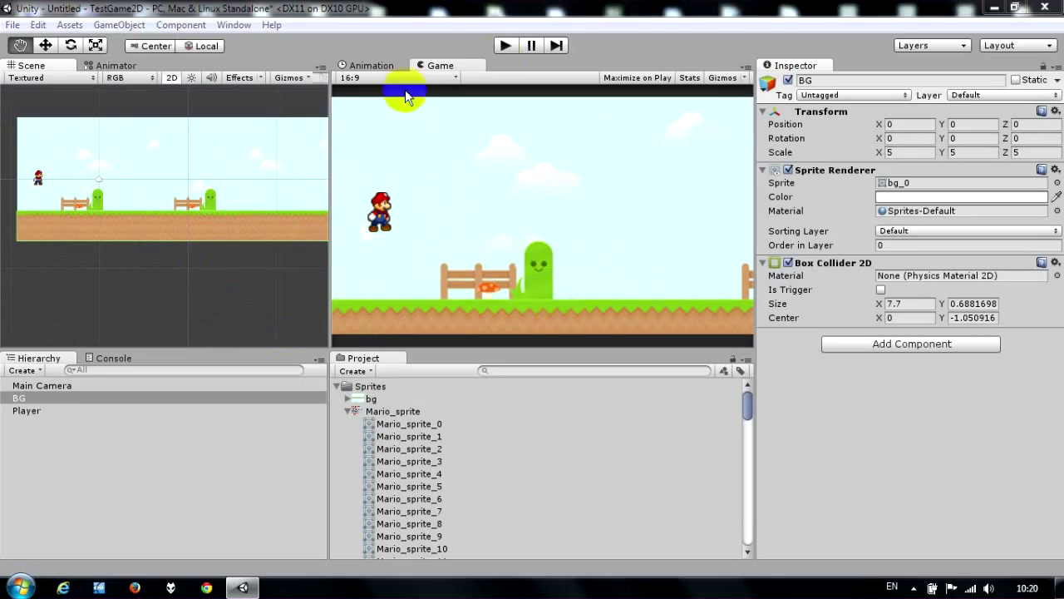
{"action": "left_click", "coordinate": [505, 45]}
{"action": "left_click", "coordinate": [503, 46]}
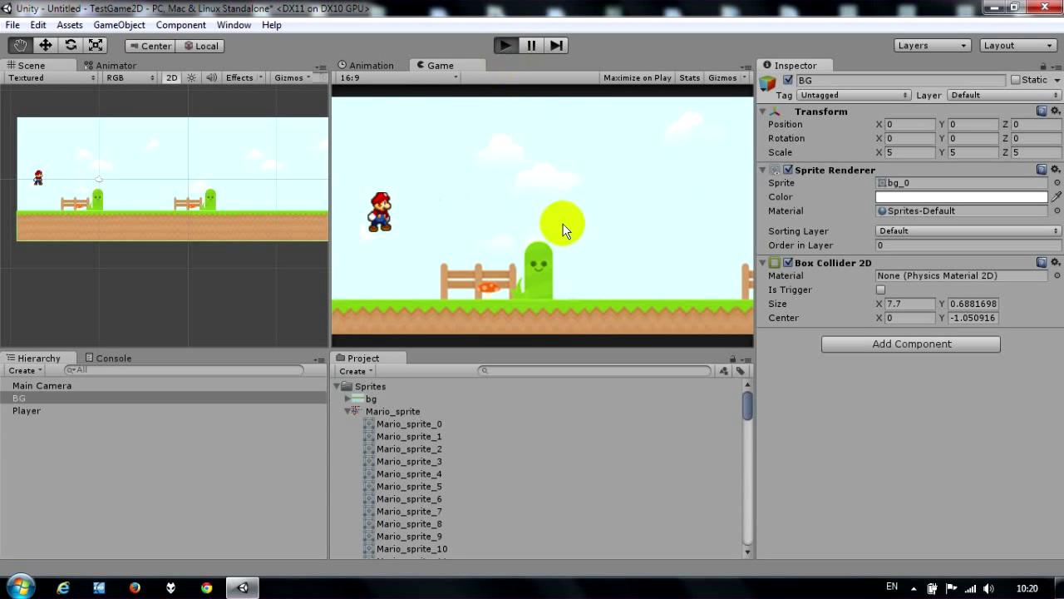
{"action": "key", "text": "ctrl+p"}
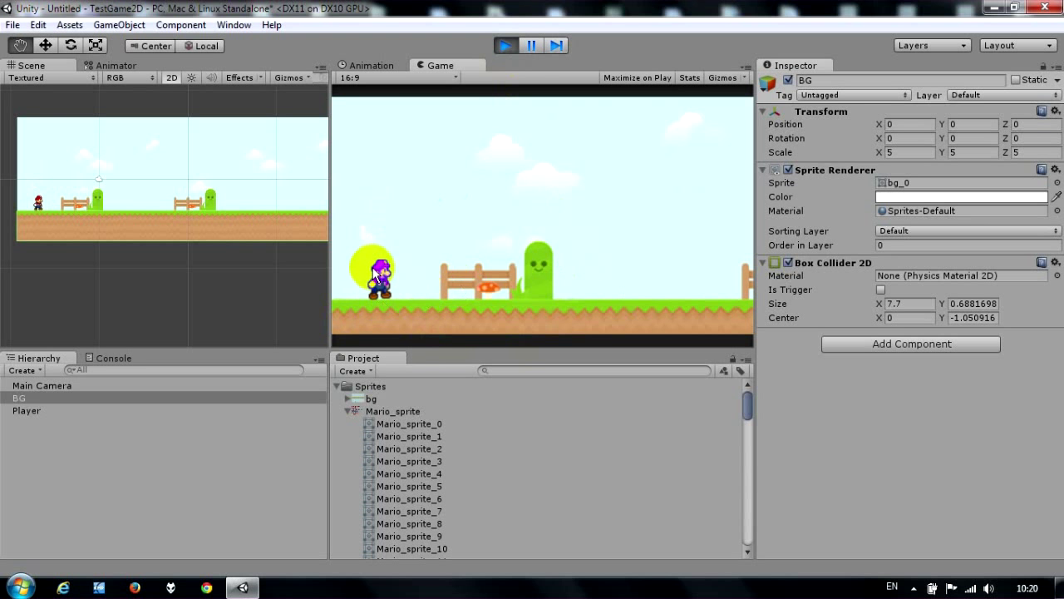
{"action": "left_click", "coordinate": [506, 46]}
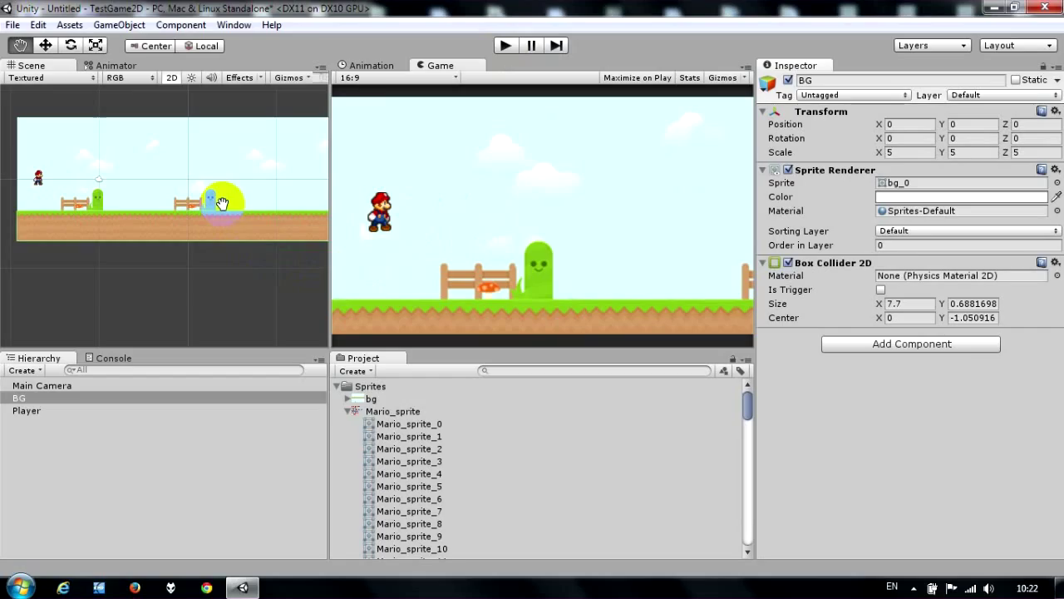
{"action": "left_click", "coordinate": [244, 267]}
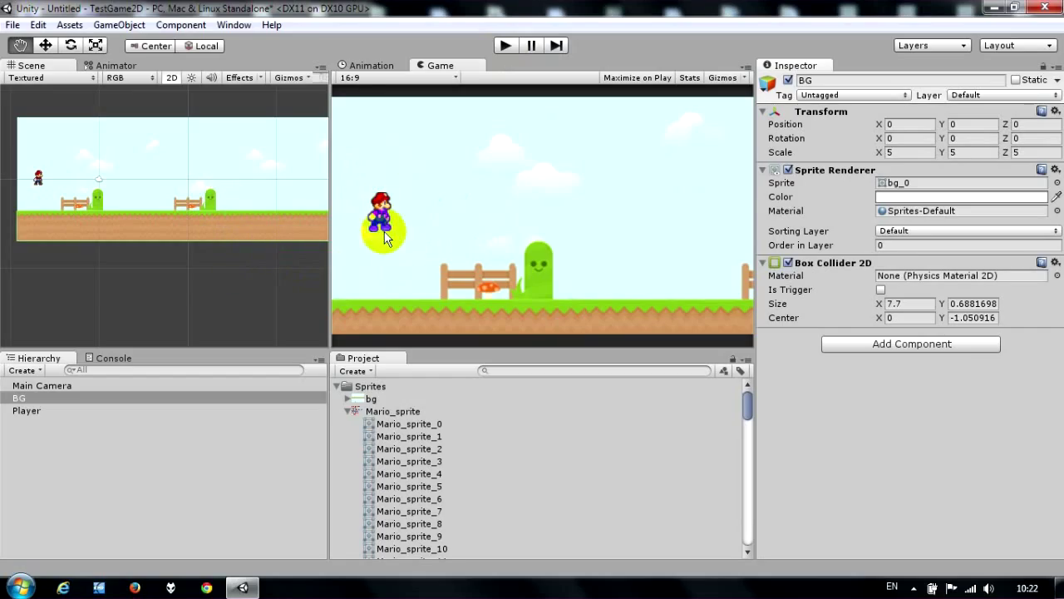
{"action": "left_click", "coordinate": [74, 228]}
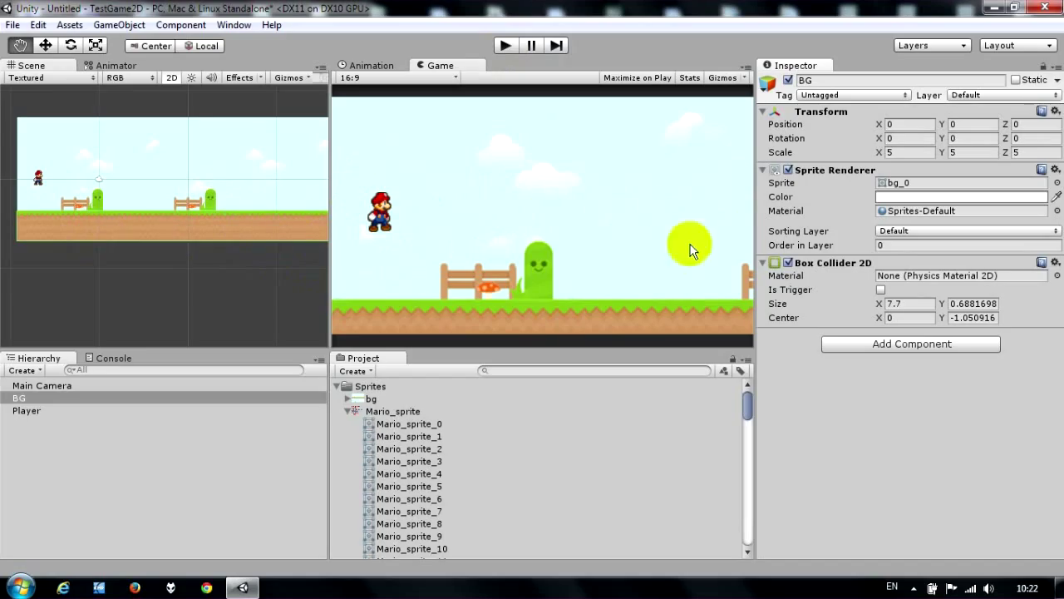
{"action": "left_click", "coordinate": [237, 305]}
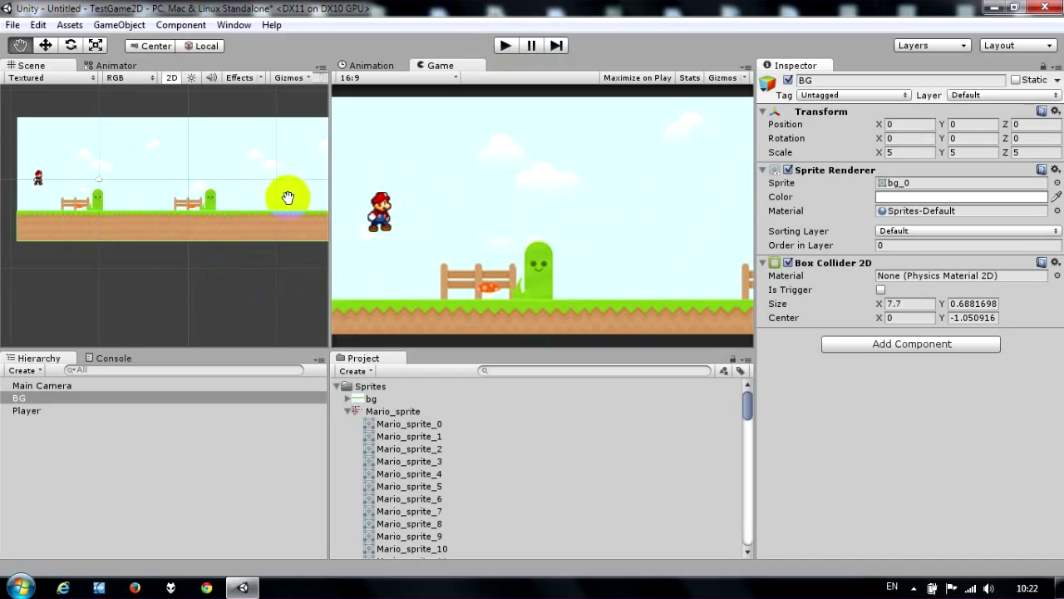
{"action": "scroll", "coordinate": [225, 275], "scroll_direction": "down", "scroll_amount": 2}
{"action": "scroll", "coordinate": [226, 275], "scroll_direction": "down", "scroll_amount": 1}
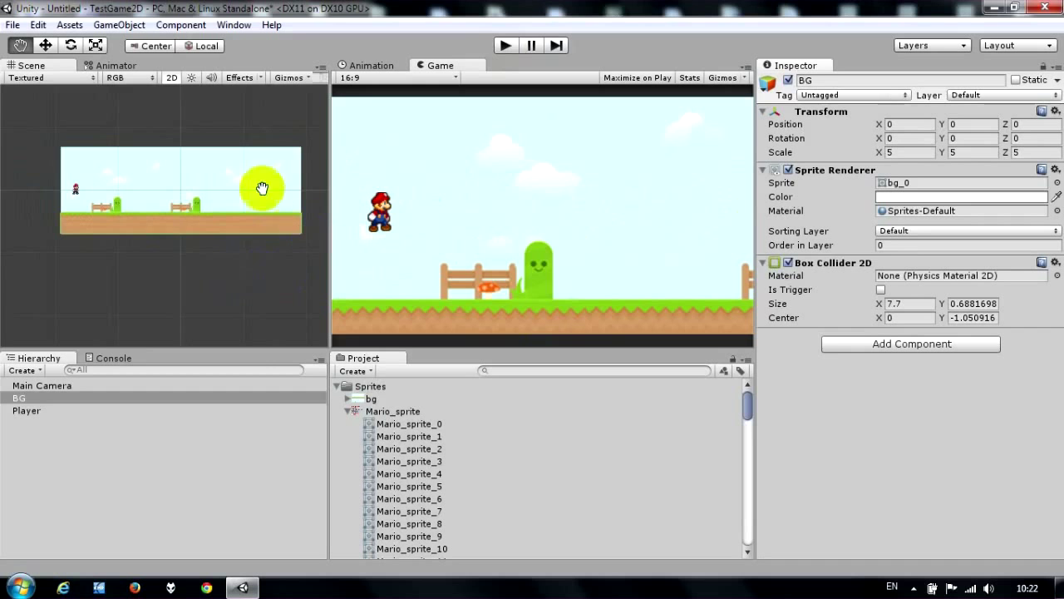
Collapse the Mario_sprite and bg sprite lists and select the Sprites folder.
{"action": "scroll", "coordinate": [225, 280], "scroll_direction": "up", "scroll_amount": 1}
{"action": "scroll", "coordinate": [233, 208], "scroll_direction": "up", "scroll_amount": 2}
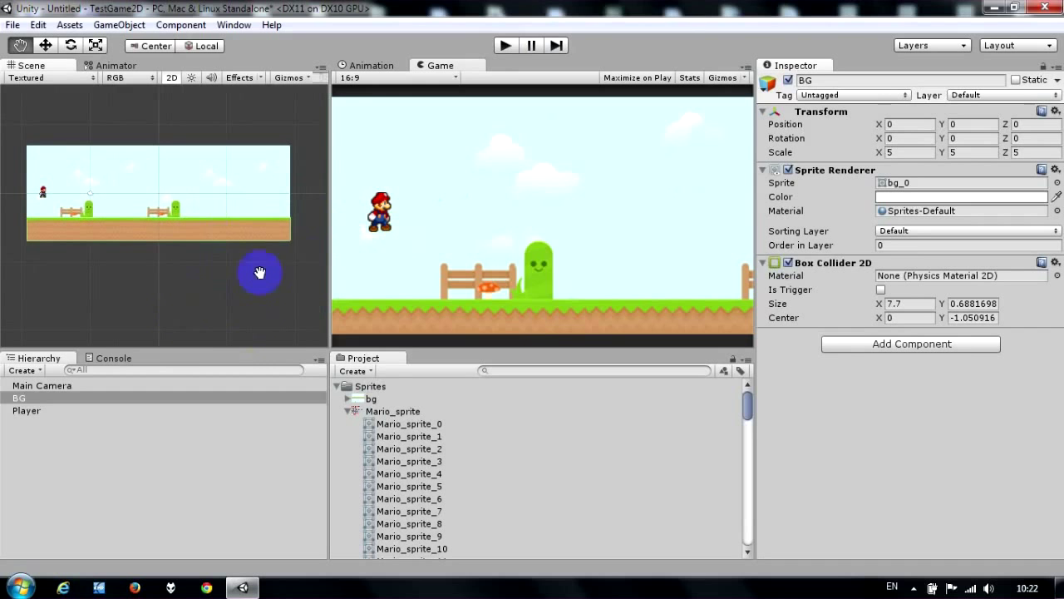
{"action": "left_click", "coordinate": [347, 411]}
{"action": "left_click", "coordinate": [348, 399]}
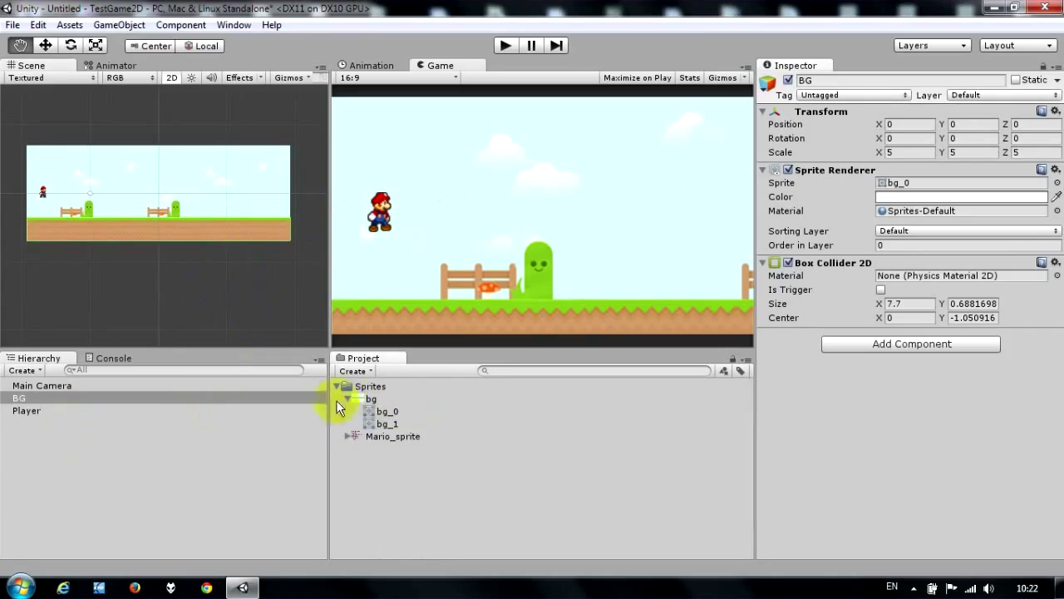
{"action": "left_click", "coordinate": [349, 400]}
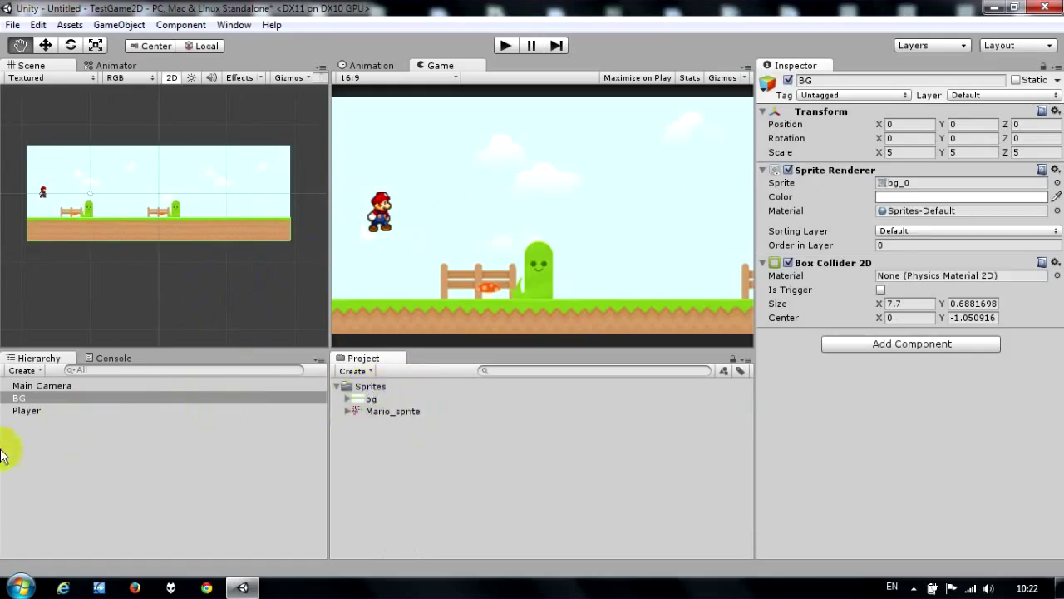
{"action": "left_click", "coordinate": [389, 388]}
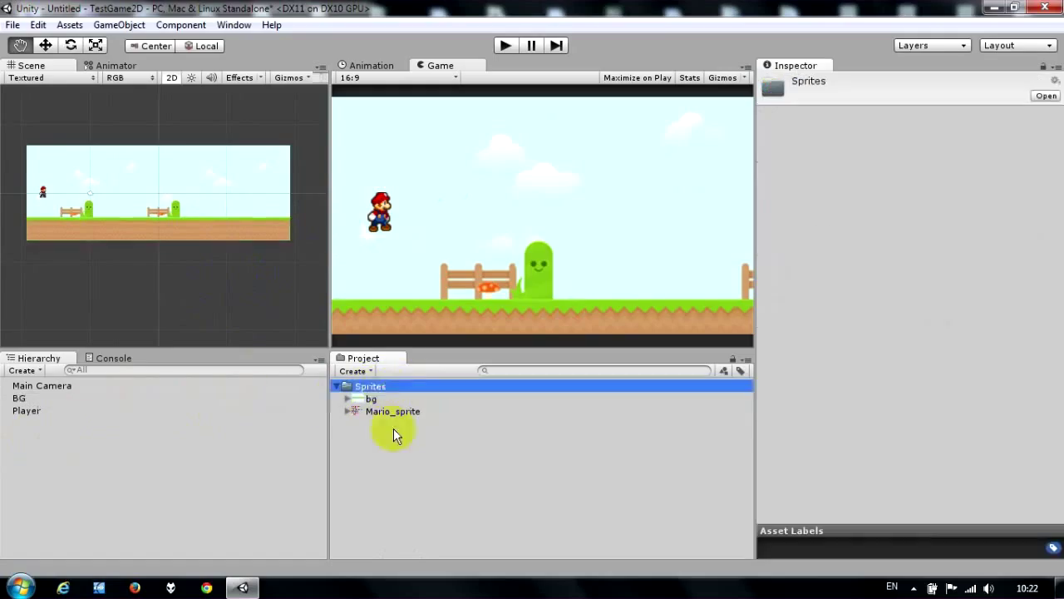
Import bg2.png into the Sprites folder with Import New Asset.
{"action": "right_click", "coordinate": [369, 387]}
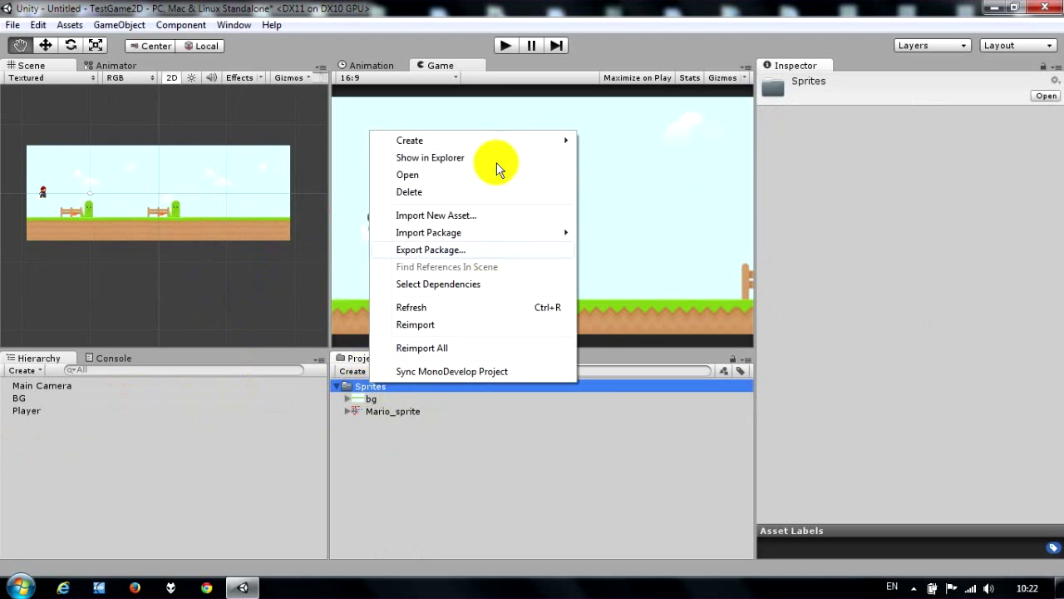
{"action": "left_click", "coordinate": [435, 215]}
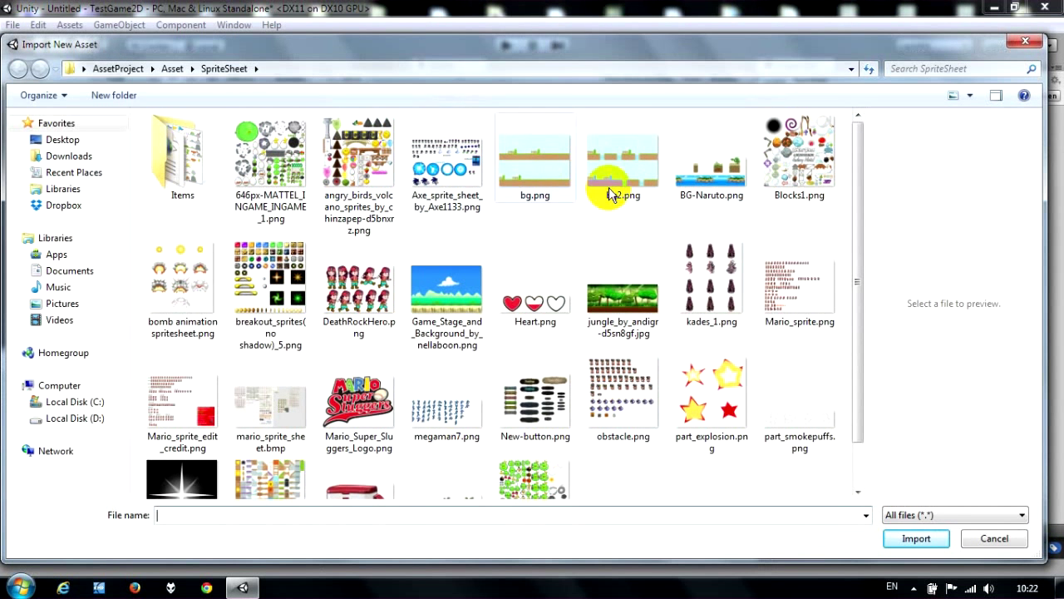
{"action": "left_click", "coordinate": [623, 170]}
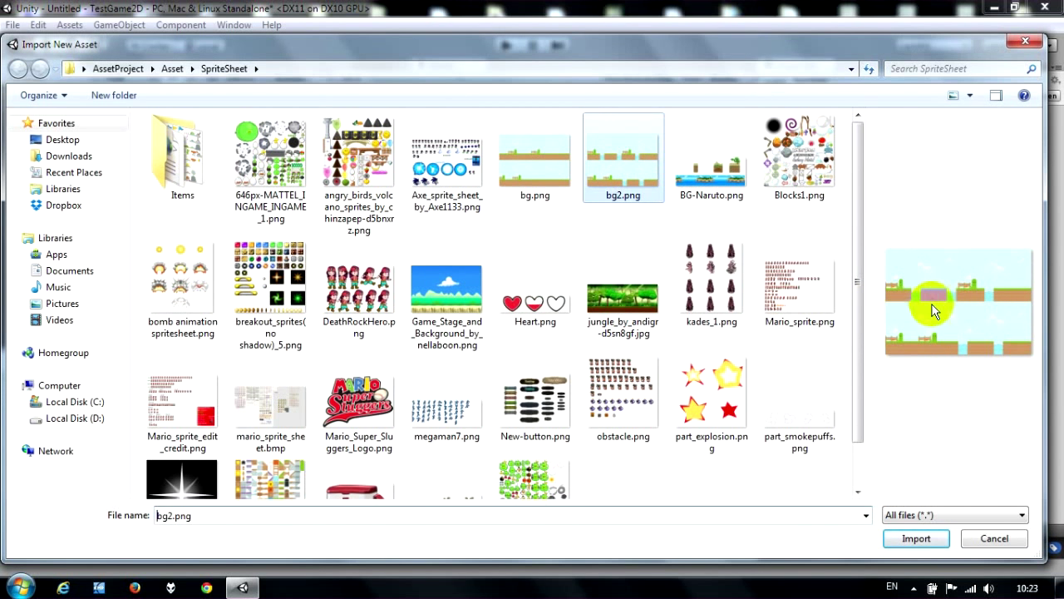
{"action": "left_click", "coordinate": [918, 538]}
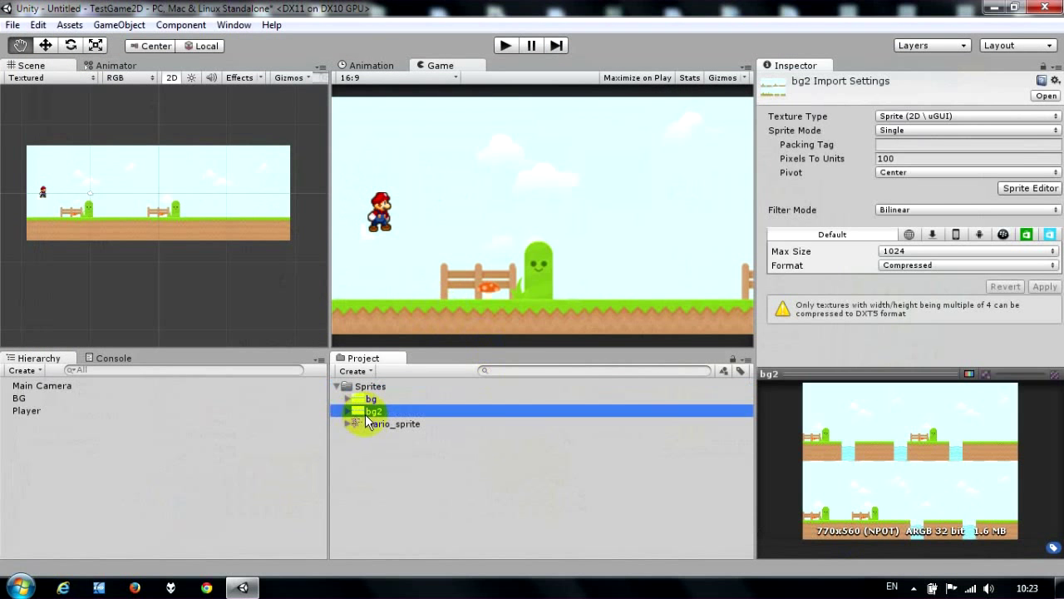
Set bg2's Sprite Mode to Multiple and texture format to Truecolor, then apply.
{"action": "left_click", "coordinate": [348, 410]}
{"action": "left_click", "coordinate": [348, 411]}
{"action": "left_click", "coordinate": [347, 411]}
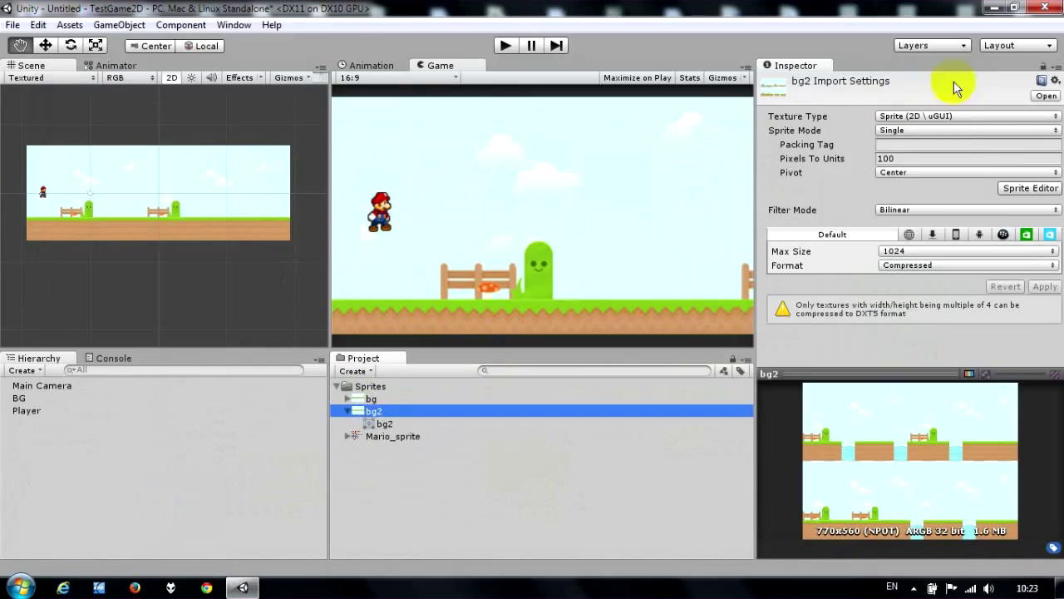
{"action": "left_click", "coordinate": [952, 130]}
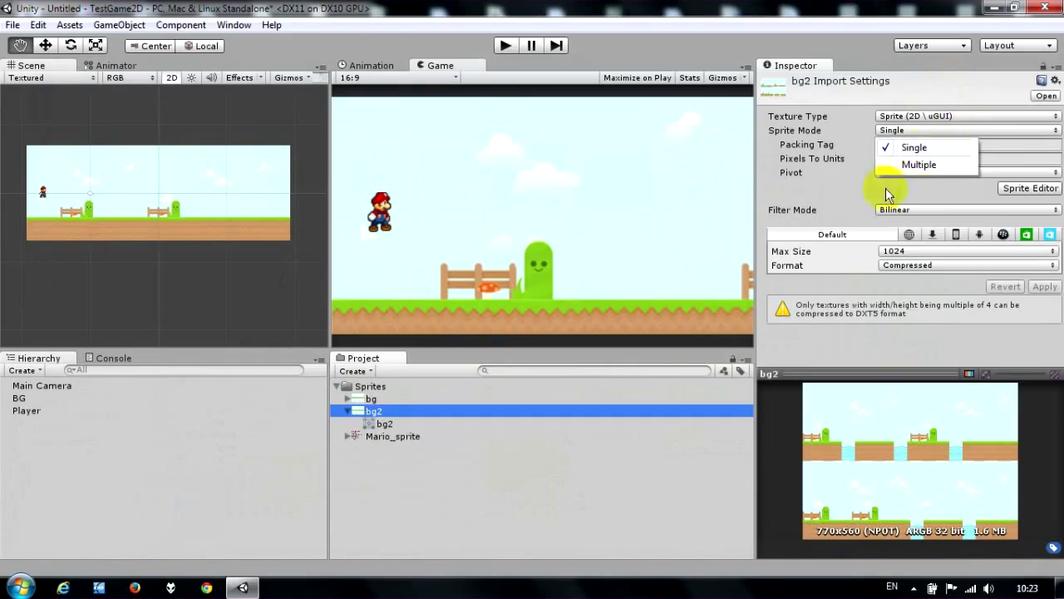
{"action": "left_click", "coordinate": [939, 166]}
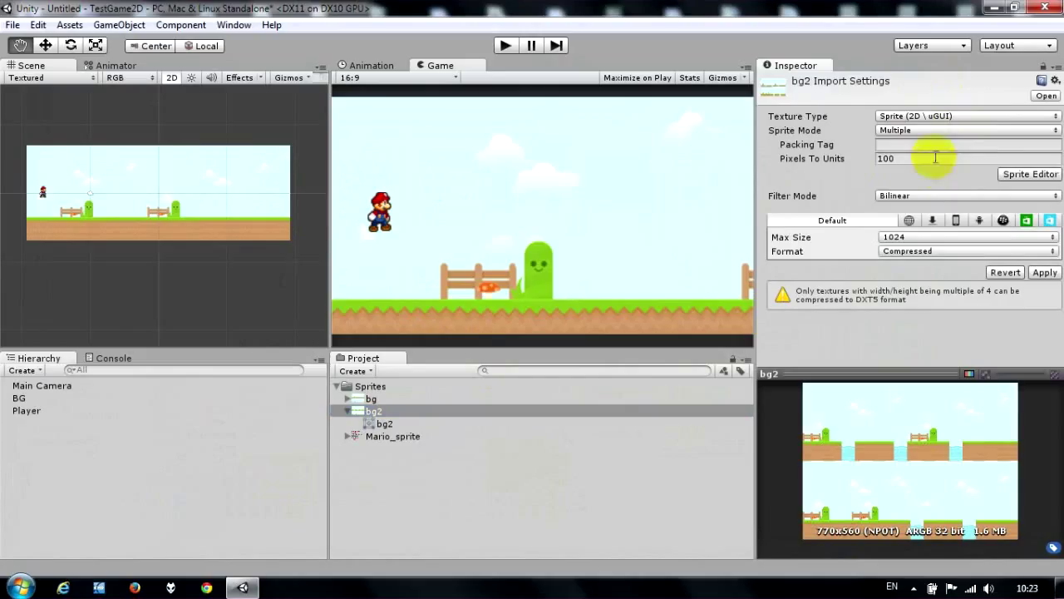
{"action": "left_click", "coordinate": [988, 247]}
{"action": "left_click", "coordinate": [943, 303]}
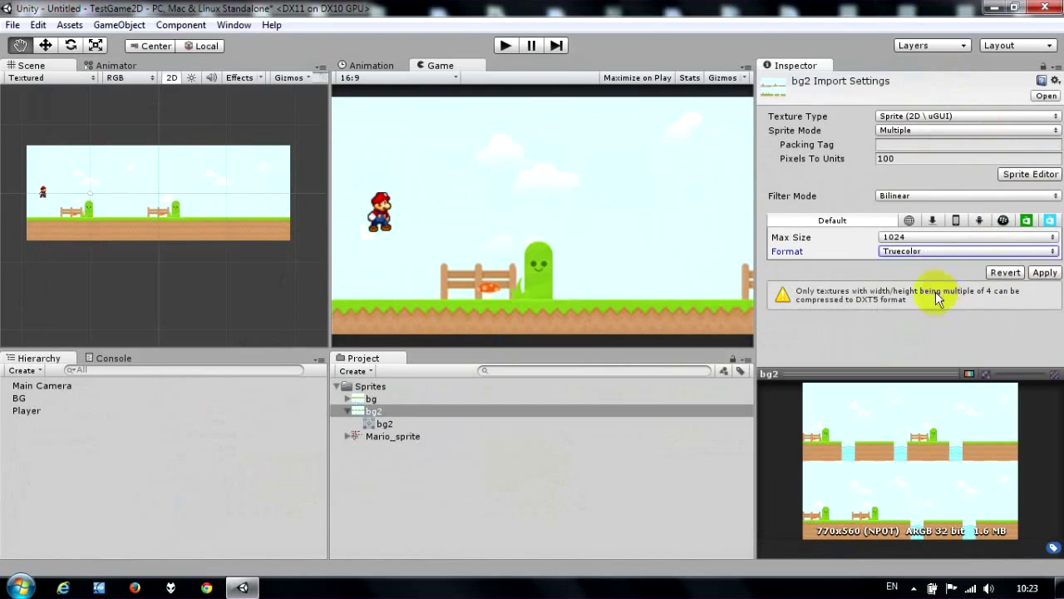
{"action": "left_click", "coordinate": [1045, 272]}
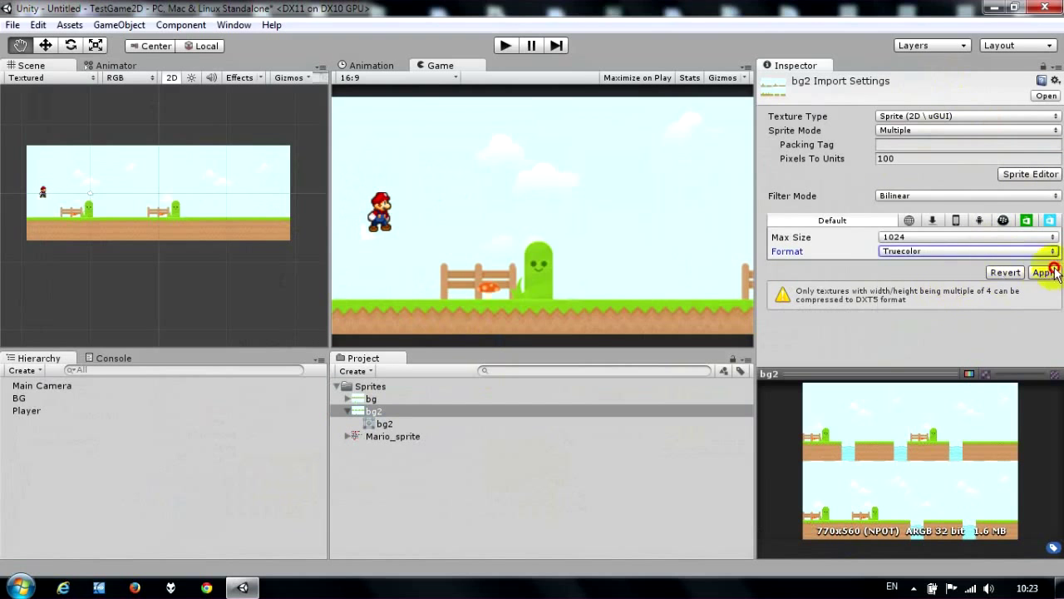
Automatically slice the bg2 sheet in the Sprite Editor and apply the slices.
{"action": "left_click", "coordinate": [1035, 174]}
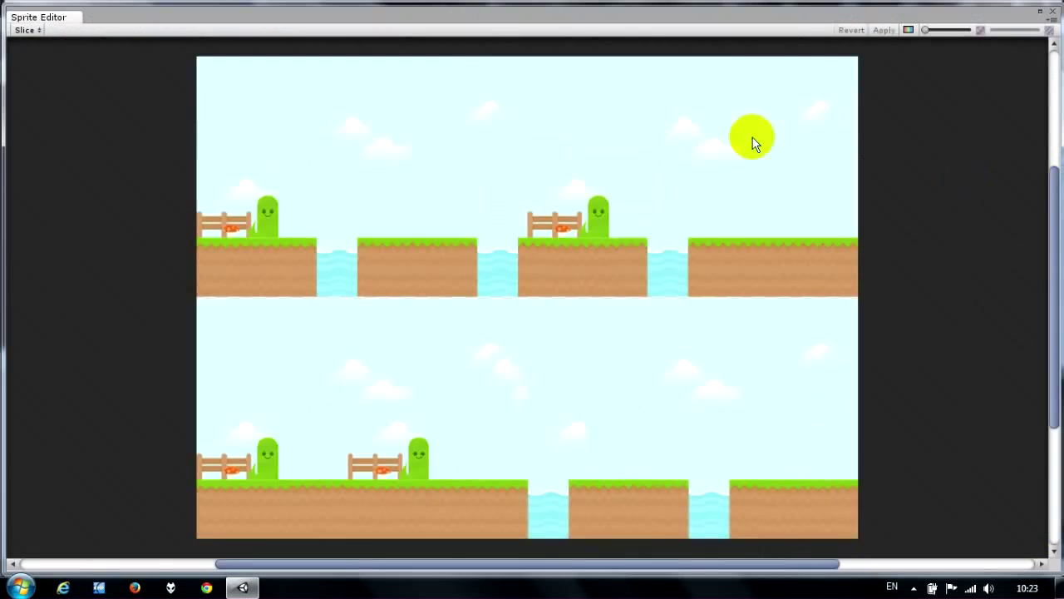
{"action": "left_click", "coordinate": [27, 31]}
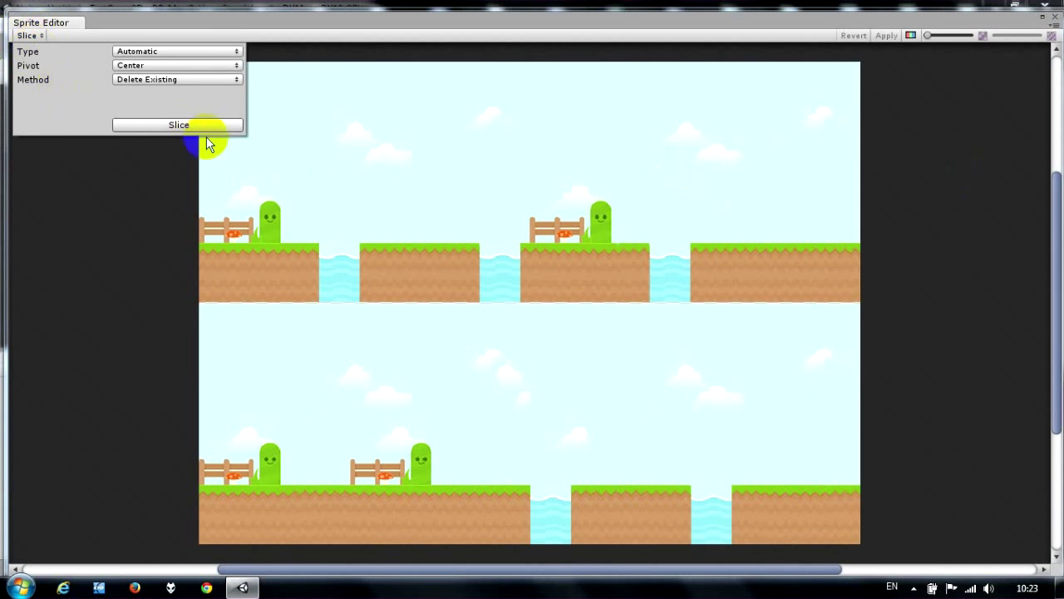
{"action": "left_click", "coordinate": [191, 124]}
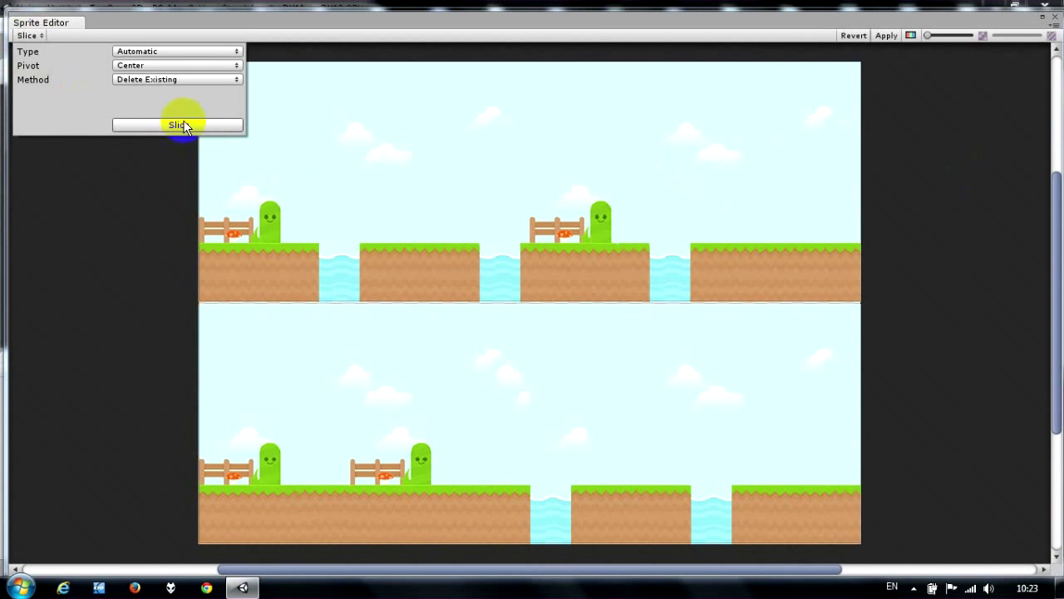
{"action": "left_click", "coordinate": [889, 36]}
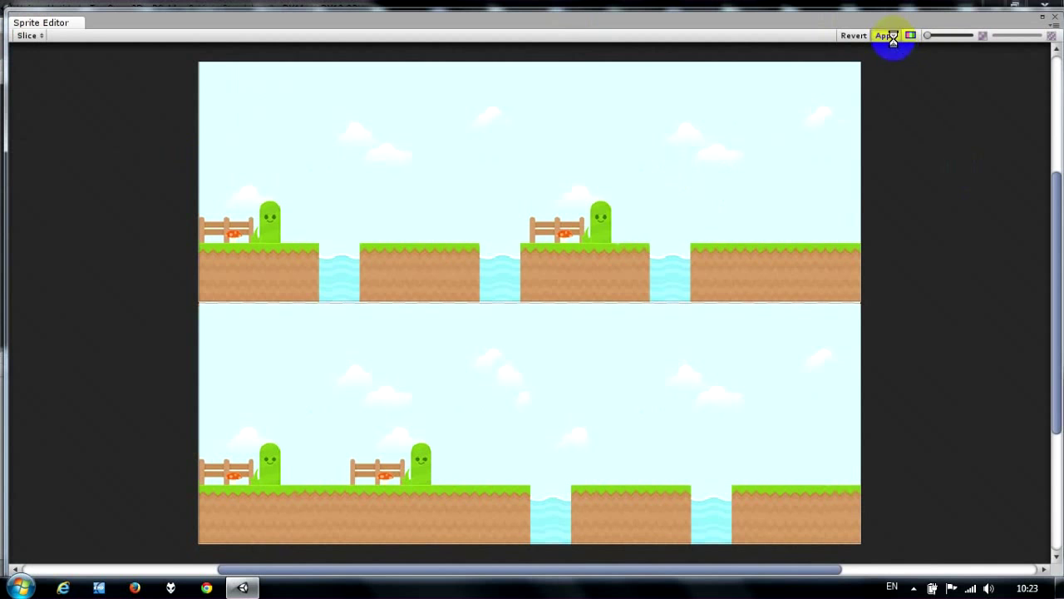
Close the Sprite Editor and preview the bg2_0 and bg2_1 slices, ending on bg2_0.
{"action": "left_click", "coordinate": [1055, 20]}
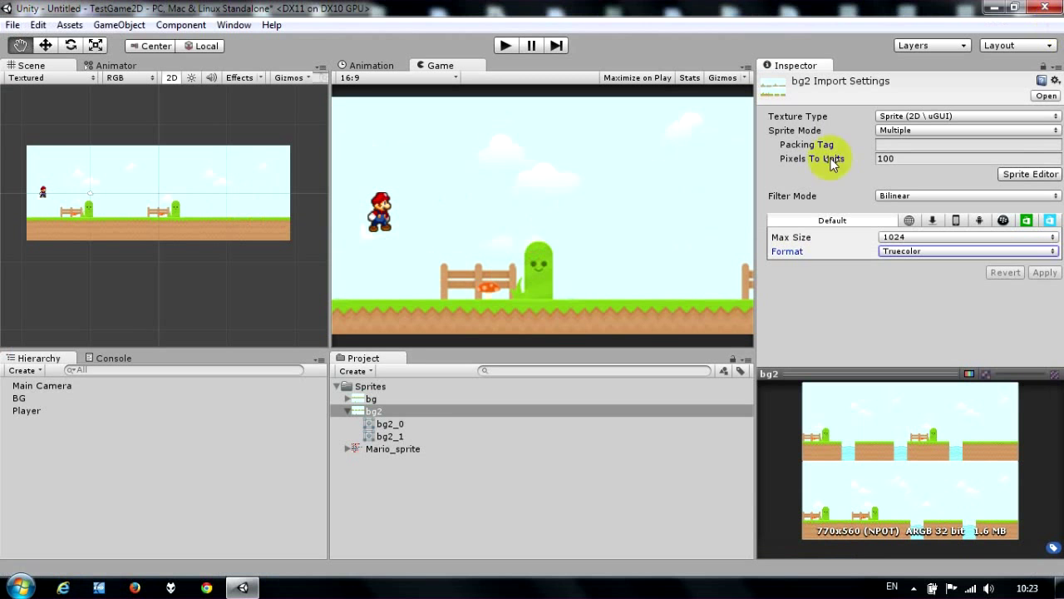
{"action": "left_click", "coordinate": [391, 424]}
{"action": "left_click", "coordinate": [394, 436]}
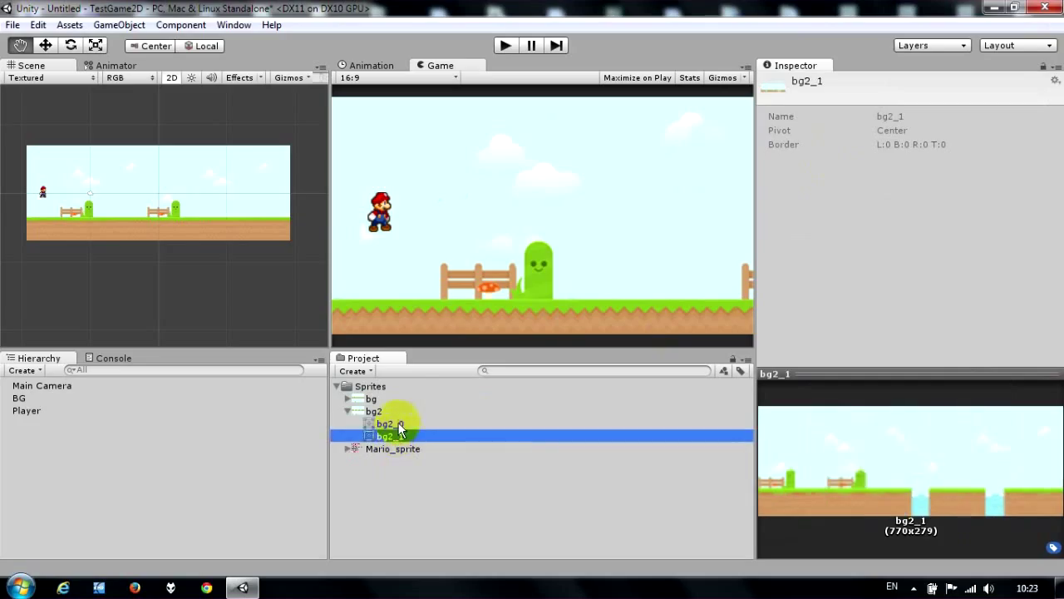
{"action": "left_click", "coordinate": [399, 424]}
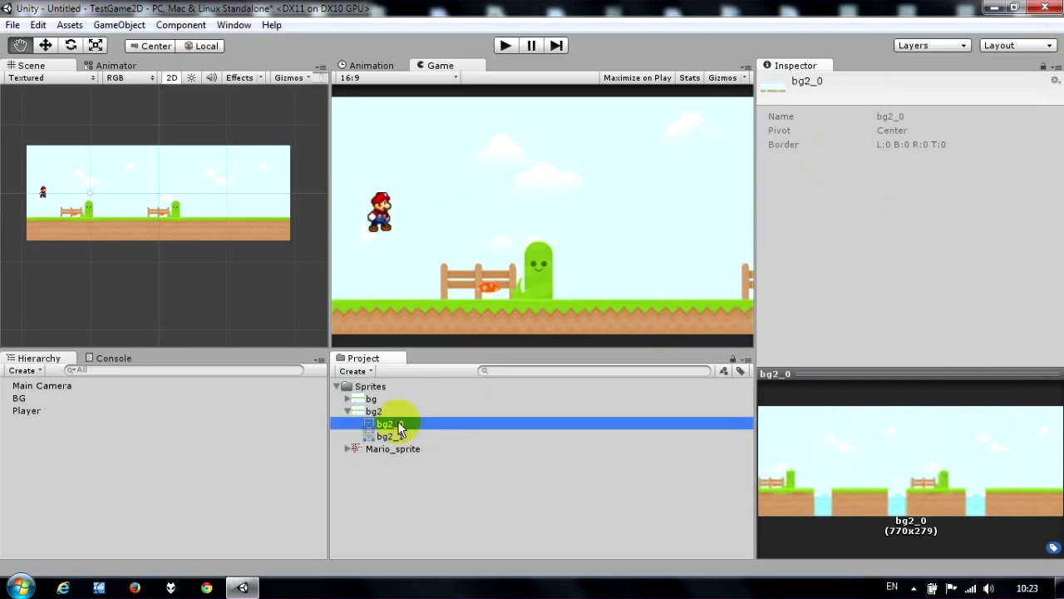
{"action": "left_click", "coordinate": [390, 435]}
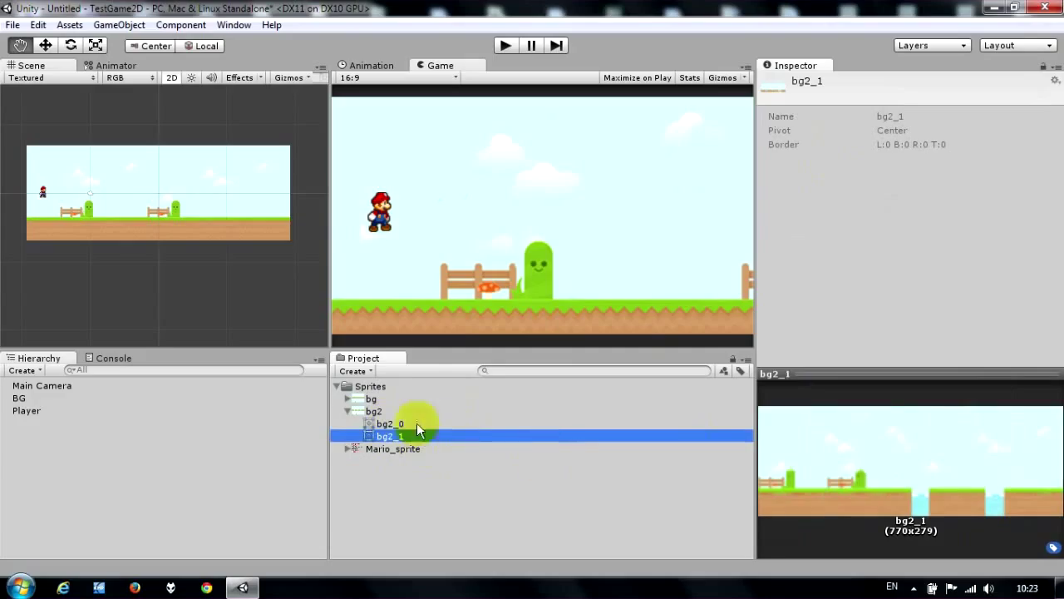
{"action": "left_click", "coordinate": [391, 423]}
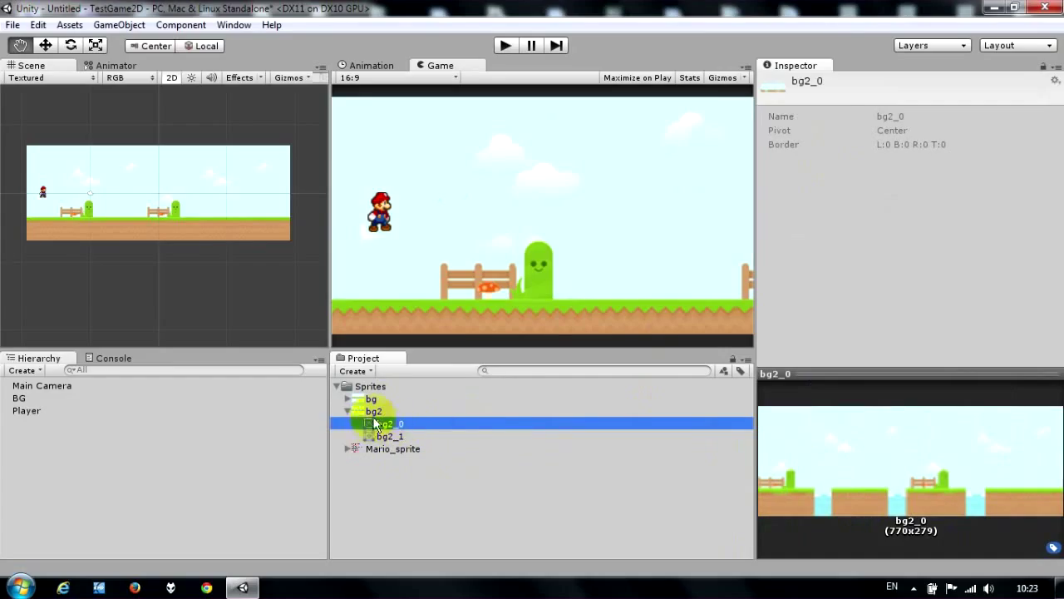
Drag the bg2_0 sprite into the Hierarchy and rename the new object BG2.
{"action": "mouse_move", "coordinate": [387, 427]}
{"action": "left_mouse_down"}
{"action": "mouse_move", "coordinate": [23, 459]}
{"action": "mouse_move", "coordinate": [24, 436]}
{"action": "left_mouse_up"}
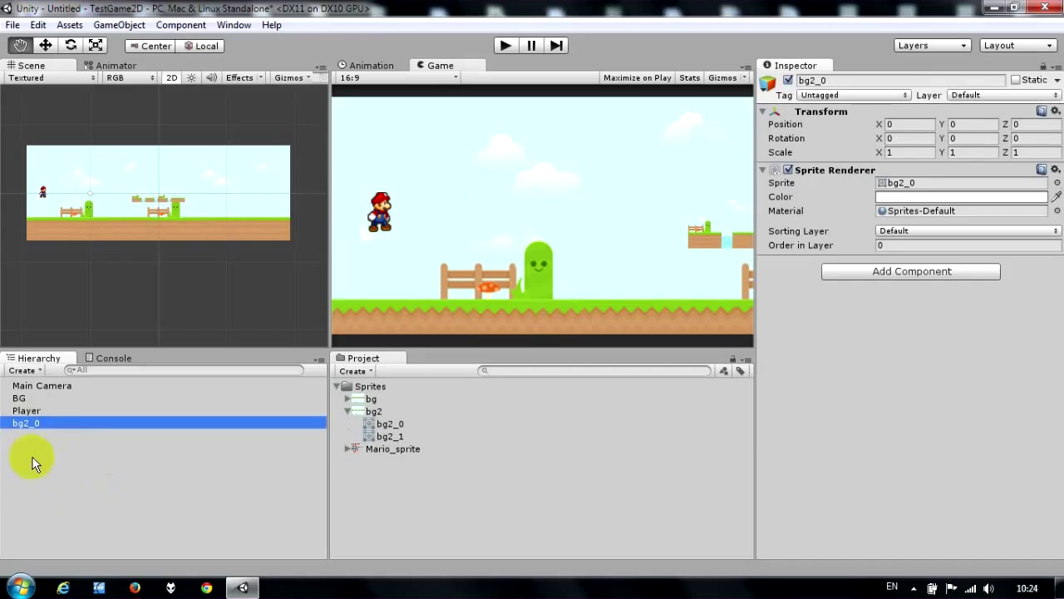
{"action": "key", "text": "F2"}
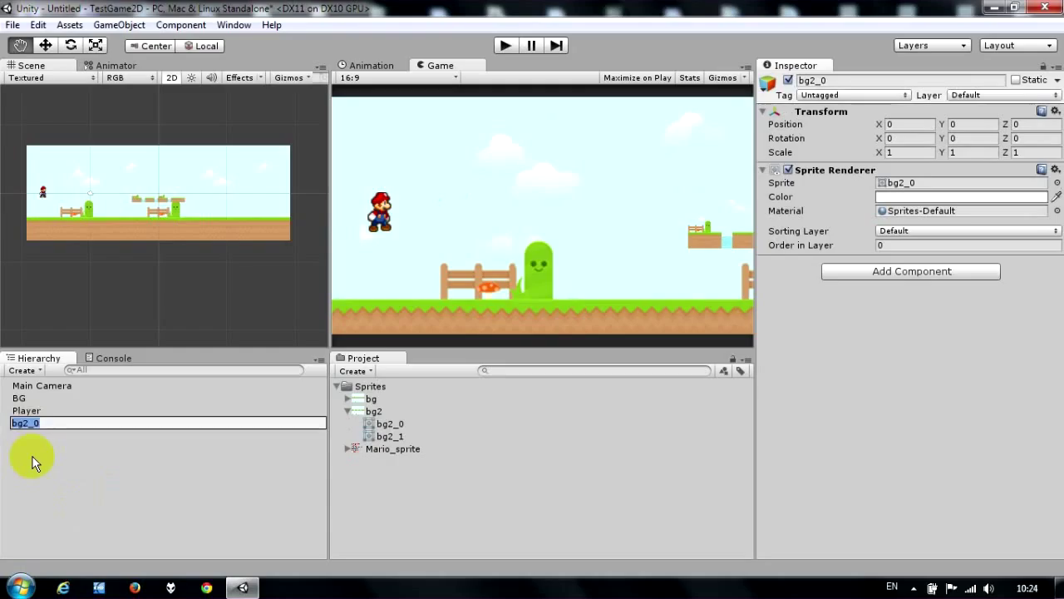
{"action": "type", "text": "BG2"}
{"action": "key", "text": "Return"}
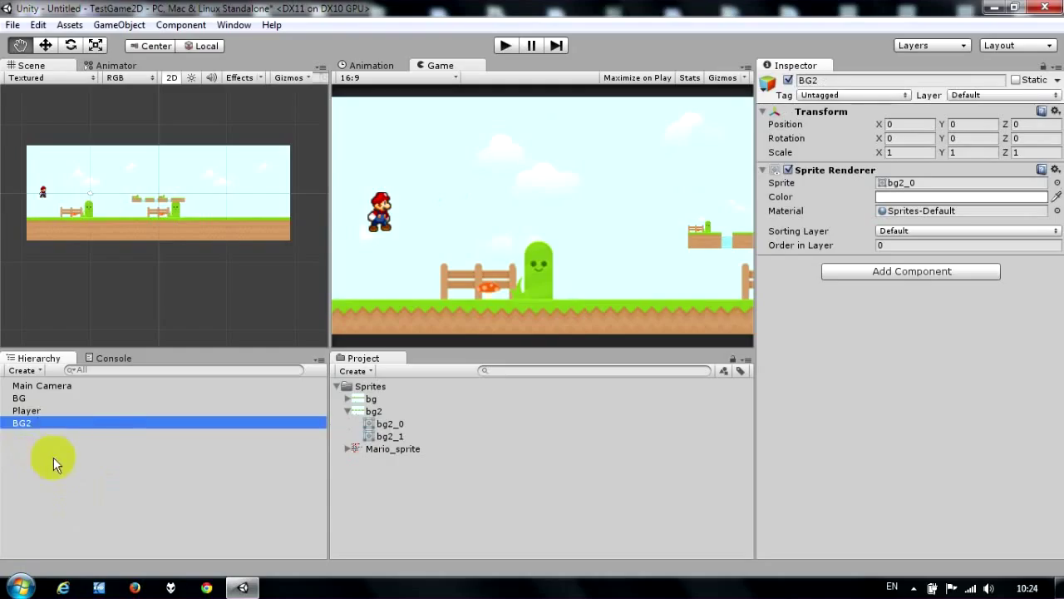
Set BG2's Transform scale to 5 on X, Y and Z.
{"action": "left_click", "coordinate": [889, 151]}
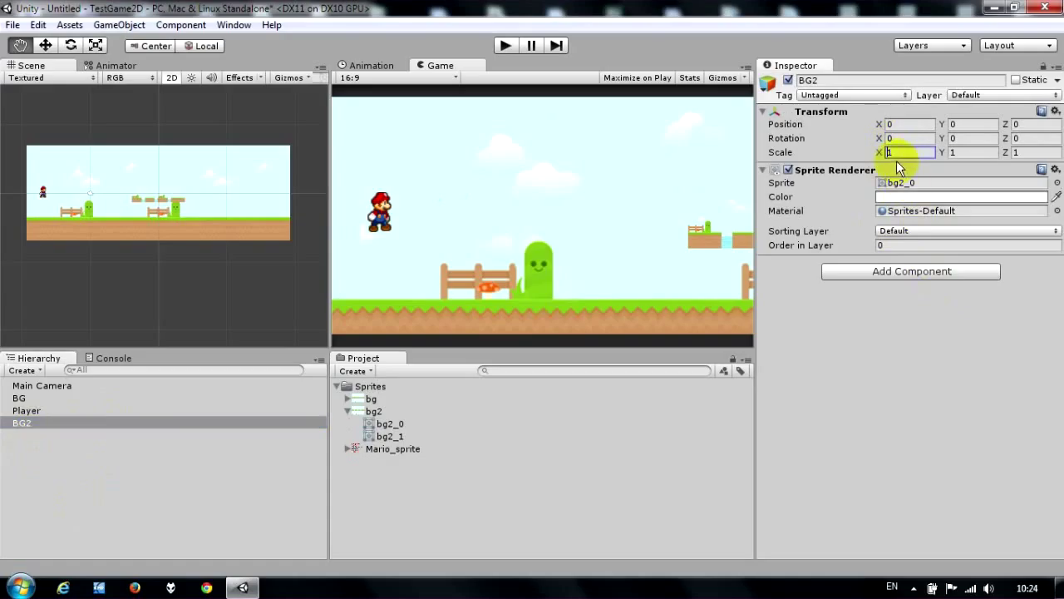
{"action": "key", "text": "BackSpace"}
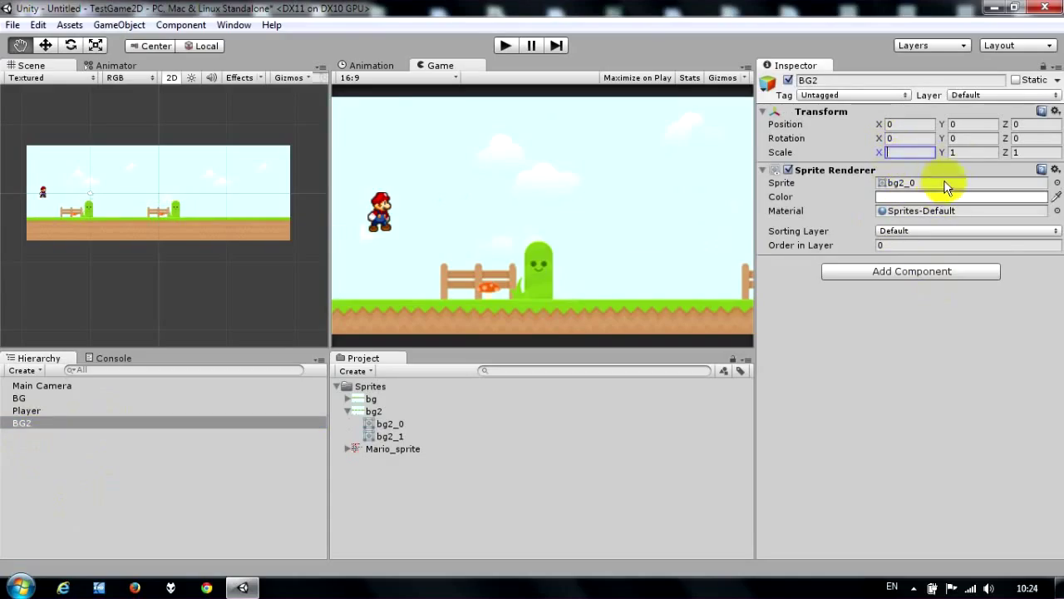
{"action": "type", "text": "5"}
{"action": "left_click", "coordinate": [965, 151]}
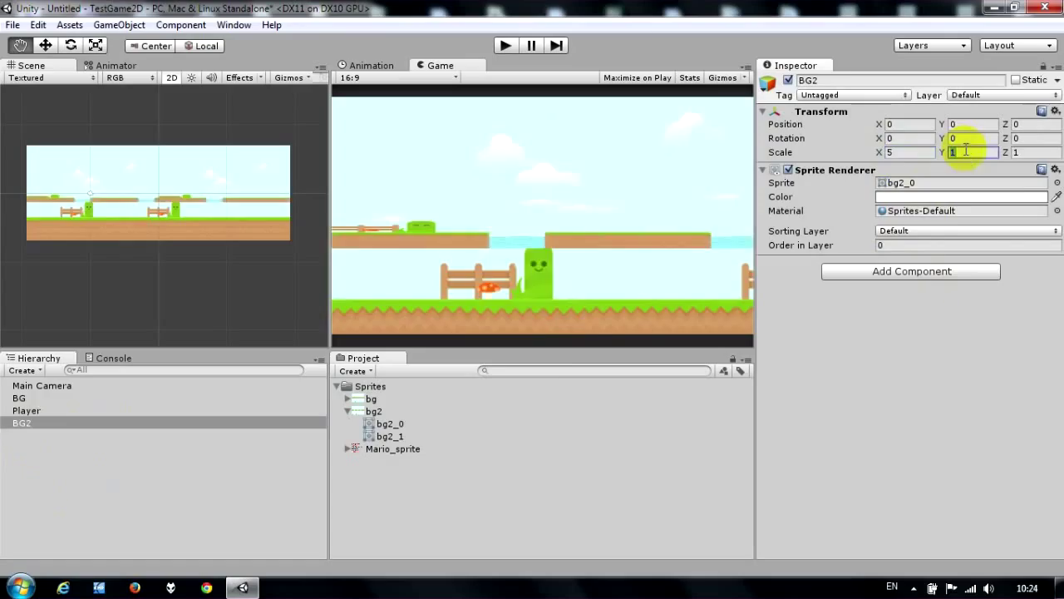
{"action": "type", "text": "5"}
{"action": "left_click", "coordinate": [1020, 152]}
{"action": "type", "text": "5"}
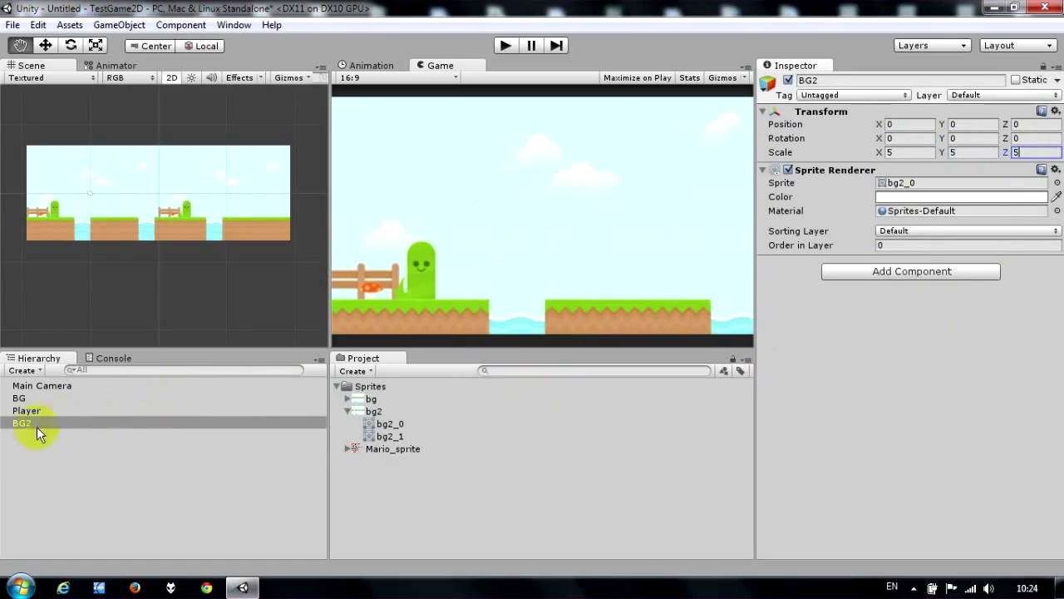
{"action": "left_click", "coordinate": [41, 400]}
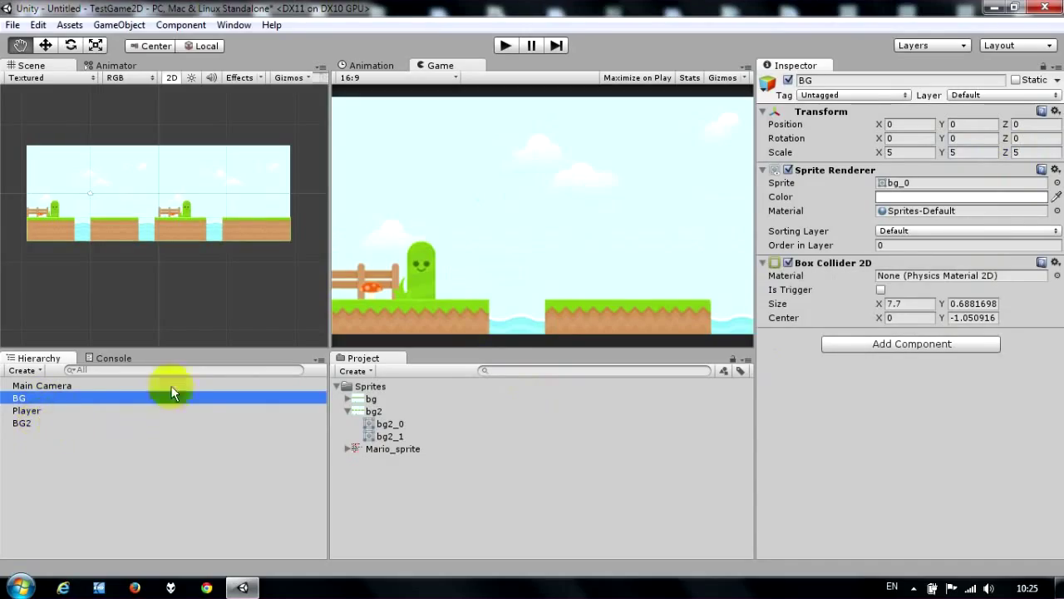
Compare BG and BG2, then set BG2's Sorting Layer to BG.
{"action": "left_click", "coordinate": [54, 423]}
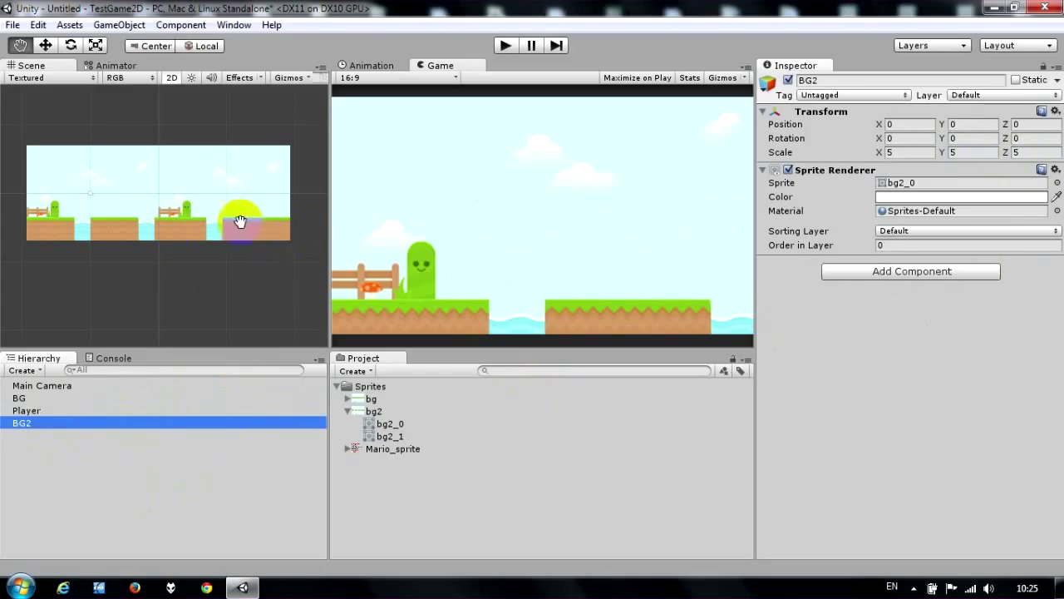
{"action": "left_click", "coordinate": [42, 399]}
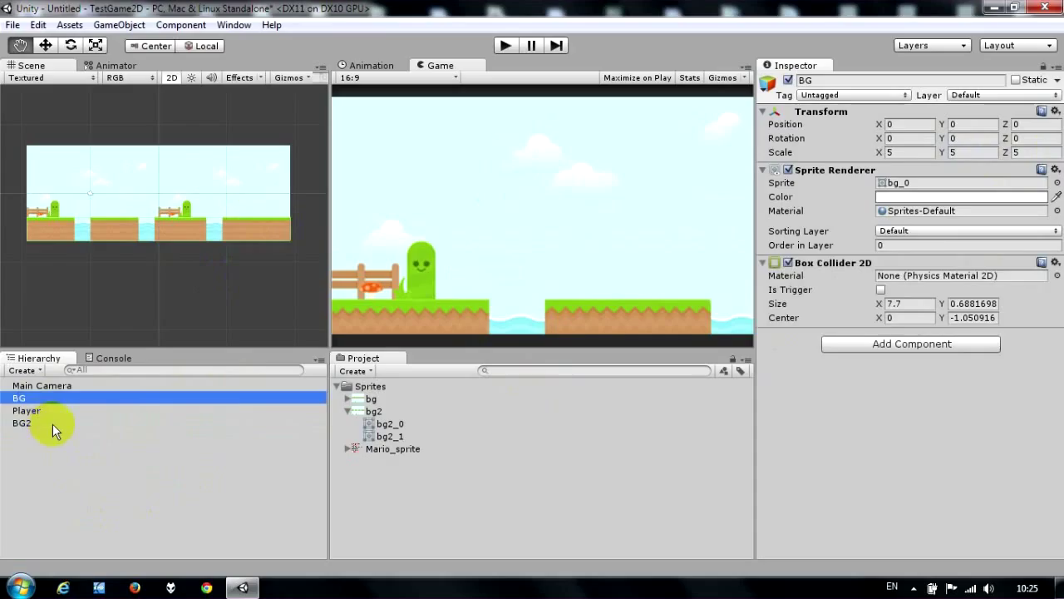
{"action": "left_click", "coordinate": [52, 423]}
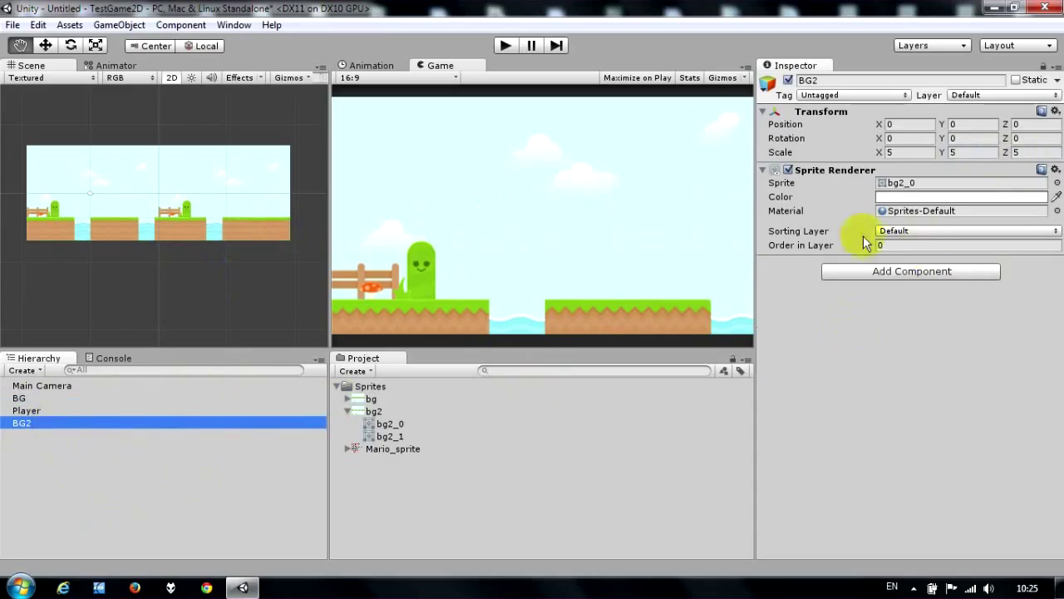
{"action": "left_click", "coordinate": [932, 233]}
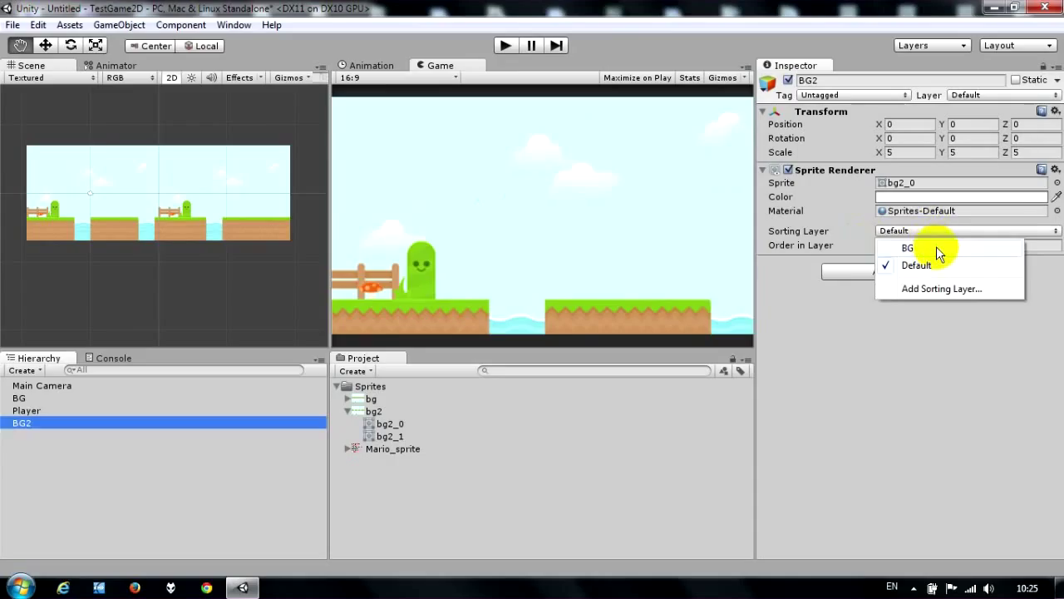
{"action": "left_click", "coordinate": [936, 248]}
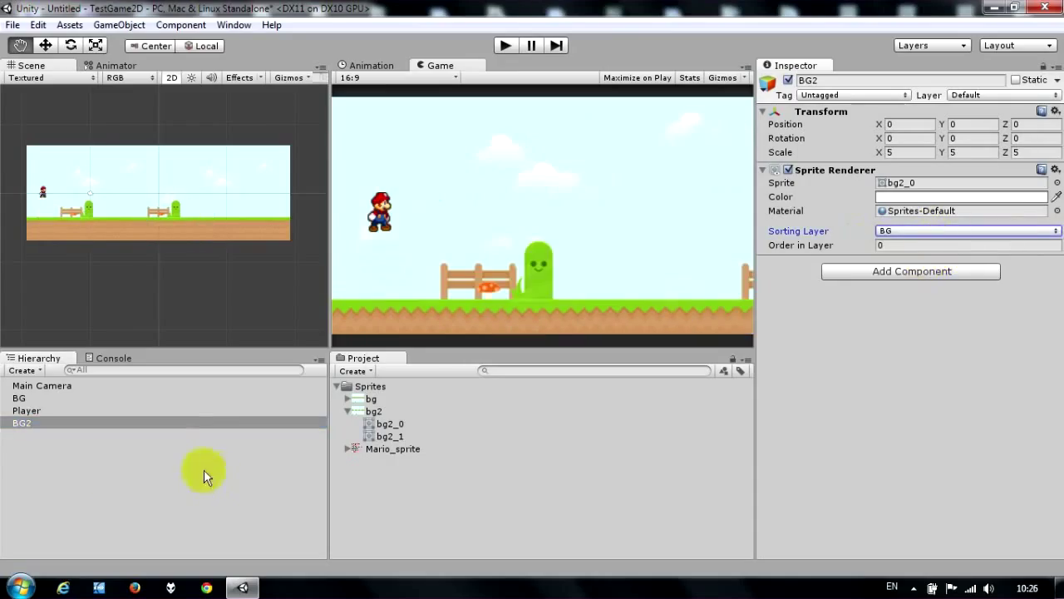
{"action": "left_click", "coordinate": [47, 400]}
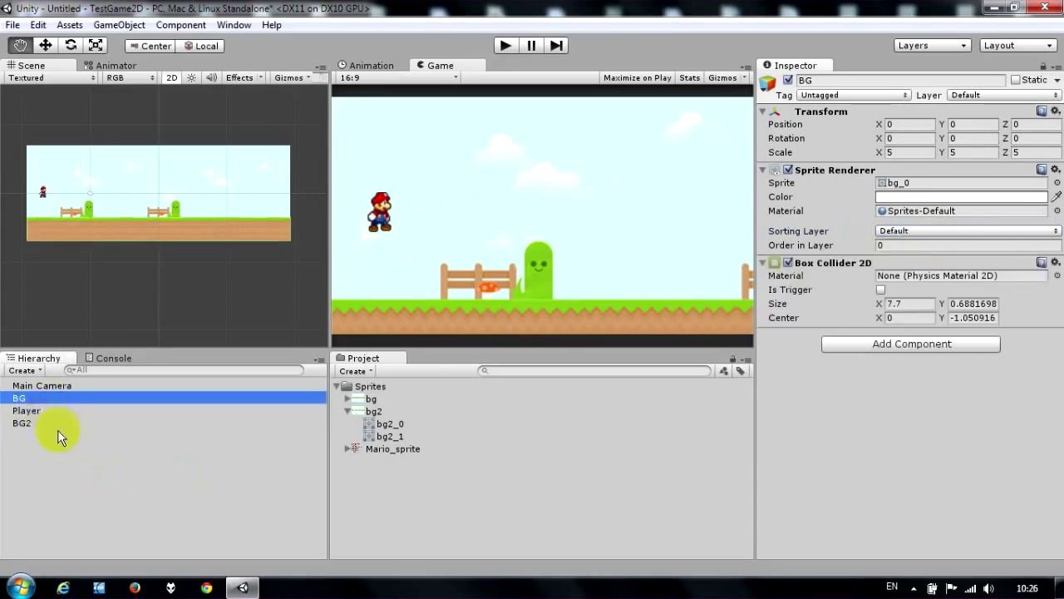
{"action": "left_click", "coordinate": [56, 426]}
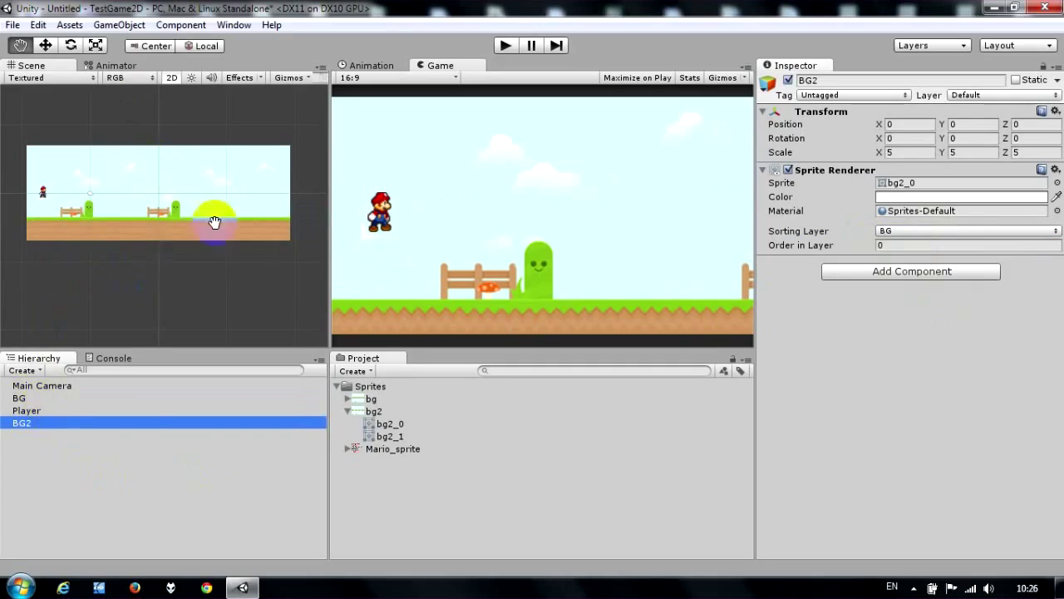
{"action": "left_click", "coordinate": [45, 399]}
{"action": "left_click", "coordinate": [49, 422]}
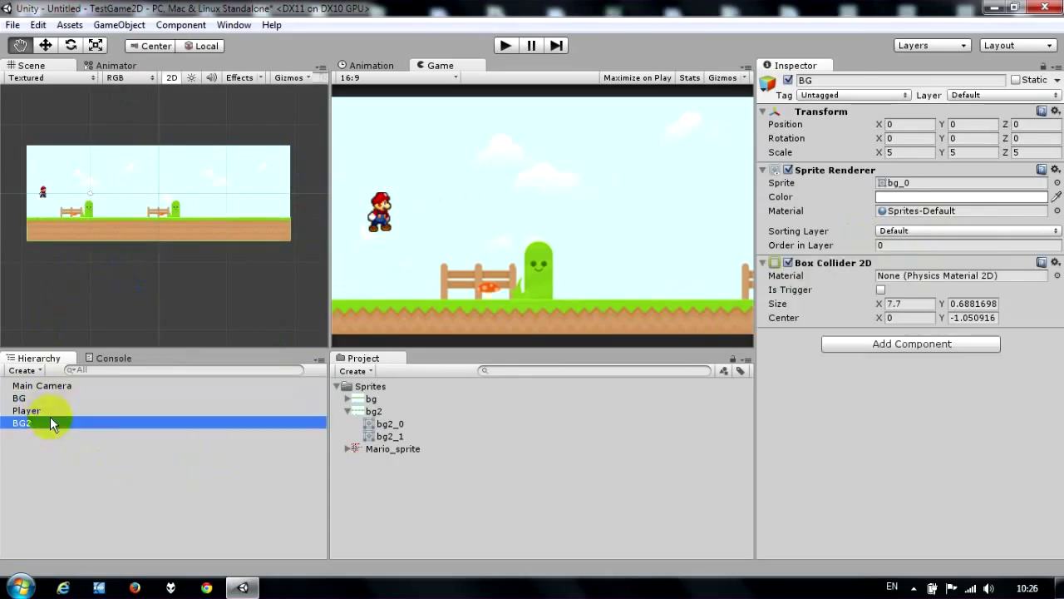
{"action": "left_click", "coordinate": [42, 398]}
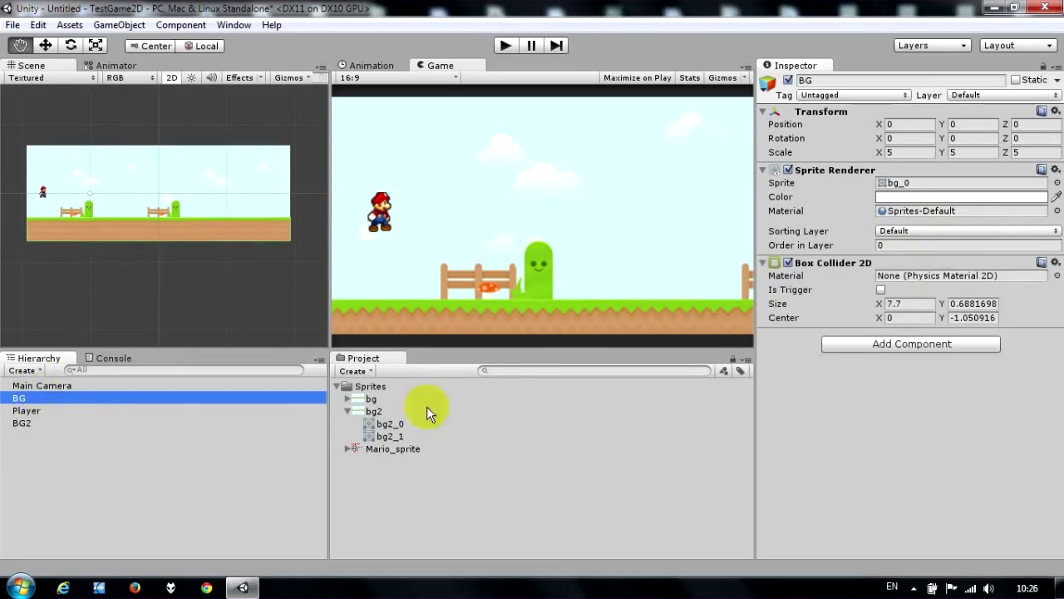
{"action": "left_click", "coordinate": [391, 413]}
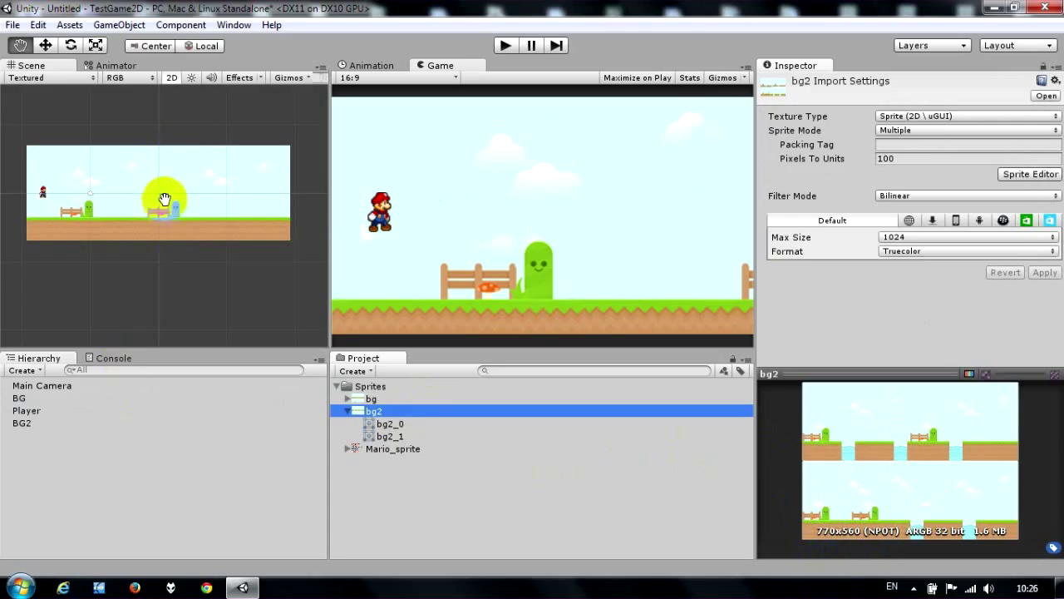
{"action": "left_click", "coordinate": [41, 398]}
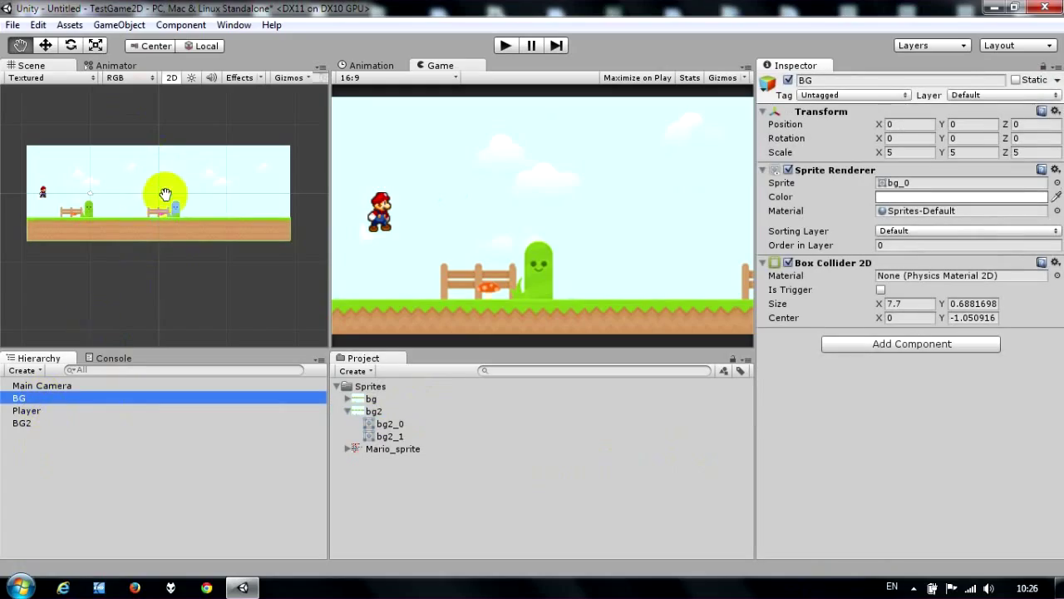
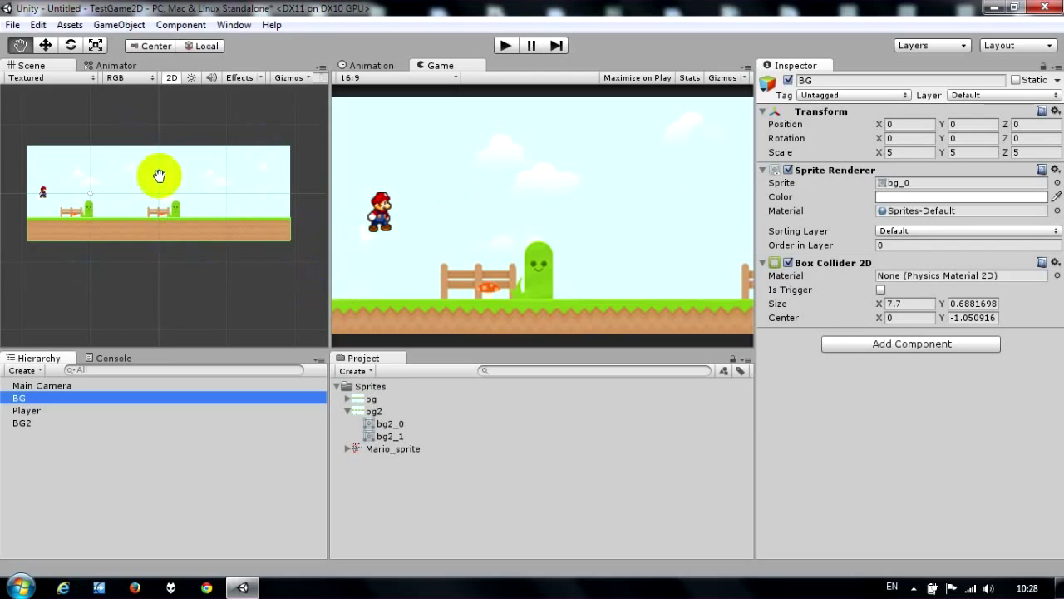
Inspect the bg2 sprite, then select the BG2 object and start editing its Position X.
{"action": "left_click", "coordinate": [399, 410]}
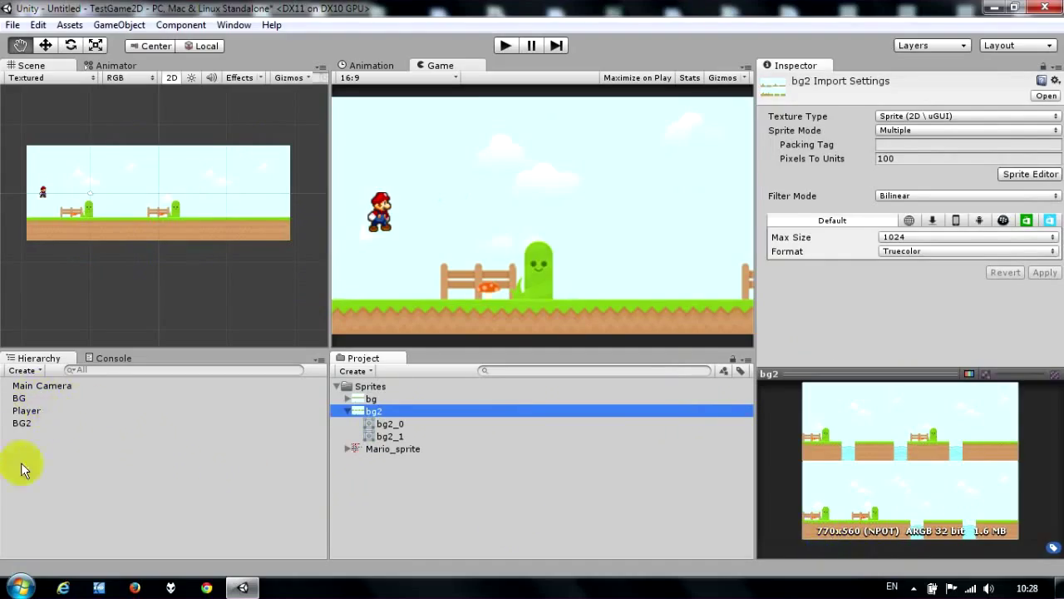
{"action": "left_click", "coordinate": [39, 422]}
{"action": "left_click", "coordinate": [906, 124]}
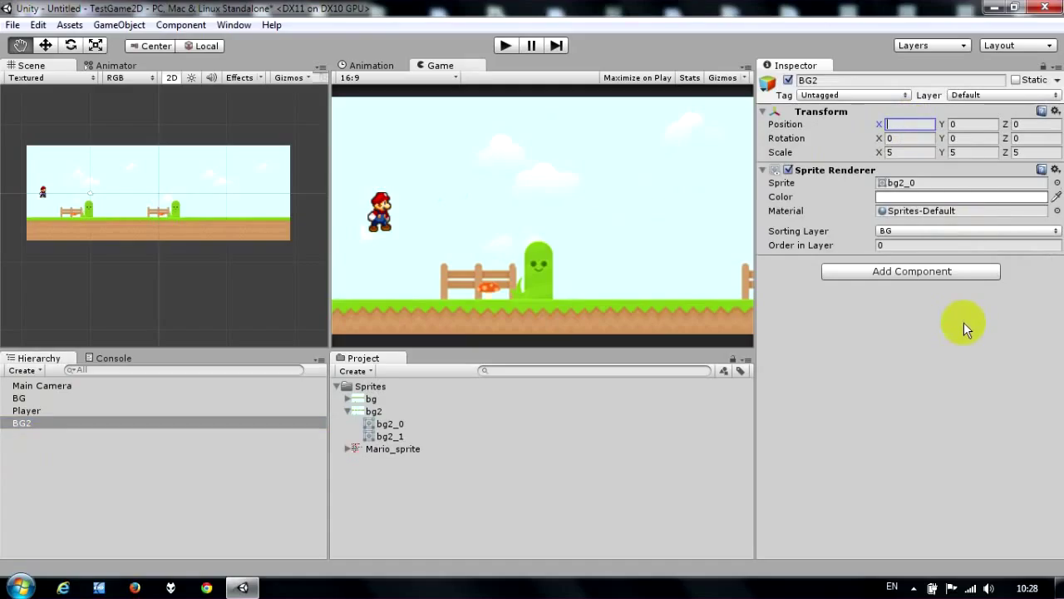
Set BG2's Position X to 38.5 and check where it joins BG in the Scene view.
{"action": "type", "text": "385"}
{"action": "left_click", "coordinate": [200, 190]}
{"action": "left_click", "coordinate": [297, 219]}
{"action": "type", "text": ".5"}
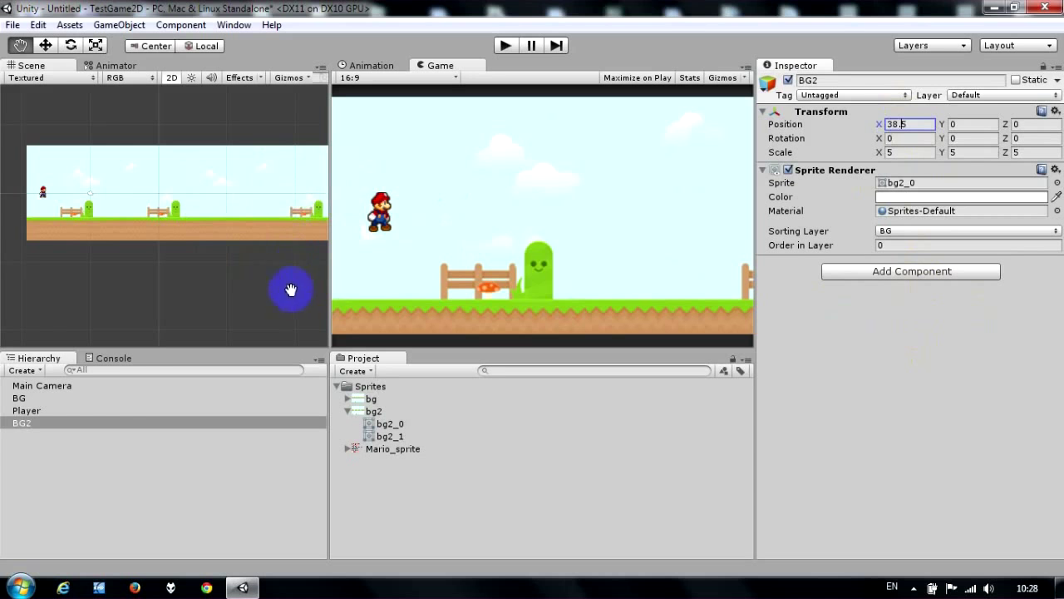
{"action": "mouse_move", "coordinate": [252, 257]}
{"action": "left_mouse_down"}
{"action": "mouse_move", "coordinate": [158, 273]}
{"action": "mouse_move", "coordinate": [211, 288]}
{"action": "left_mouse_up"}
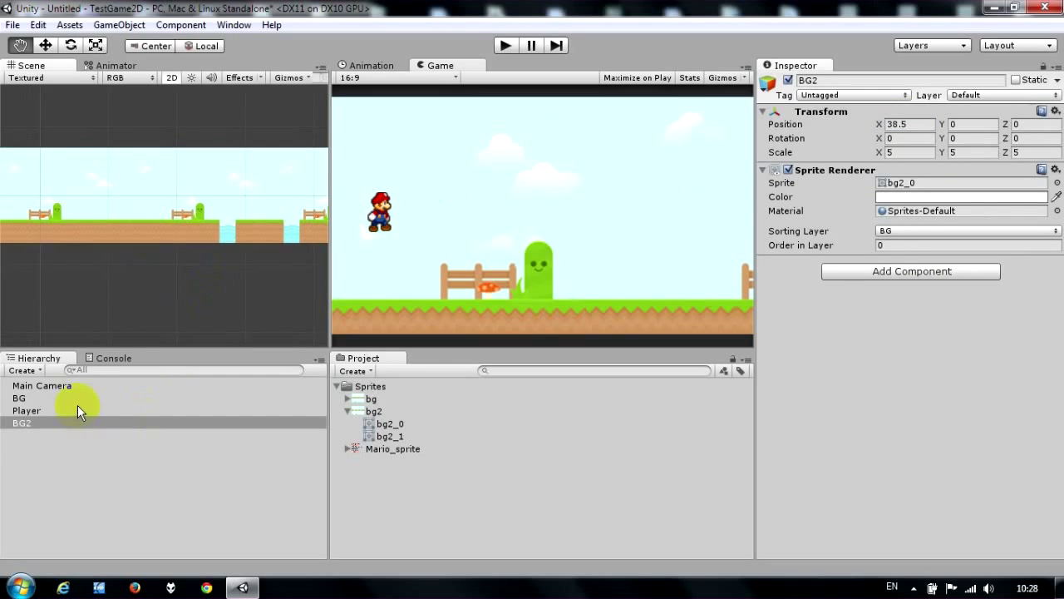
{"action": "key", "text": "w"}
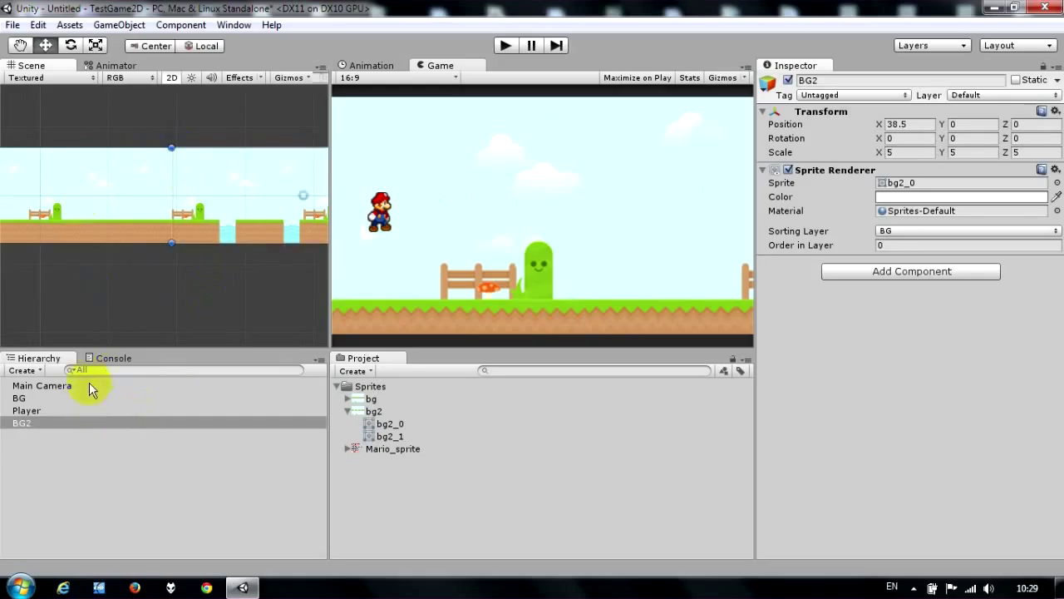
{"action": "left_click", "coordinate": [65, 419]}
{"action": "left_click", "coordinate": [54, 397]}
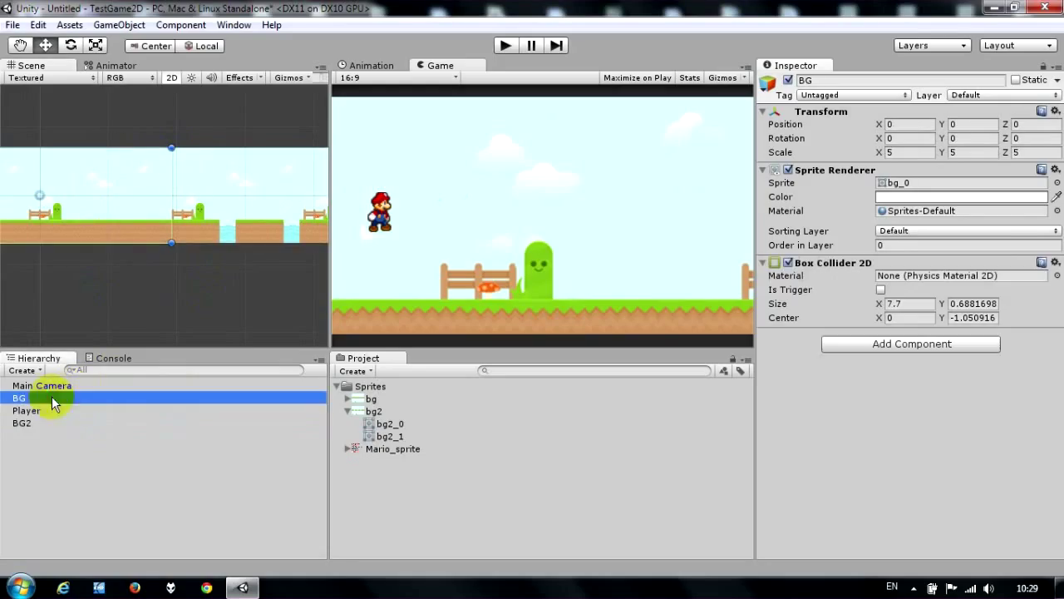
{"action": "left_click", "coordinate": [49, 424]}
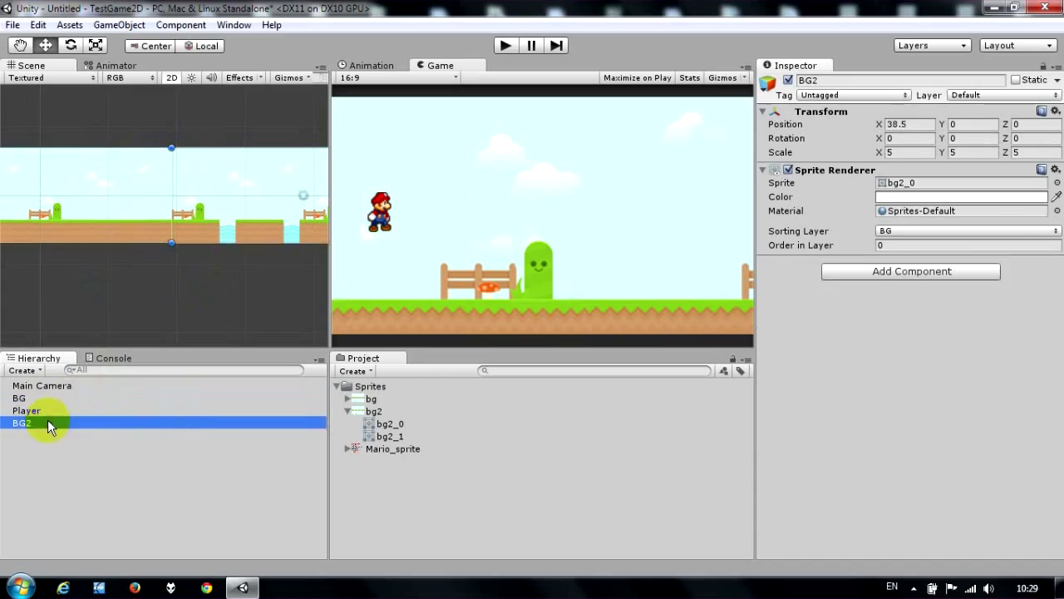
{"action": "left_click", "coordinate": [40, 399]}
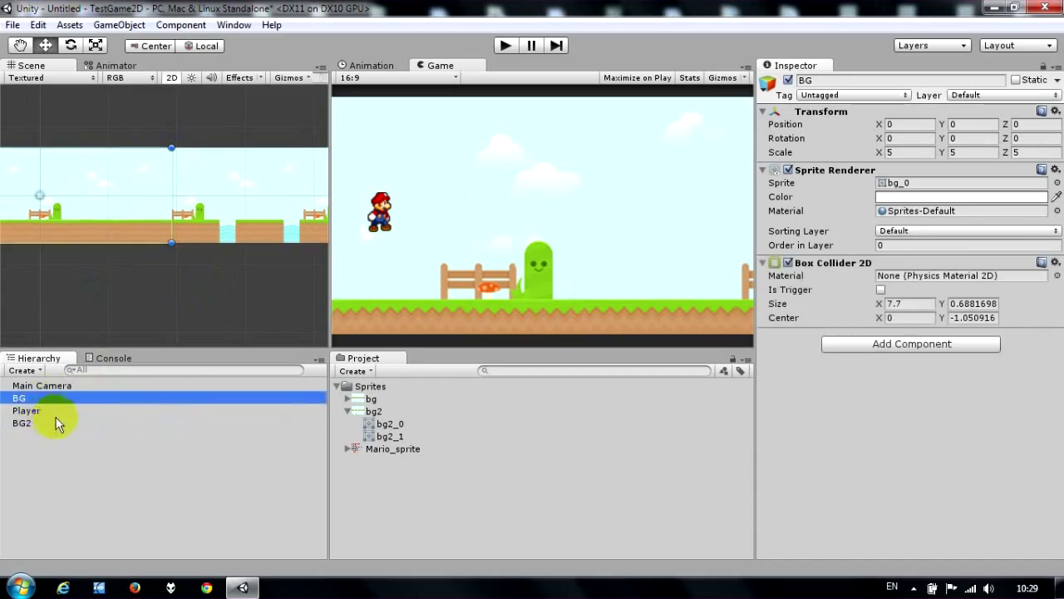
{"action": "left_click", "coordinate": [47, 421]}
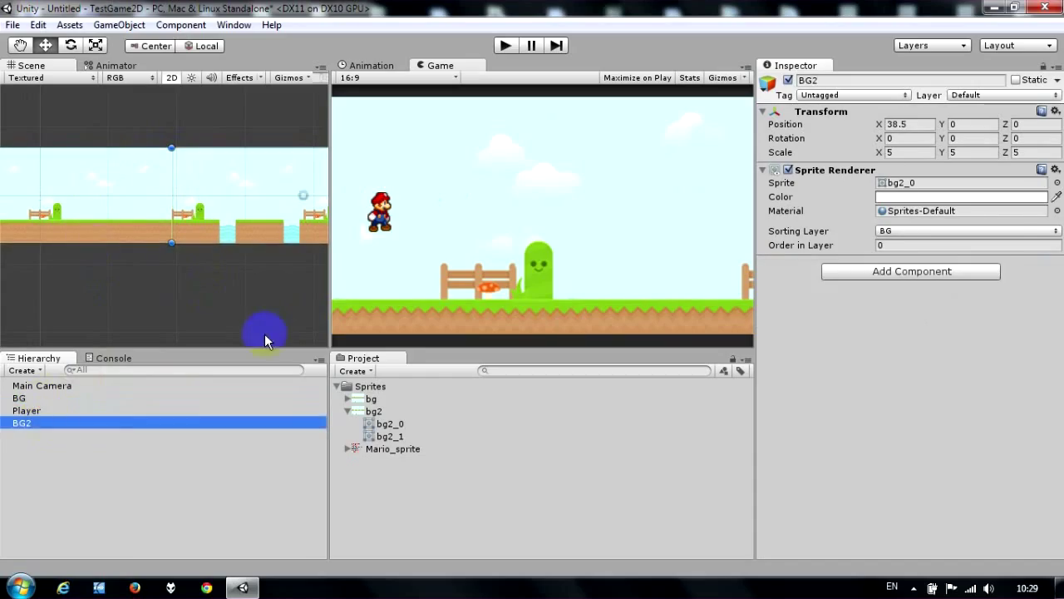
{"action": "key", "text": "q"}
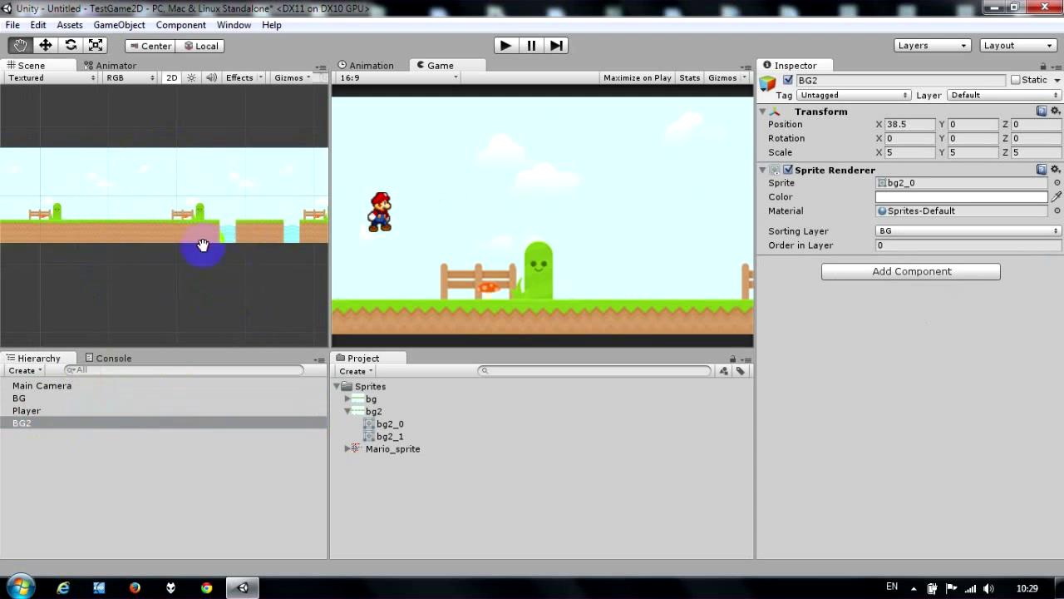
{"action": "scroll", "coordinate": [202, 244], "scroll_direction": "down", "scroll_amount": 2}
{"action": "scroll", "coordinate": [202, 292], "scroll_direction": "up", "scroll_amount": 1}
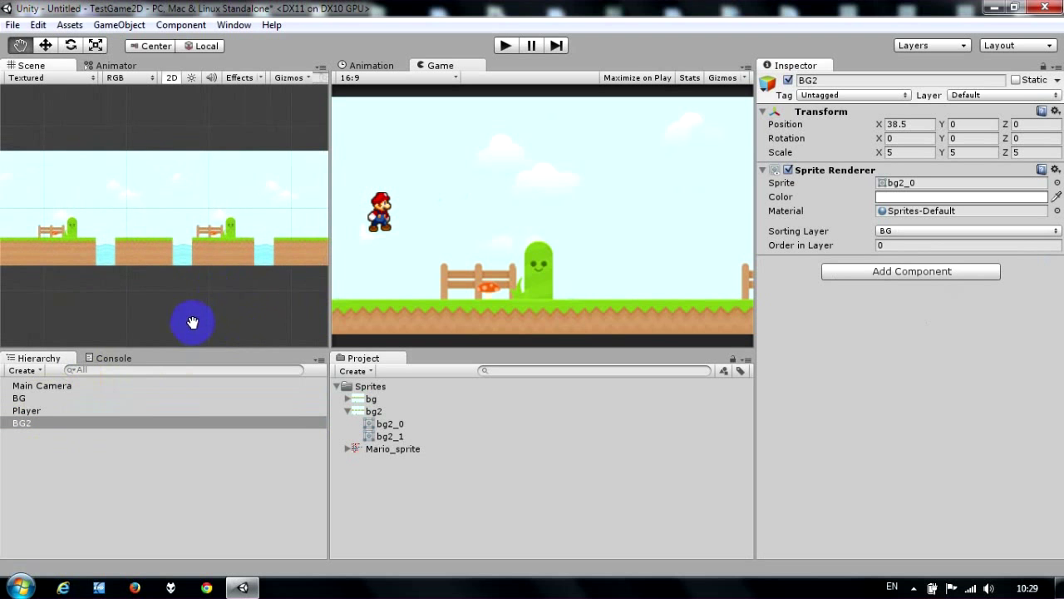
{"action": "scroll", "coordinate": [203, 293], "scroll_direction": "up", "scroll_amount": 1}
{"action": "scroll", "coordinate": [206, 293], "scroll_direction": "up", "scroll_amount": 1}
{"action": "scroll", "coordinate": [218, 283], "scroll_direction": "down", "scroll_amount": 2}
{"action": "scroll", "coordinate": [233, 282], "scroll_direction": "down", "scroll_amount": 1}
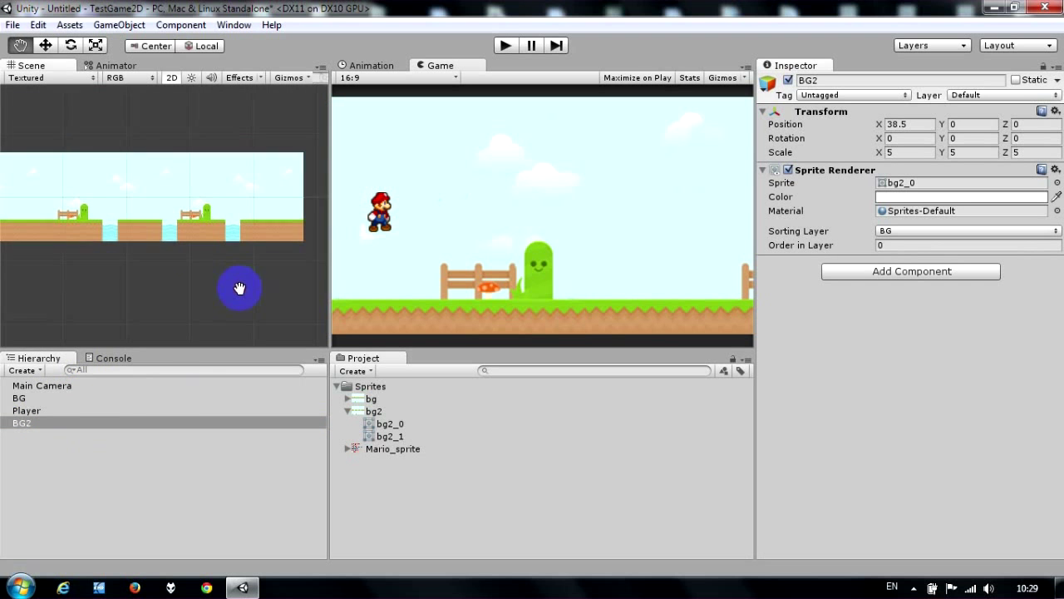
{"action": "scroll", "coordinate": [191, 287], "scroll_direction": "down", "scroll_amount": 1}
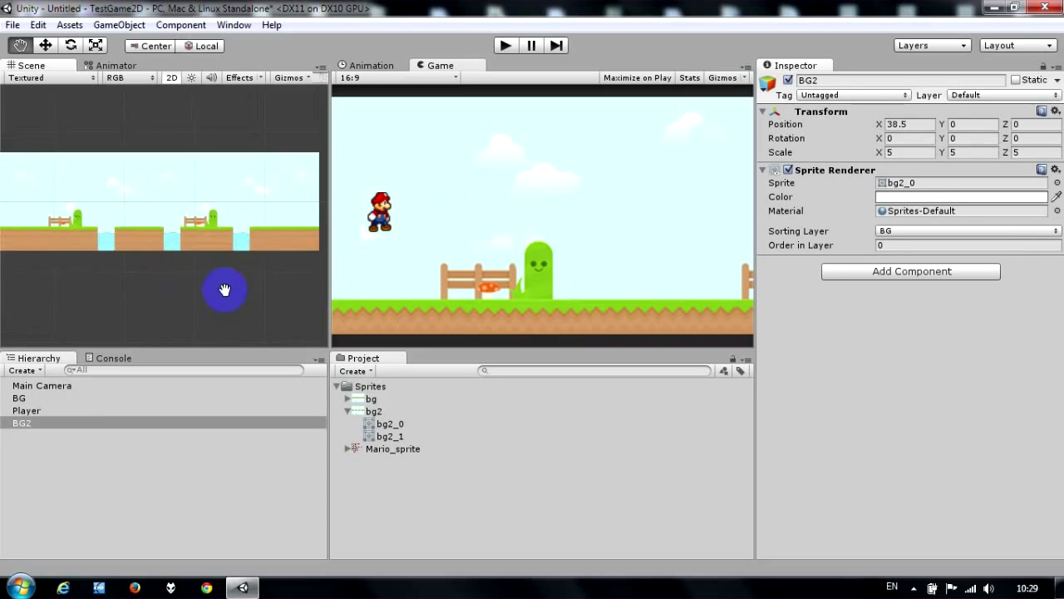
{"action": "scroll", "coordinate": [218, 293], "scroll_direction": "up", "scroll_amount": 2}
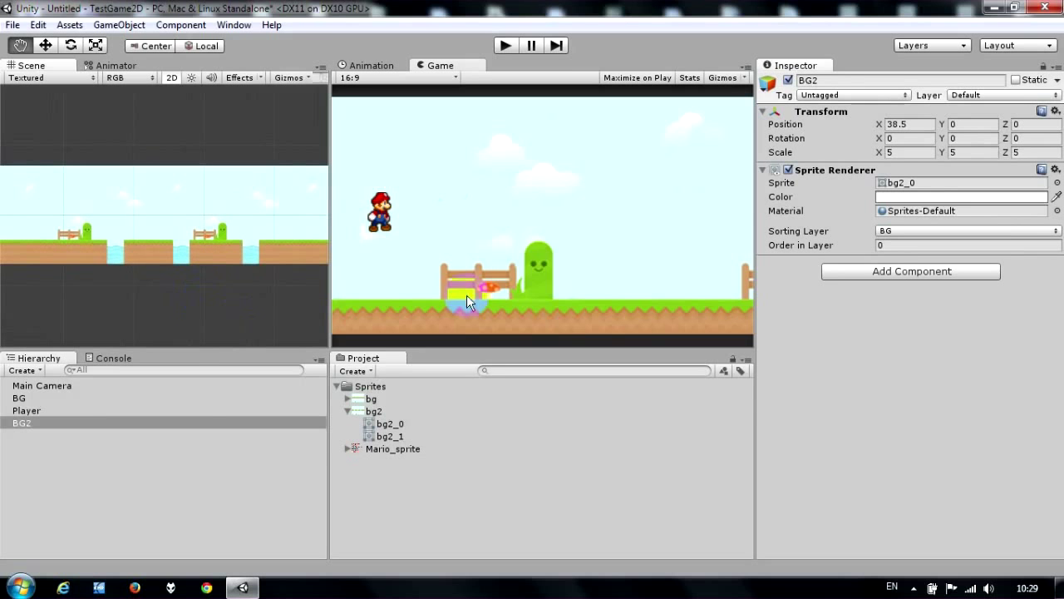
{"action": "left_click", "coordinate": [80, 410]}
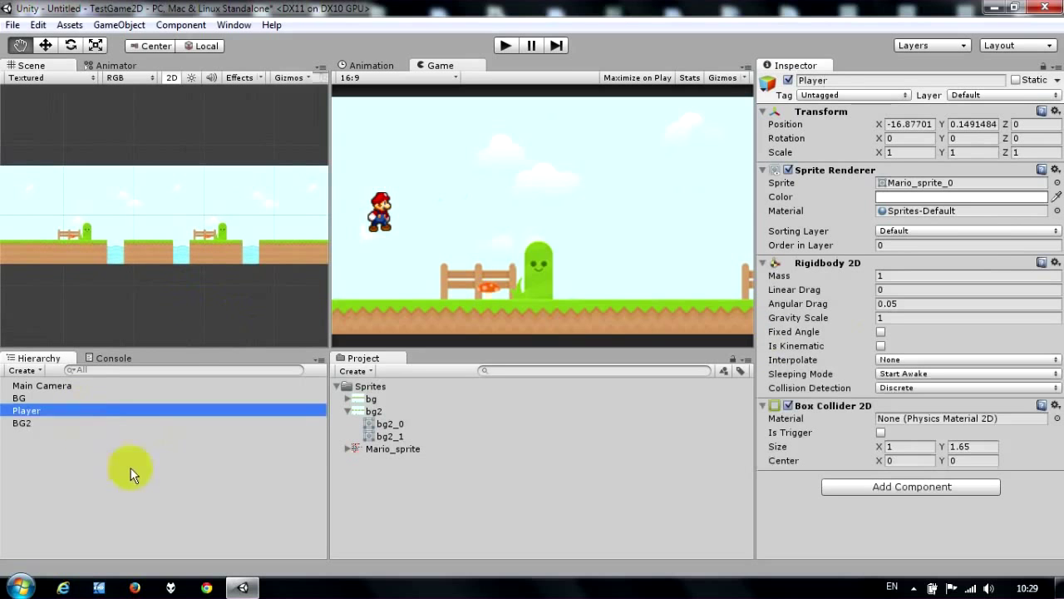
{"action": "left_click", "coordinate": [50, 422]}
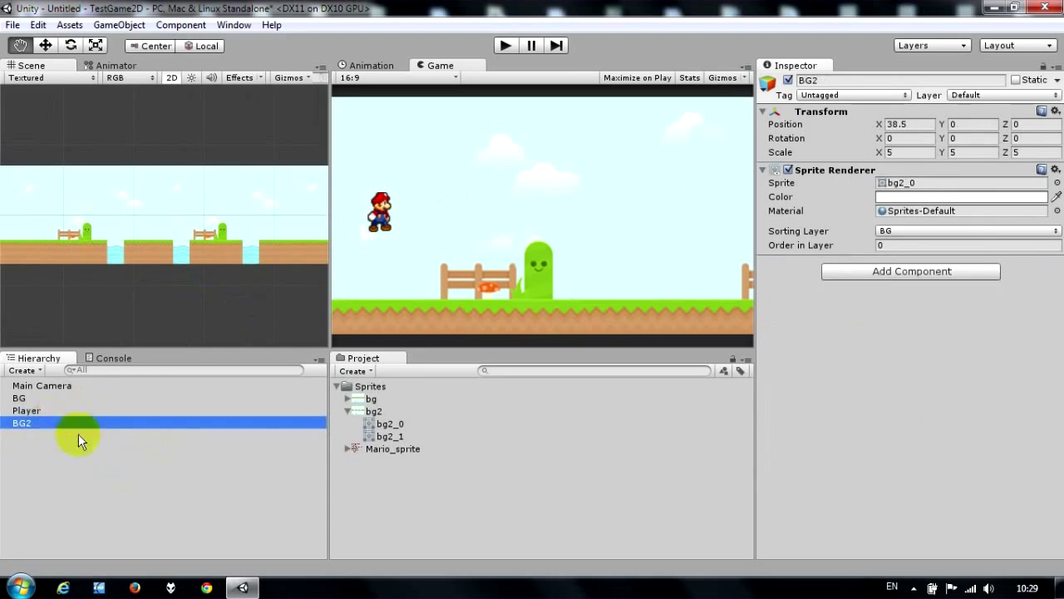
Add a Box Collider 2D to BG2 and shrink it to about 1.4 × 0.68 over the leftmost ground block.
{"action": "left_click", "coordinate": [889, 271]}
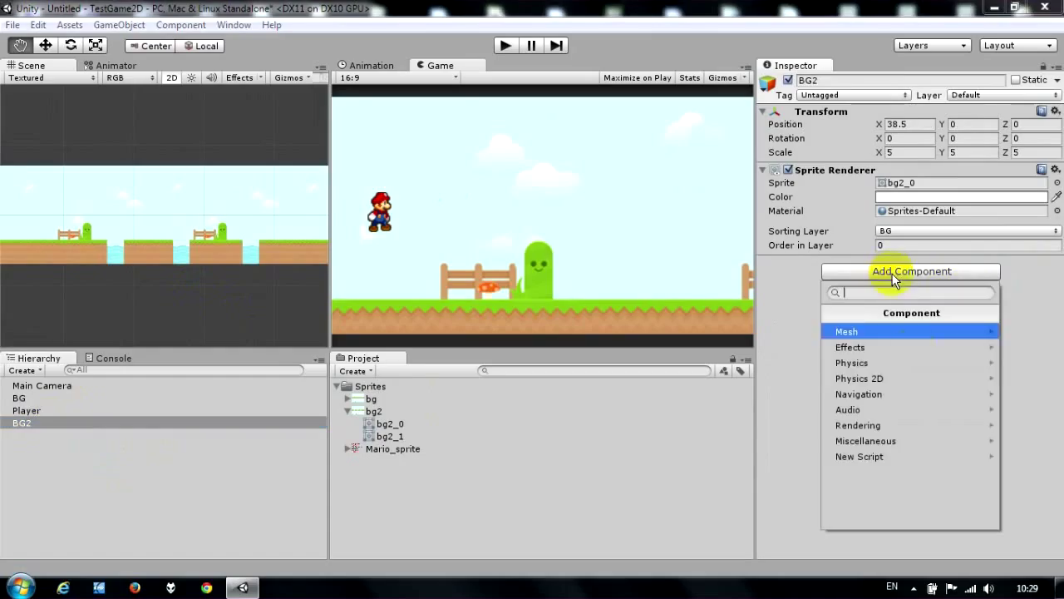
{"action": "left_click", "coordinate": [892, 378]}
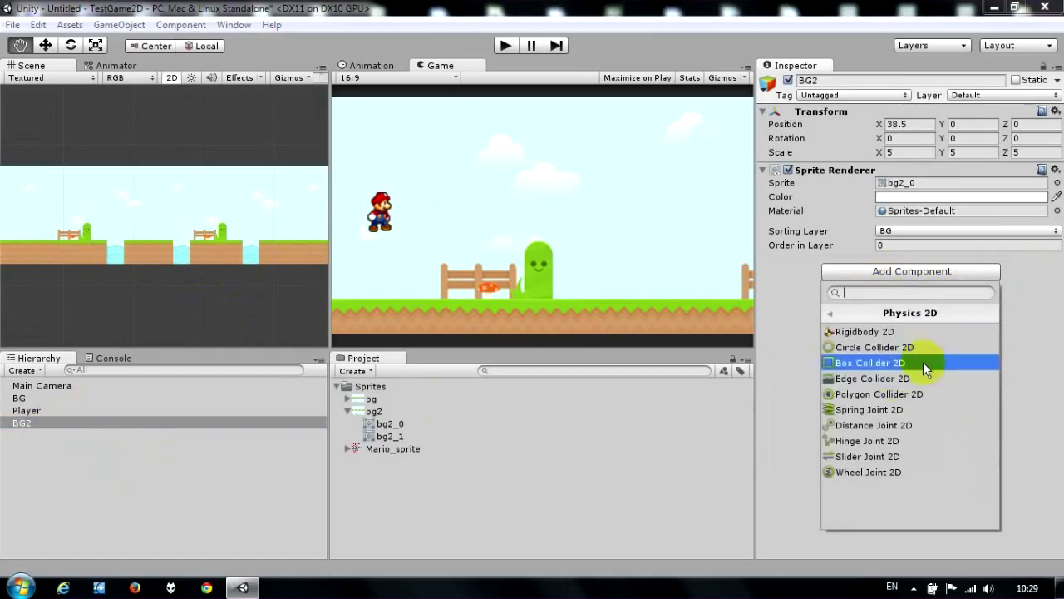
{"action": "left_click", "coordinate": [922, 362]}
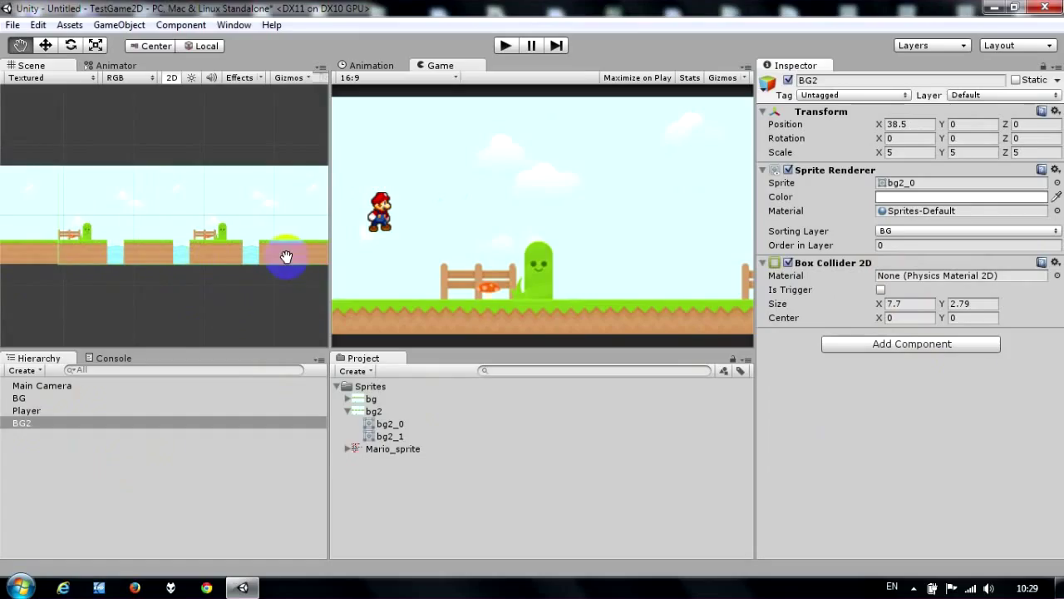
{"action": "left_click_drag", "start_coordinate": [287, 290], "coordinate": [273, 294]}
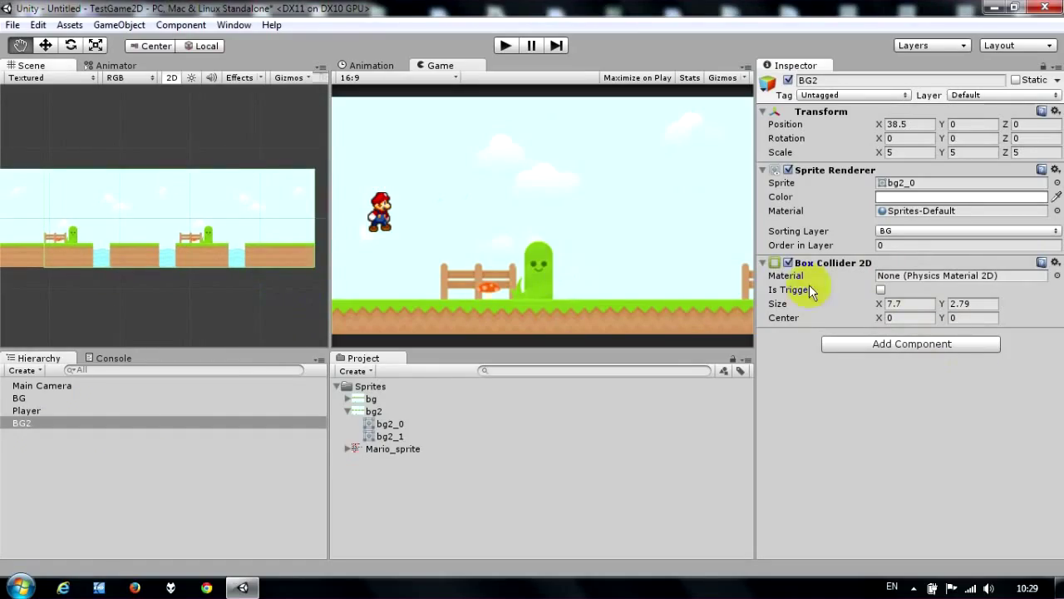
{"action": "left_click", "coordinate": [172, 268]}
{"action": "left_click", "coordinate": [180, 172]}
{"action": "left_click_drag", "start_coordinate": [177, 172], "coordinate": [173, 246]}
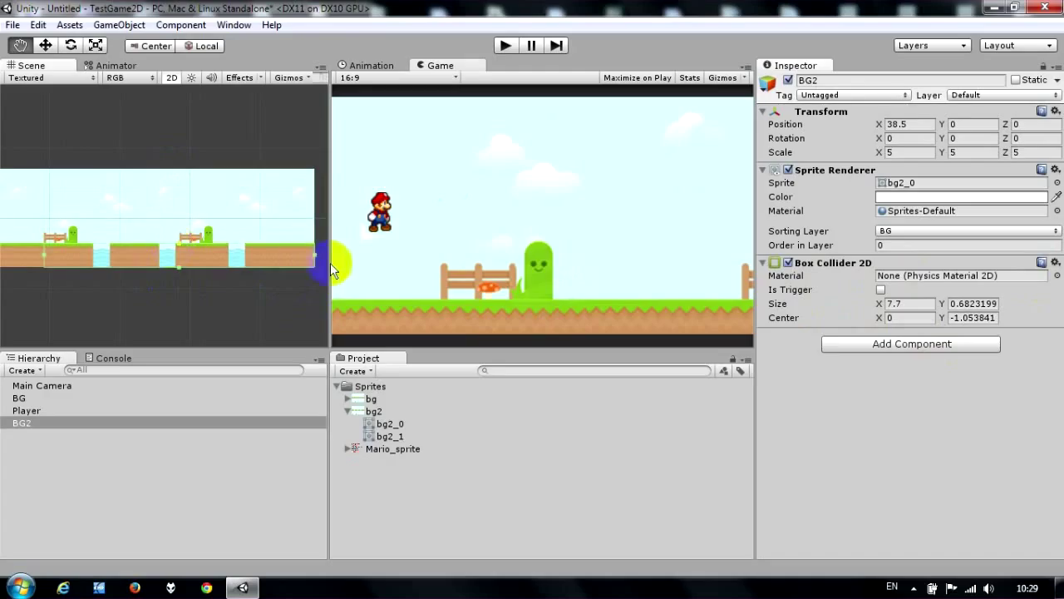
{"action": "left_click_drag", "start_coordinate": [316, 260], "coordinate": [95, 266]}
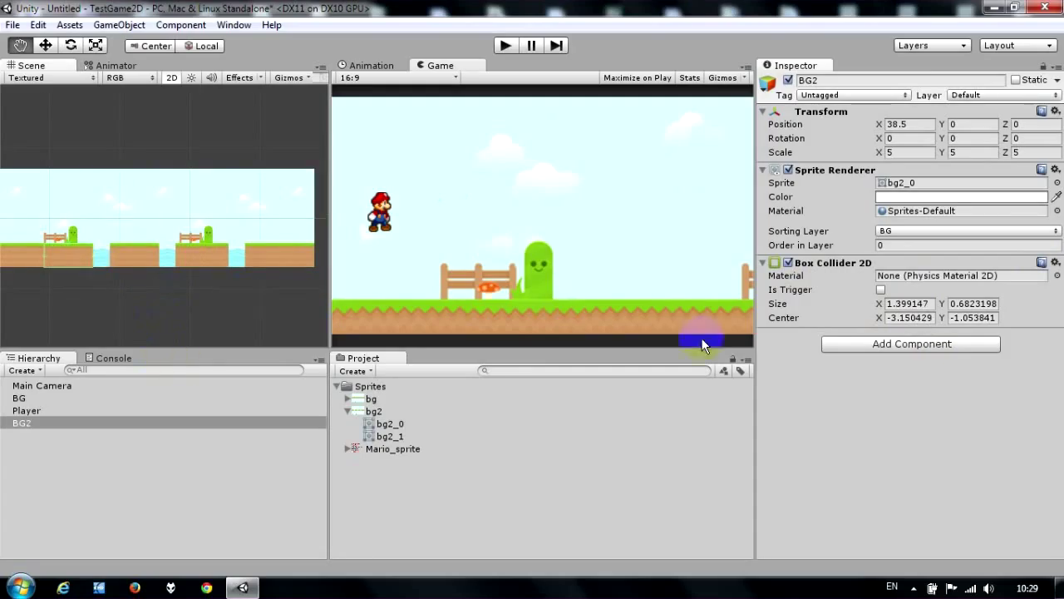
Add a second Box Collider 2D to BG2 and lower its top to ground level.
{"action": "left_click", "coordinate": [910, 343]}
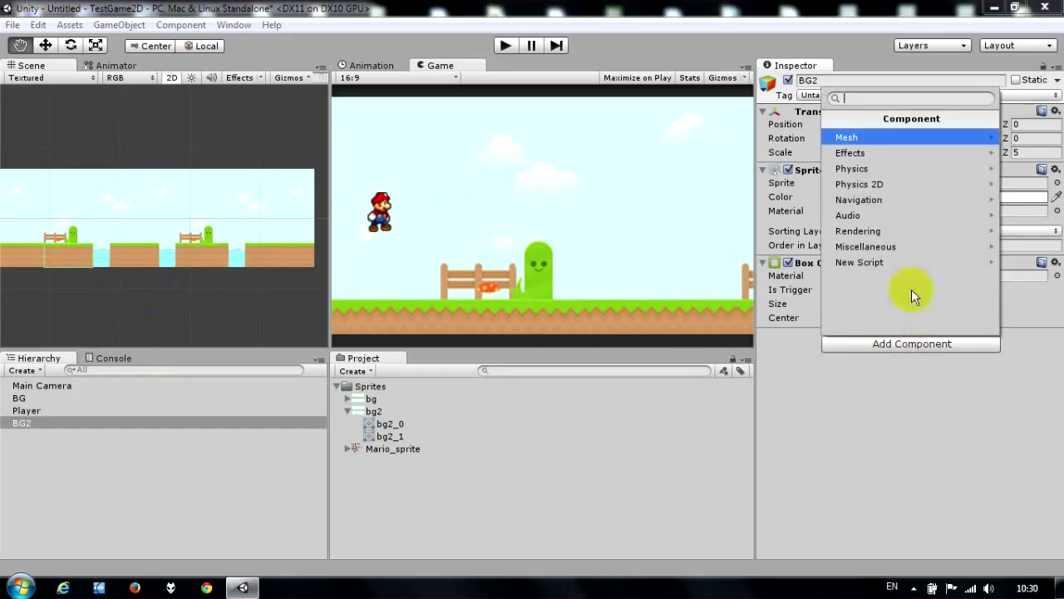
{"action": "left_click", "coordinate": [898, 182]}
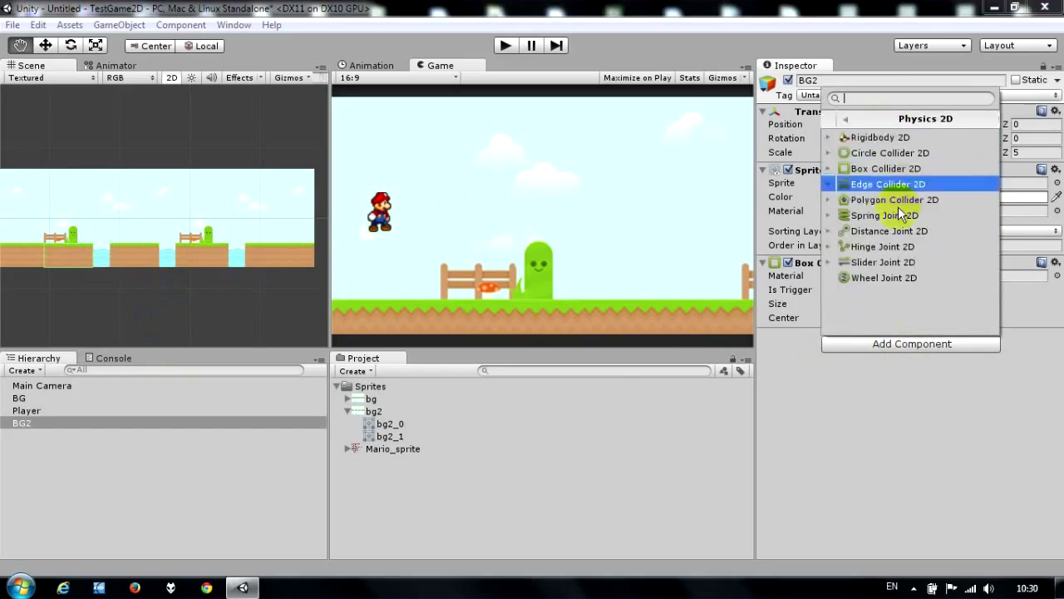
{"action": "left_click", "coordinate": [891, 170]}
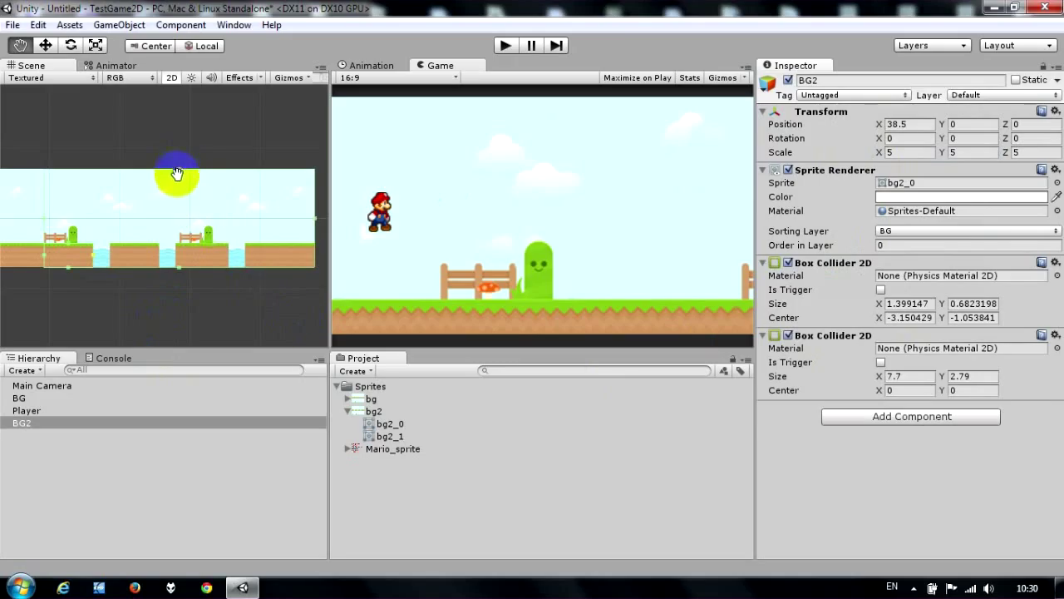
{"action": "left_click_drag", "start_coordinate": [179, 172], "coordinate": [189, 246]}
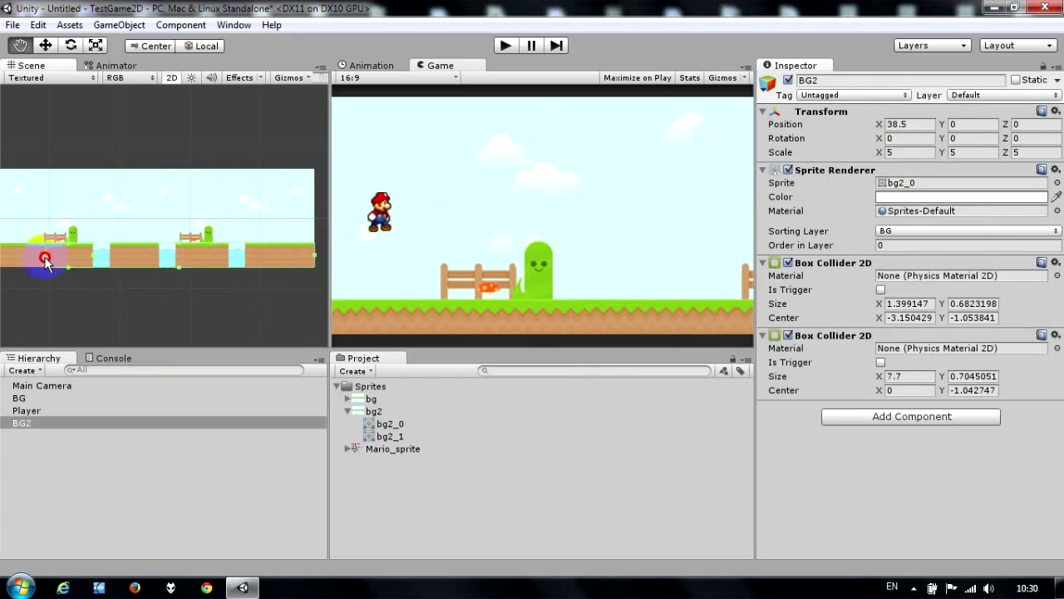
Trim the first collider's left edge and narrow the second to the second block, about 1.39 × 0.70.
{"action": "mouse_move", "coordinate": [45, 261]}
{"action": "left_mouse_down"}
{"action": "mouse_move", "coordinate": [111, 265]}
{"action": "mouse_move", "coordinate": [91, 265]}
{"action": "left_mouse_up"}
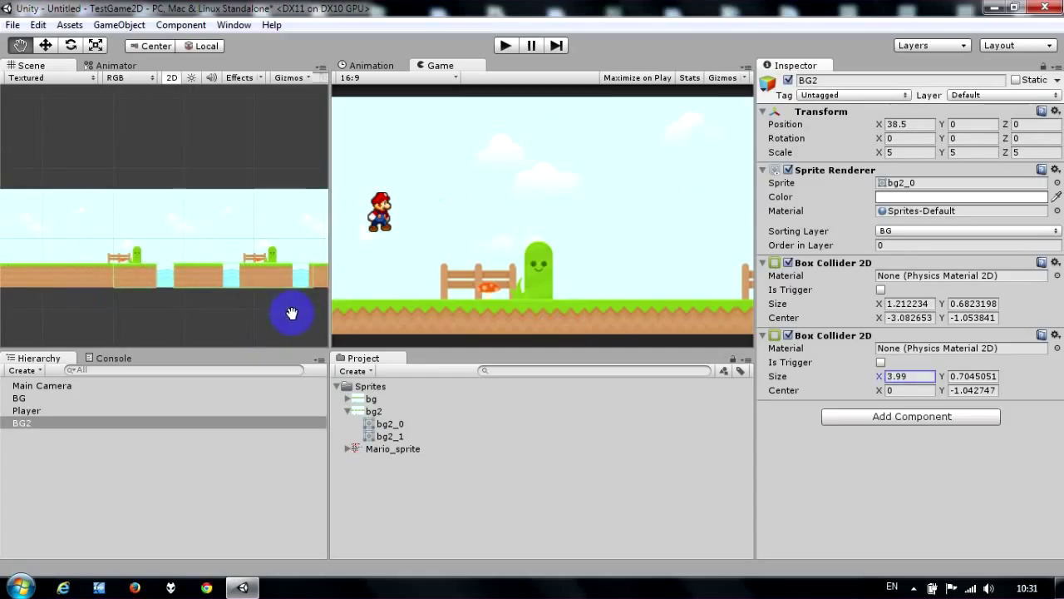
{"action": "left_click", "coordinate": [314, 273]}
{"action": "left_click_drag", "start_coordinate": [313, 273], "coordinate": [226, 280]}
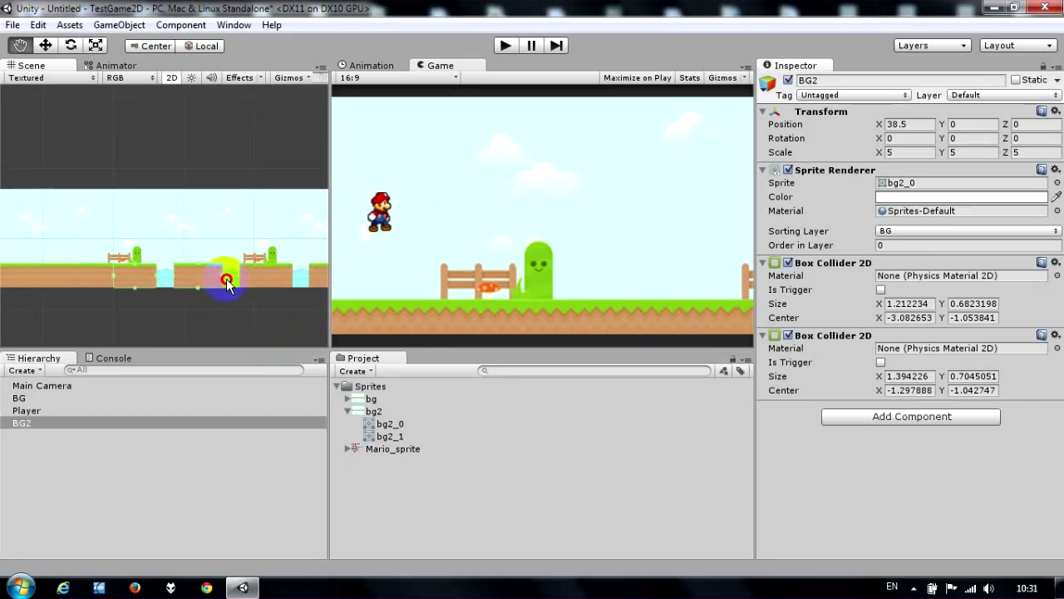
{"action": "left_click_drag", "start_coordinate": [224, 278], "coordinate": [222, 280]}
Add a third Box Collider 2D to BG2 and fit it over the third ground block, about 1.53 × 0.70.
{"action": "left_click", "coordinate": [912, 415]}
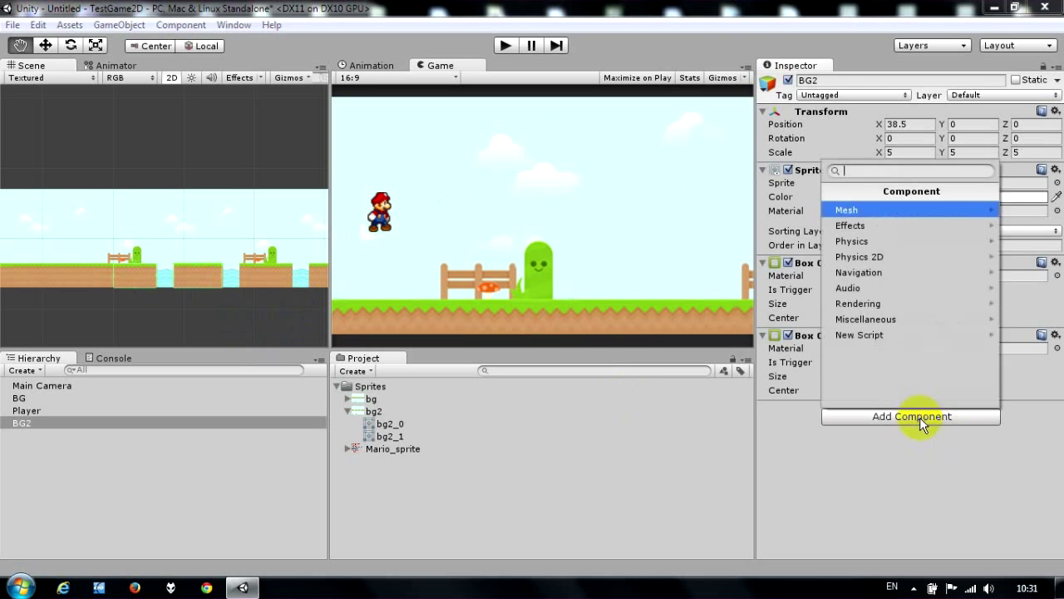
{"action": "left_click", "coordinate": [887, 258]}
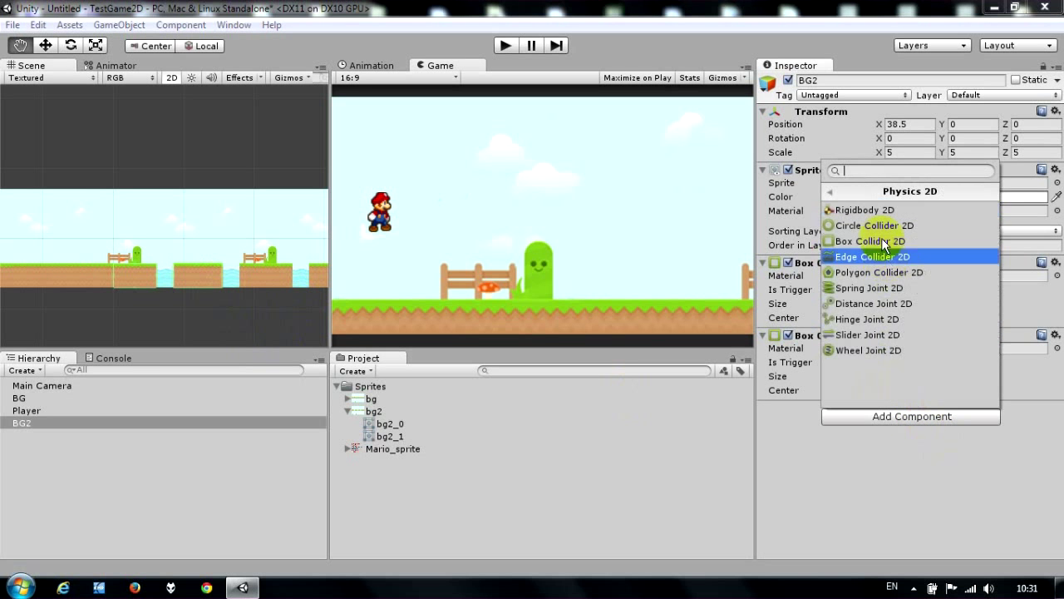
{"action": "left_click", "coordinate": [882, 236]}
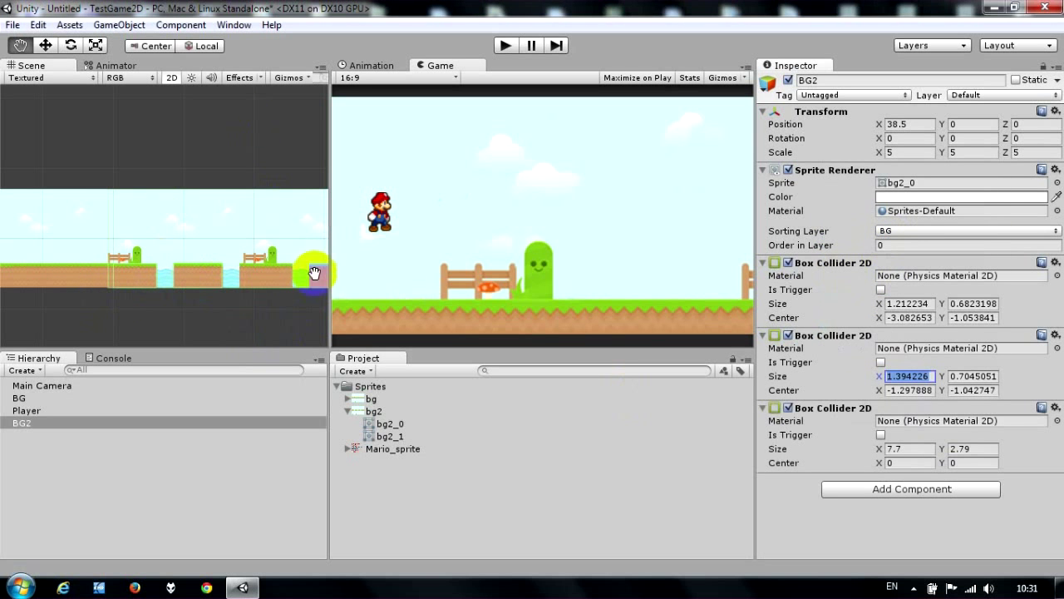
{"action": "key", "text": "shift"}
{"action": "mouse_move", "coordinate": [107, 238]}
{"action": "left_mouse_down", "text": "shift"}
{"action": "mouse_move", "coordinate": [236, 255]}
{"action": "mouse_move", "coordinate": [240, 247]}
{"action": "left_mouse_up", "text": "shift"}
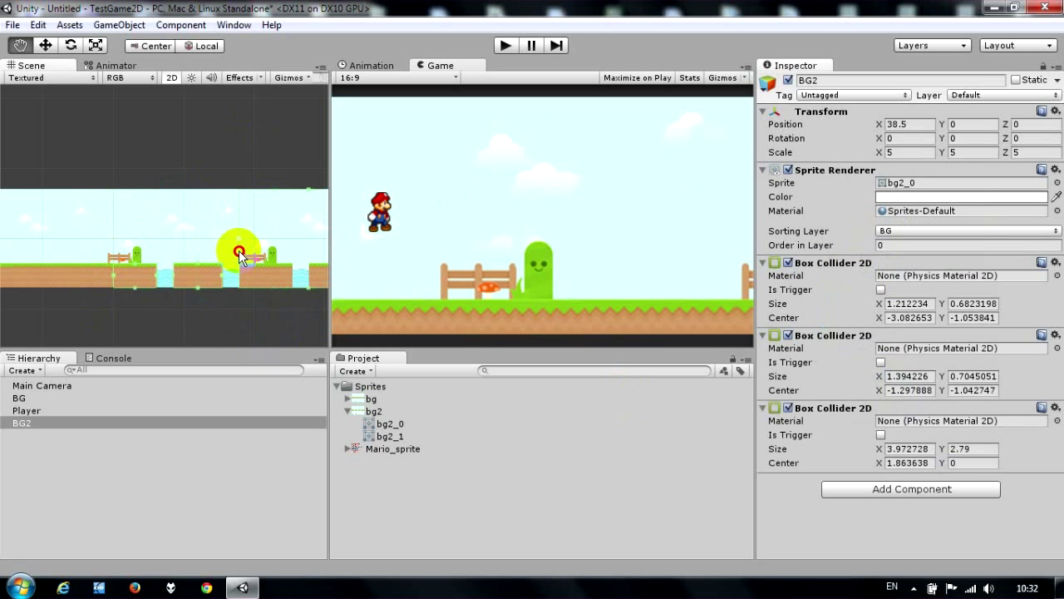
{"action": "middle_click_drag", "start_coordinate": [290, 237], "coordinate": [204, 233]}
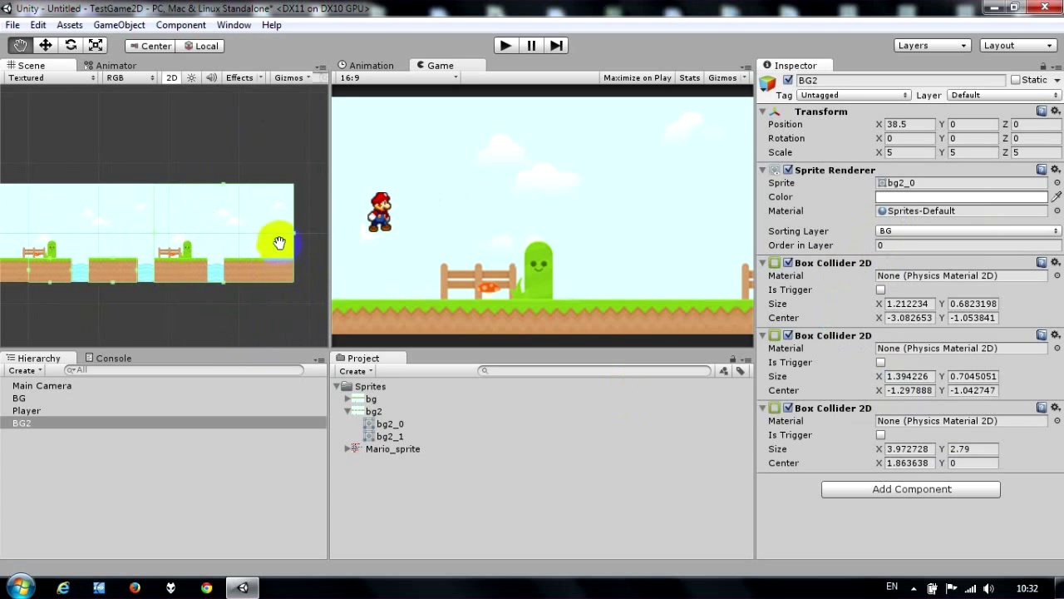
{"action": "left_click_drag", "start_coordinate": [296, 237], "coordinate": [211, 241], "text": "shift"}
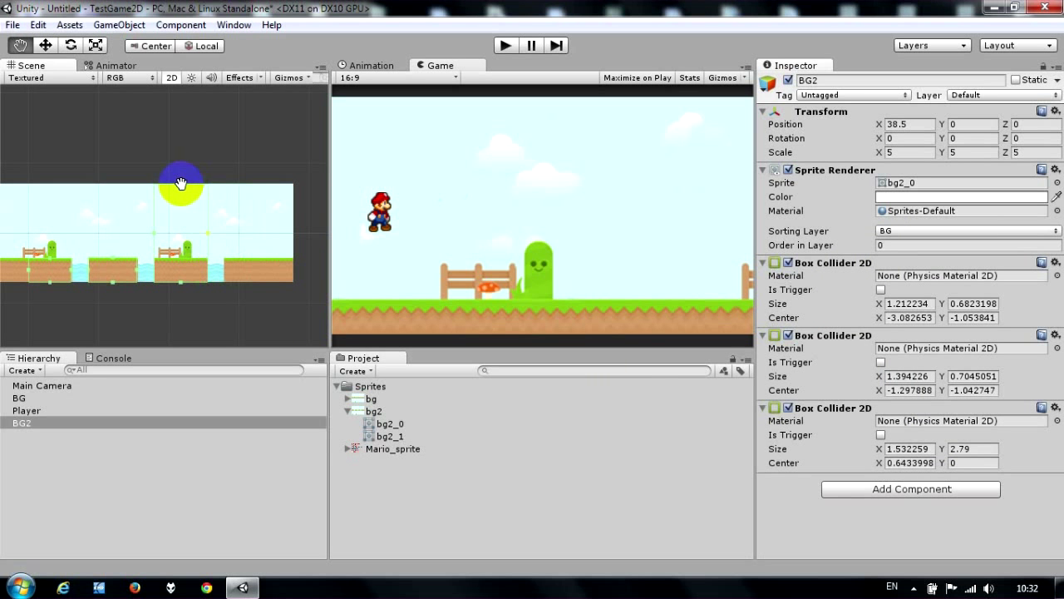
{"action": "left_click_drag", "start_coordinate": [181, 186], "coordinate": [189, 263], "text": "shift"}
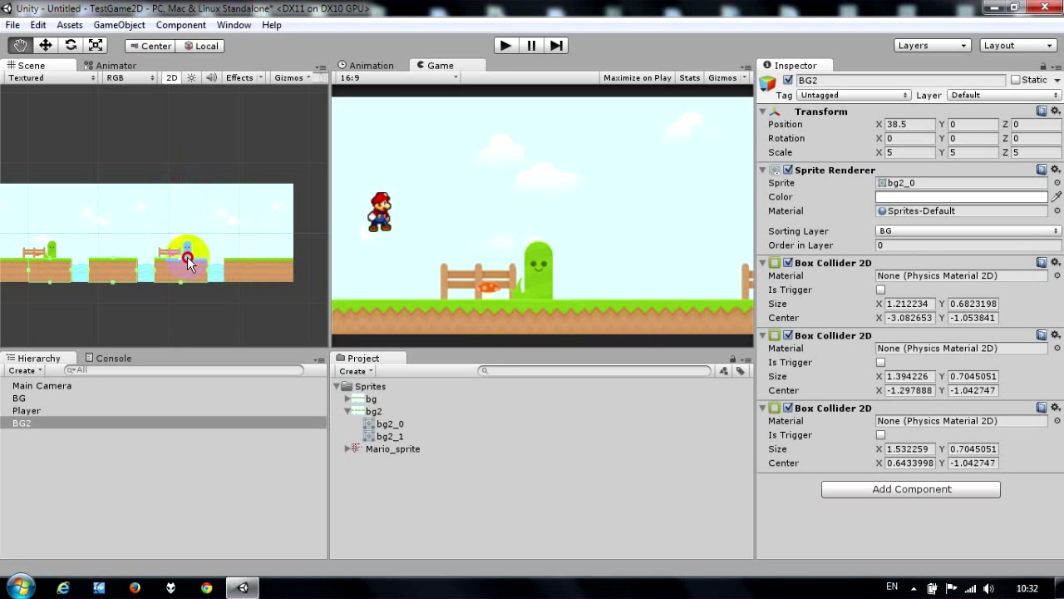
Add a fourth Box Collider 2D to BG2 and fit it over the last platform, about 2.00 × 0.68.
{"action": "left_click", "coordinate": [879, 491]}
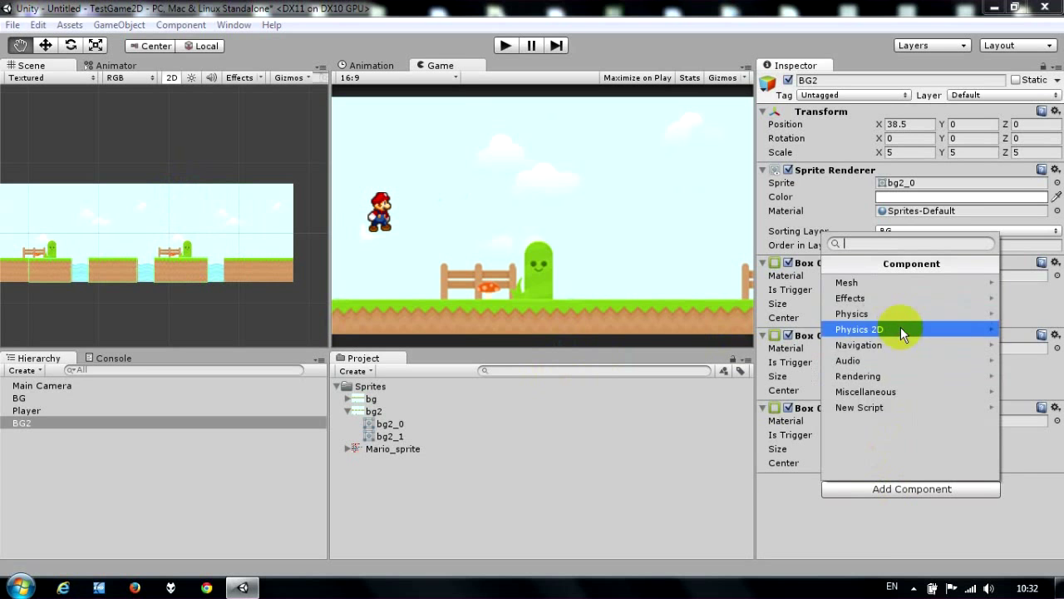
{"action": "left_click", "coordinate": [900, 326]}
{"action": "left_click", "coordinate": [881, 313]}
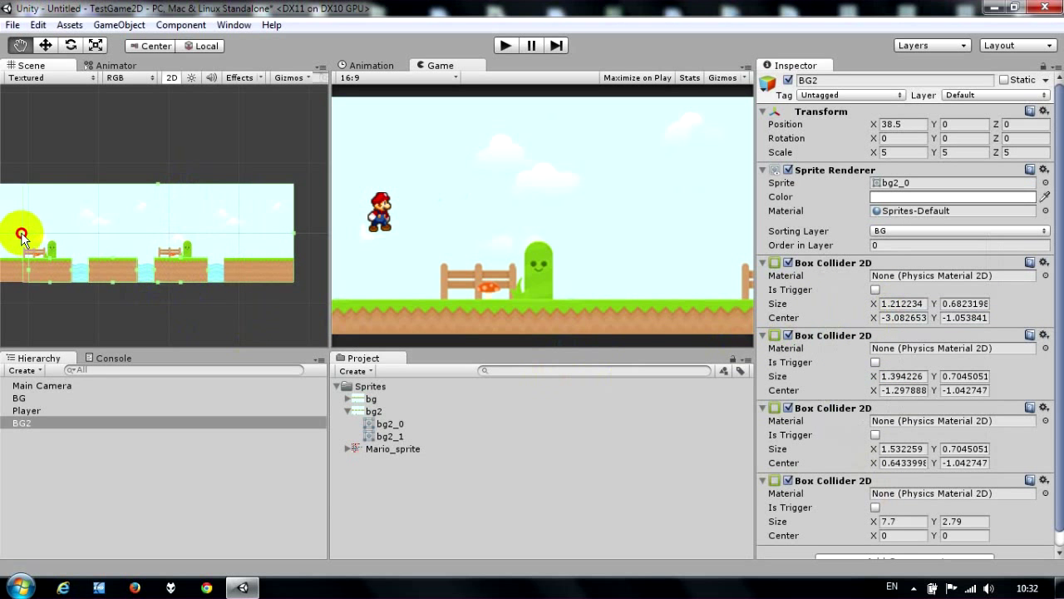
{"action": "mouse_move", "coordinate": [18, 236]}
{"action": "left_mouse_down"}
{"action": "mouse_move", "coordinate": [223, 237]}
{"action": "mouse_move", "coordinate": [27, 218]}
{"action": "mouse_move", "coordinate": [147, 211]}
{"action": "mouse_move", "coordinate": [103, 217]}
{"action": "mouse_move", "coordinate": [220, 236]}
{"action": "left_mouse_up"}
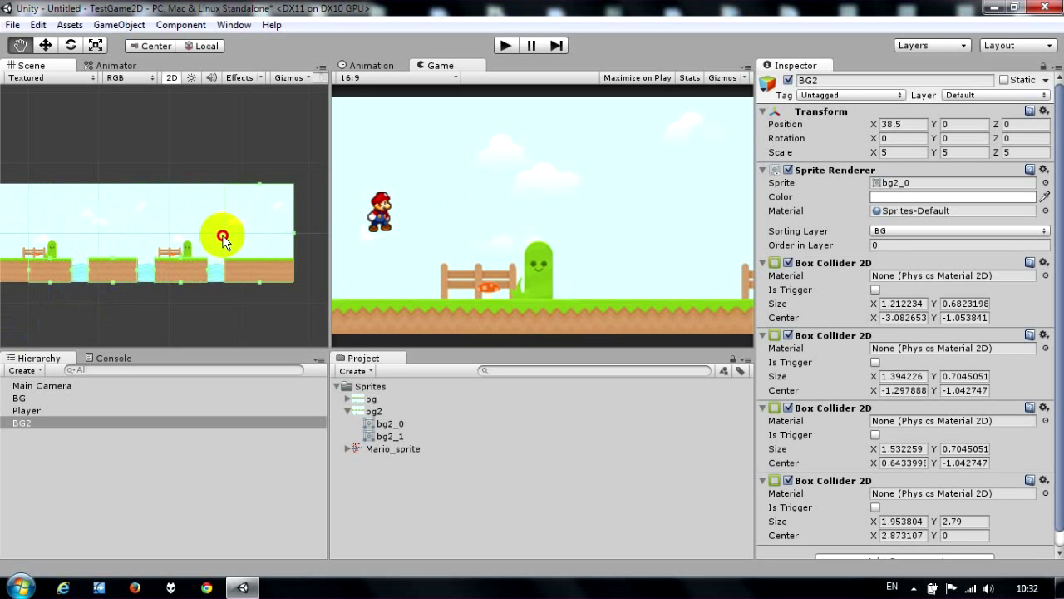
{"action": "left_click_drag", "start_coordinate": [222, 238], "coordinate": [219, 236]}
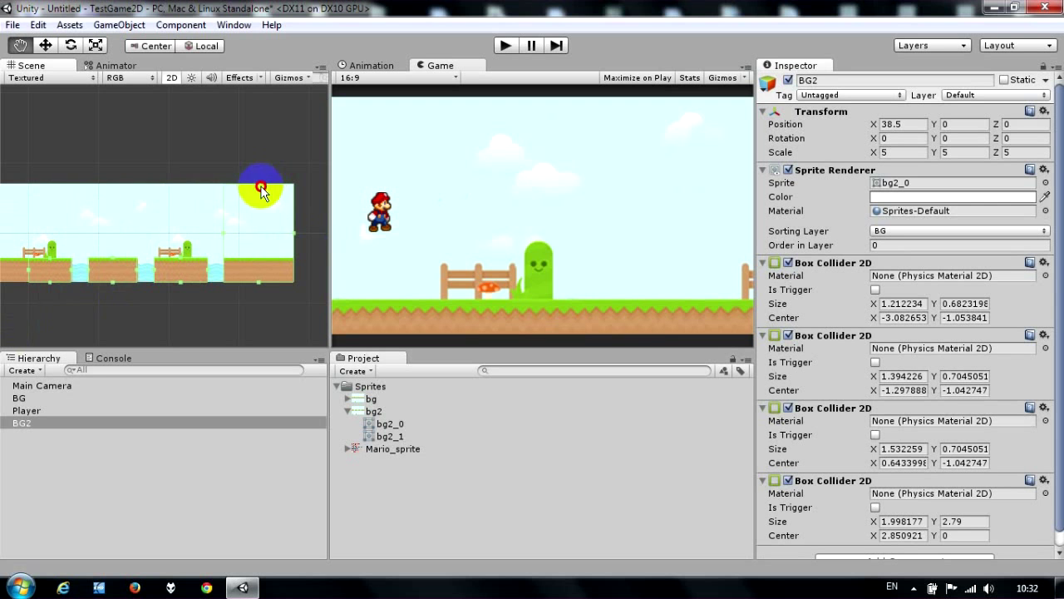
{"action": "left_click_drag", "start_coordinate": [256, 187], "coordinate": [264, 264]}
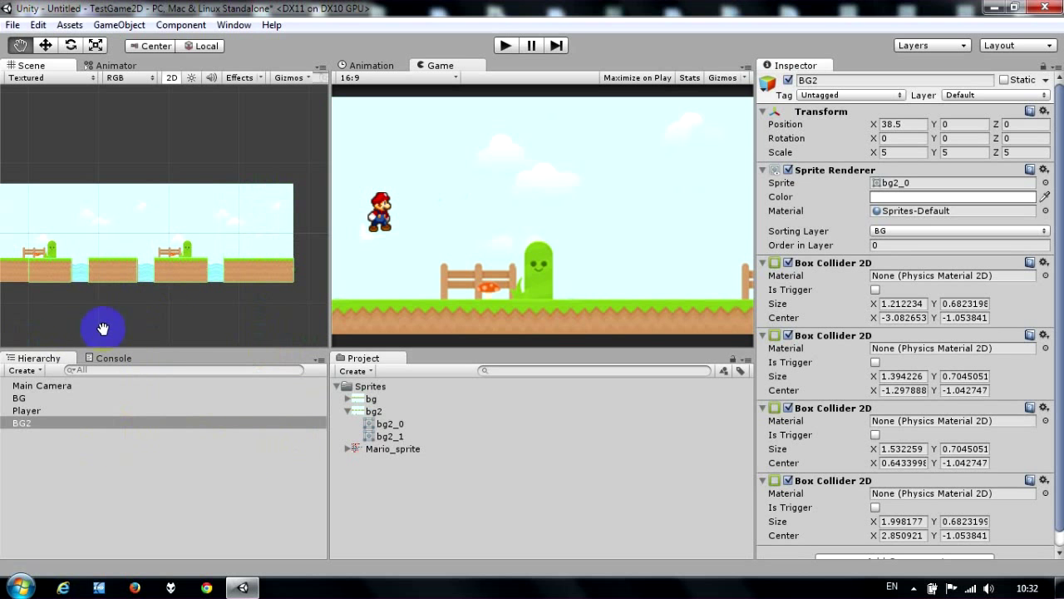
{"action": "scroll", "coordinate": [99, 328], "scroll_direction": "down", "scroll_amount": 3}
{"action": "scroll", "coordinate": [119, 330], "scroll_direction": "down", "scroll_amount": 2}
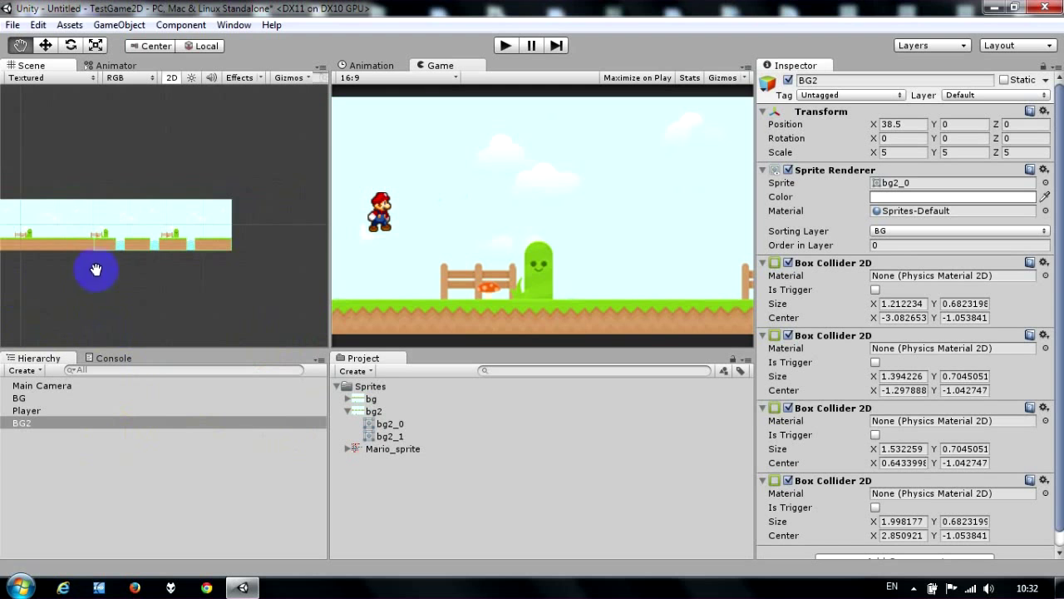
Duplicate the BG background with Ctrl+D and rename the copy BG3.
{"action": "mouse_move", "coordinate": [95, 268]}
{"action": "left_mouse_down"}
{"action": "mouse_move", "coordinate": [183, 256]}
{"action": "mouse_move", "coordinate": [164, 255]}
{"action": "left_mouse_up"}
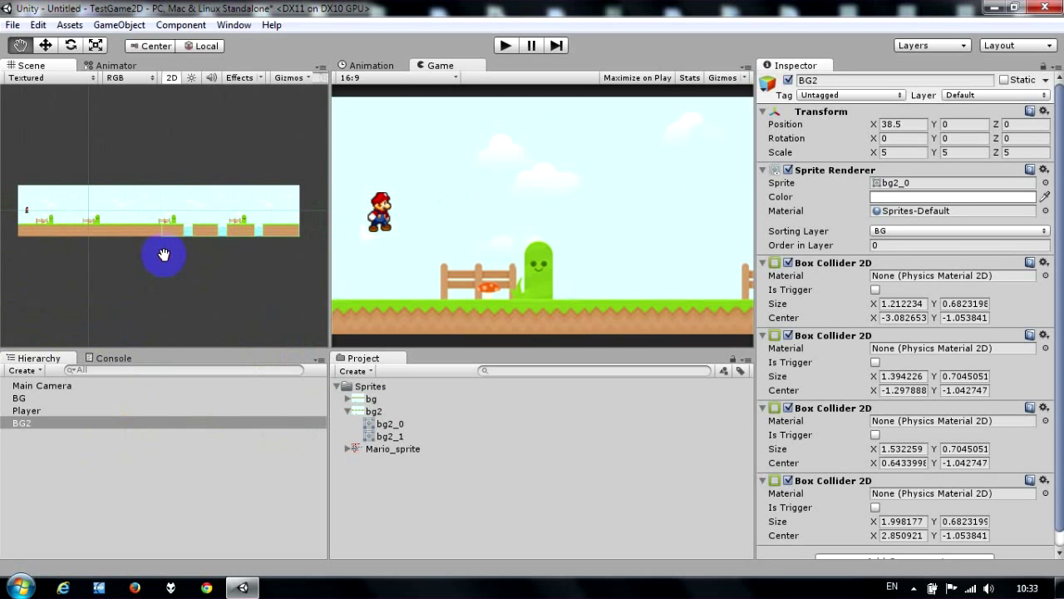
{"action": "left_click", "coordinate": [53, 402]}
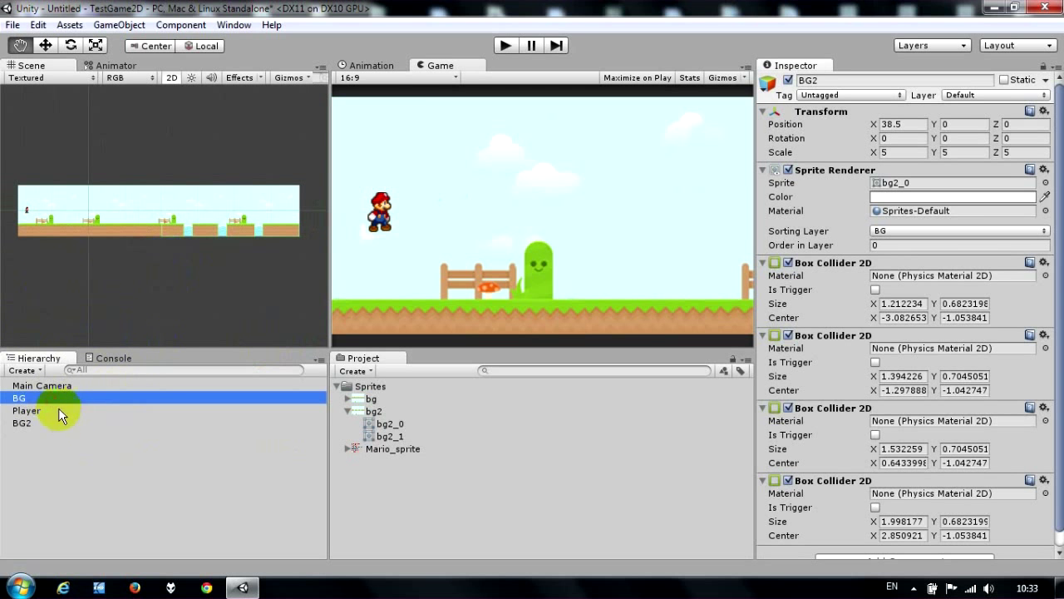
{"action": "left_click", "coordinate": [88, 235]}
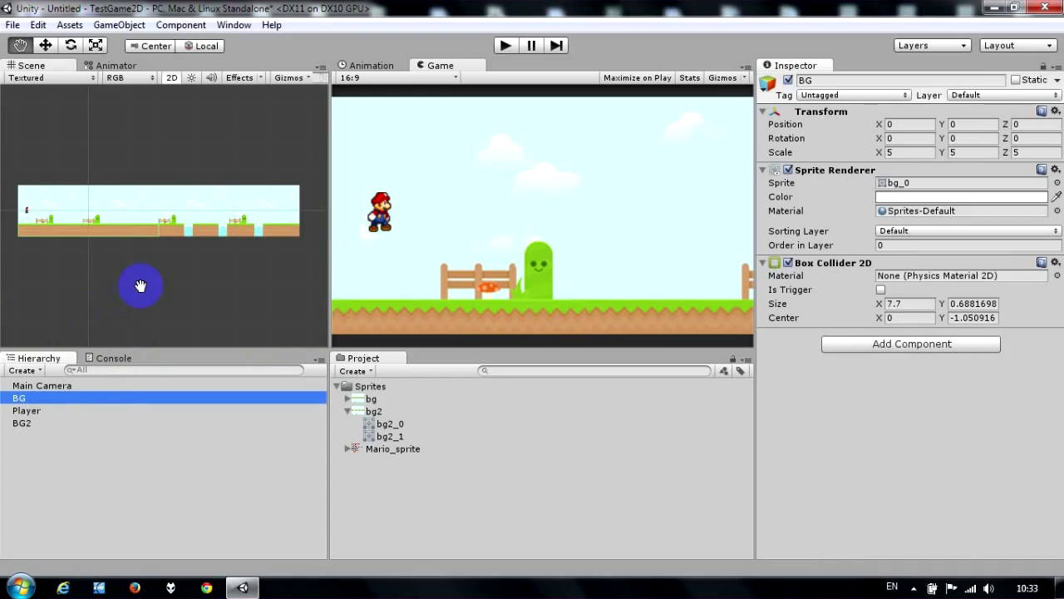
{"action": "left_click", "coordinate": [66, 399]}
{"action": "left_click", "coordinate": [41, 425]}
{"action": "left_click", "coordinate": [43, 397]}
{"action": "key", "text": "ctrl+d"}
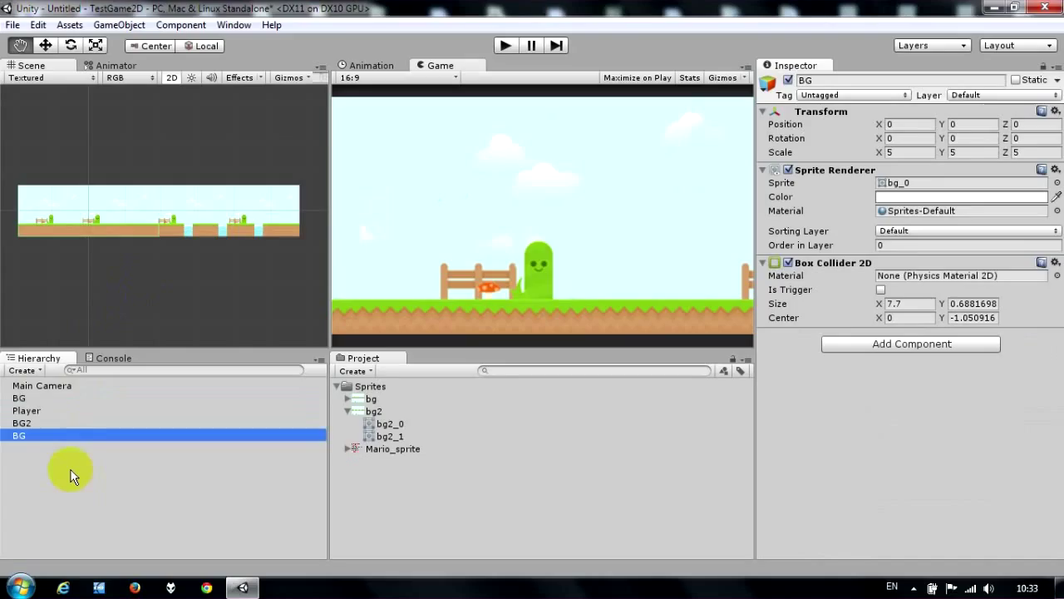
{"action": "key", "text": "F2"}
{"action": "type", "text": "3"}
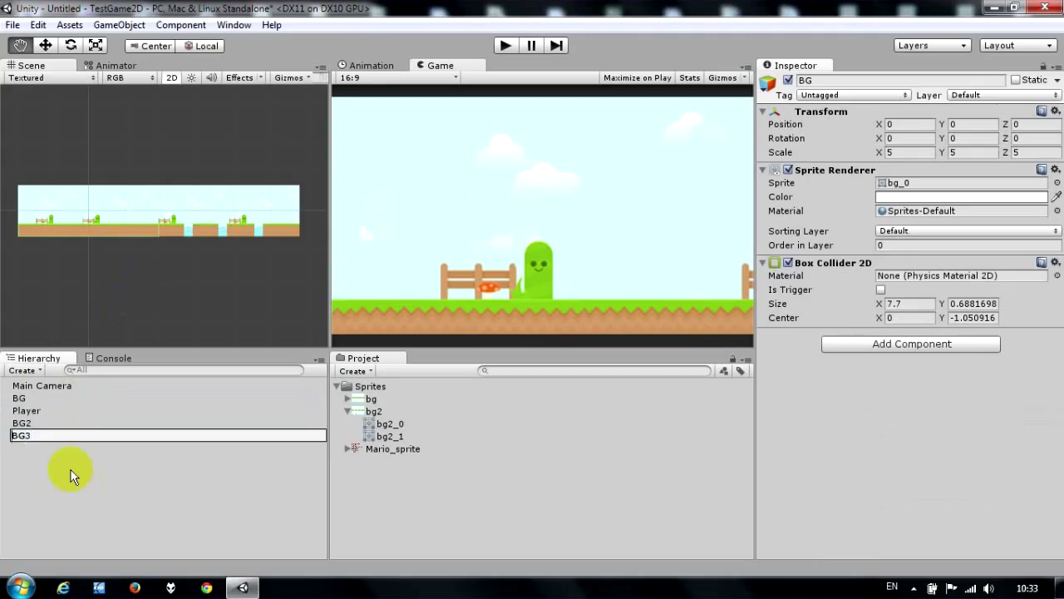
{"action": "key", "text": "Return"}
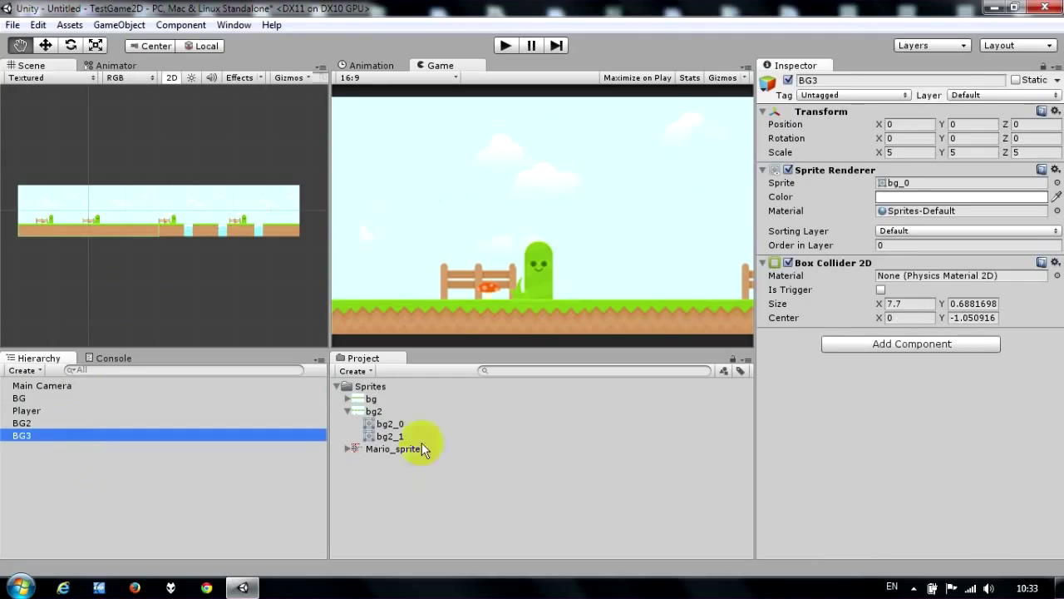
{"action": "left_click", "coordinate": [906, 125]}
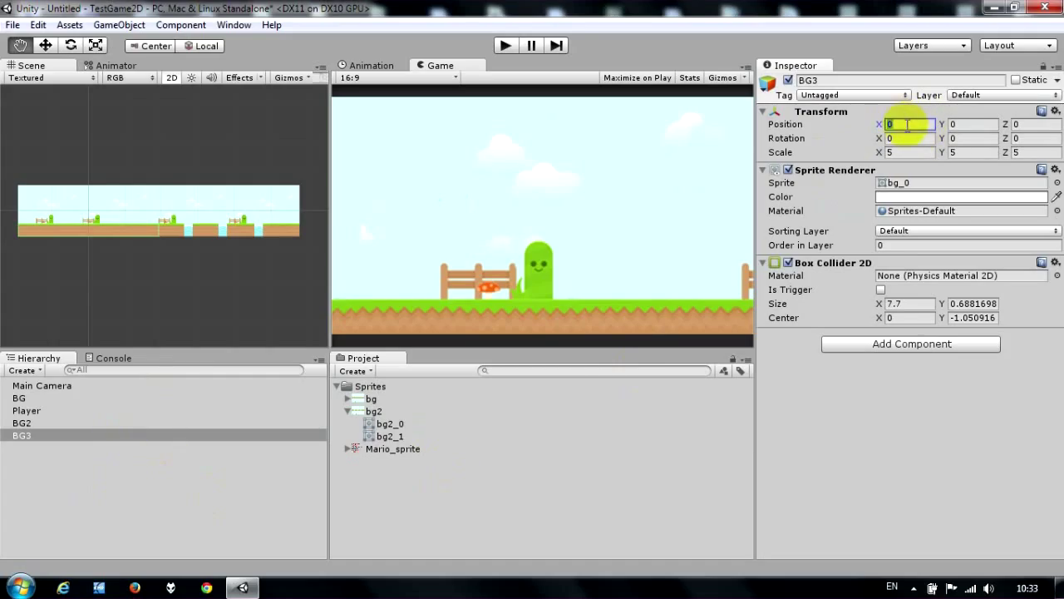
Work out 38.5 + 38.5 = 77 in Windows Calculator, then minimize it.
{"action": "left_click", "coordinate": [20, 587]}
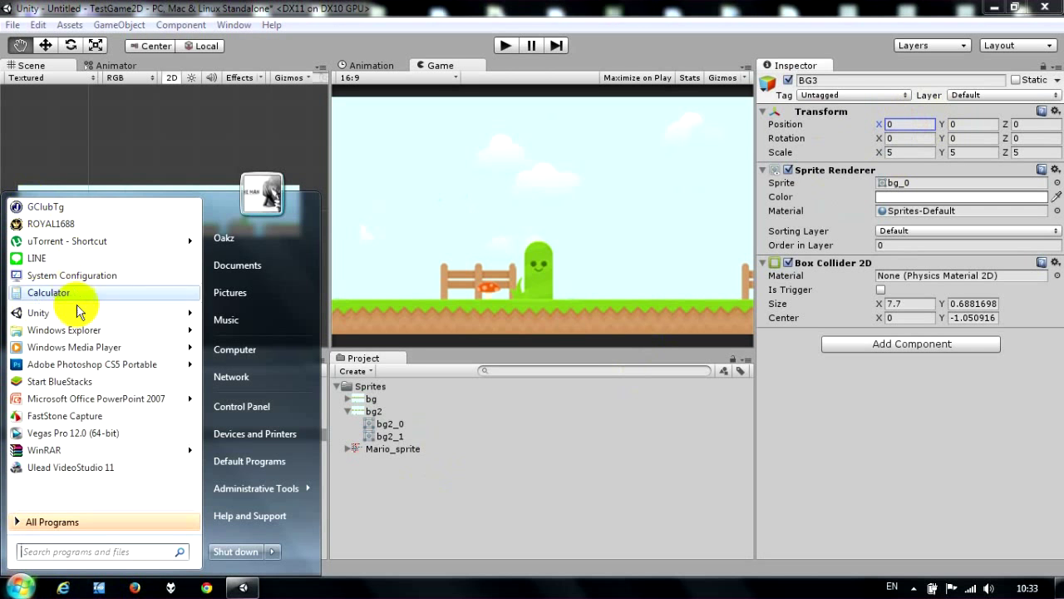
{"action": "left_click", "coordinate": [64, 291]}
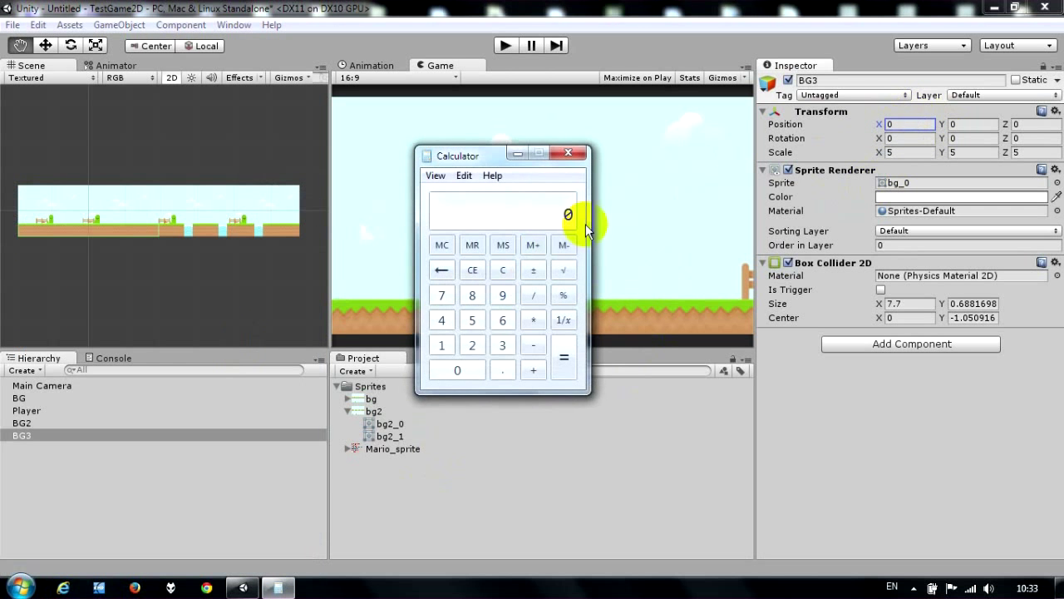
{"action": "left_click", "coordinate": [502, 346]}
{"action": "left_click", "coordinate": [472, 295]}
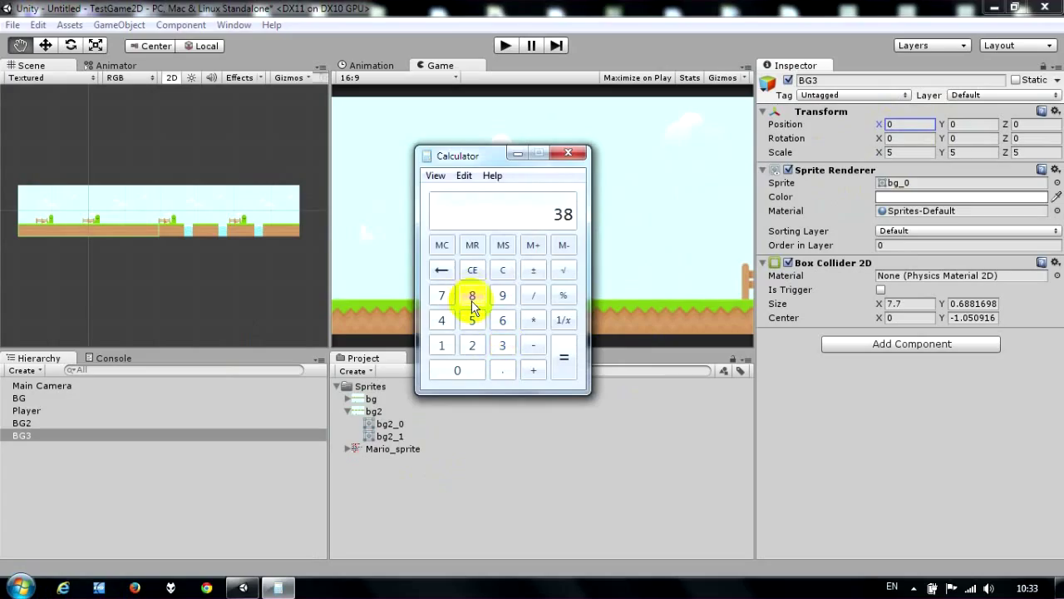
{"action": "left_click", "coordinate": [502, 372]}
{"action": "left_click", "coordinate": [472, 321]}
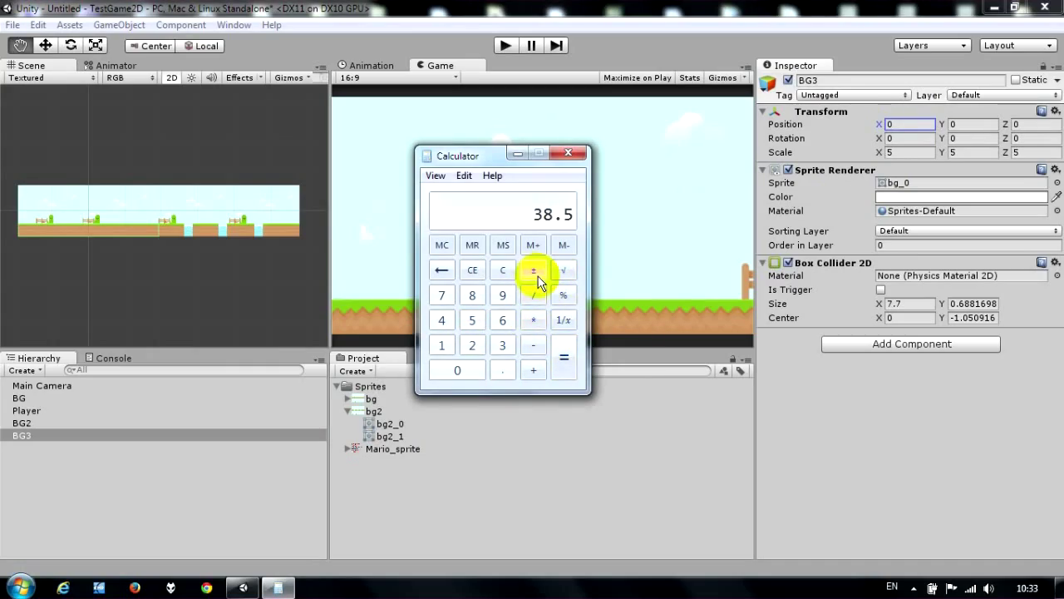
{"action": "left_click", "coordinate": [539, 370]}
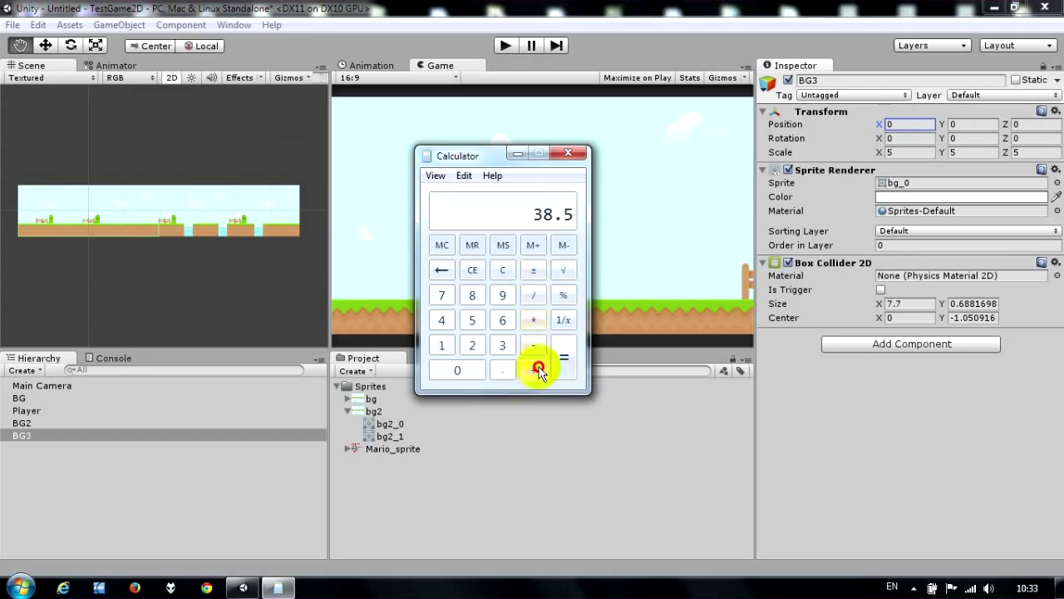
{"action": "left_click", "coordinate": [502, 345]}
{"action": "left_click", "coordinate": [473, 293]}
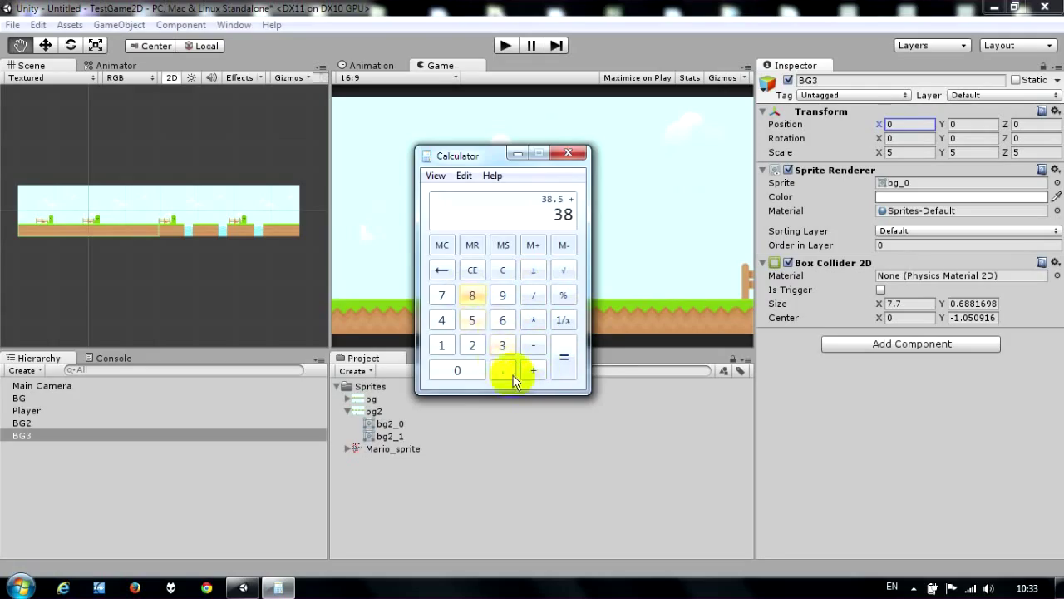
{"action": "left_click", "coordinate": [503, 370]}
{"action": "left_click", "coordinate": [472, 320]}
{"action": "left_click", "coordinate": [564, 365]}
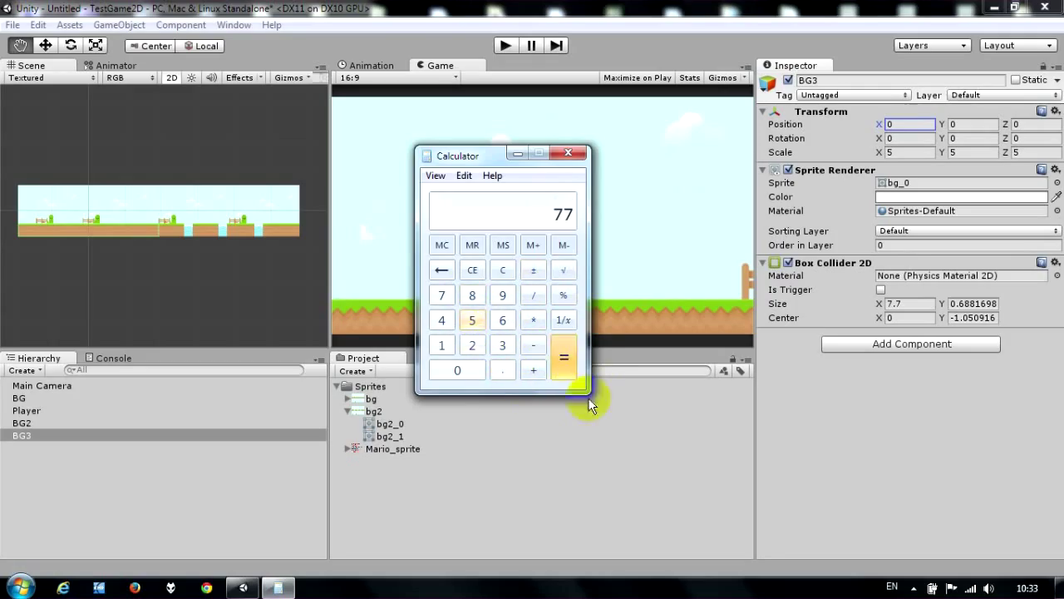
{"action": "left_click", "coordinate": [517, 153]}
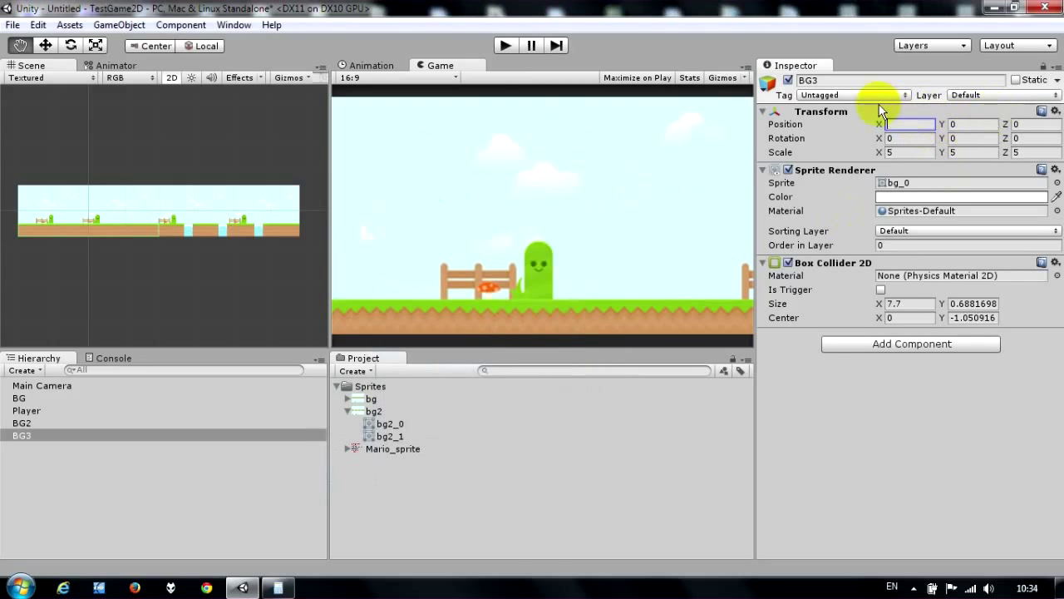
Set BG3's Position X to 77 and check its placement against BG in the Scene view.
{"action": "type", "text": "77"}
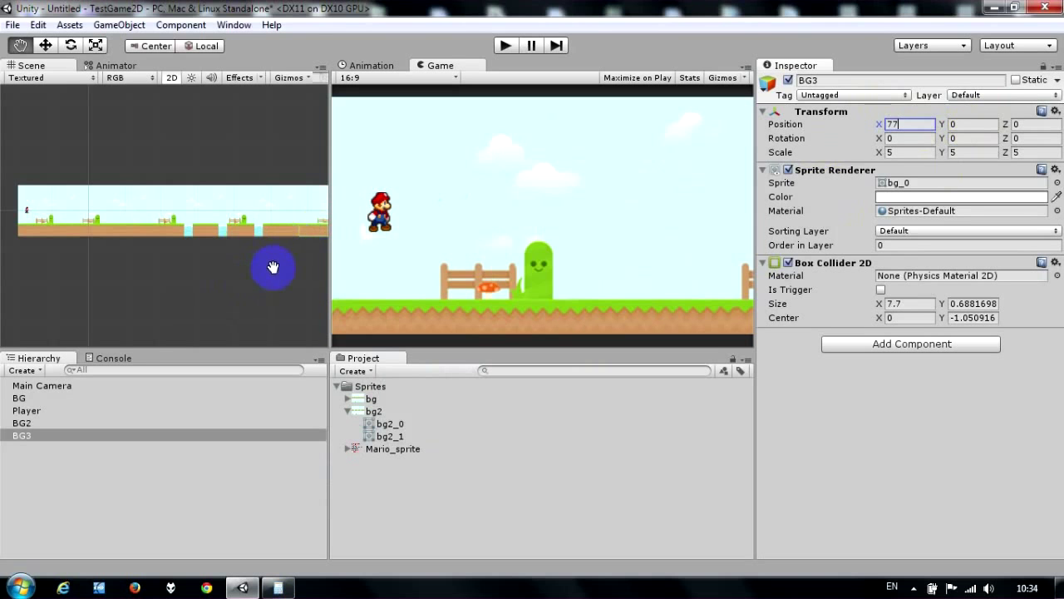
{"action": "left_click_drag", "start_coordinate": [275, 266], "coordinate": [215, 254]}
{"action": "scroll", "coordinate": [216, 265], "scroll_direction": "up", "scroll_amount": 5}
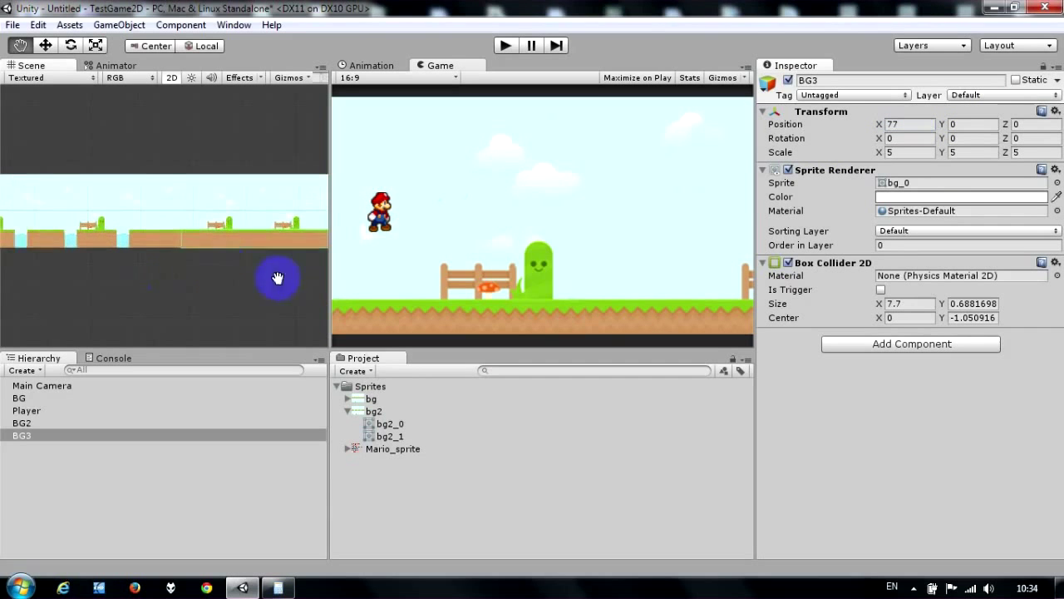
{"action": "scroll", "coordinate": [221, 277], "scroll_direction": "up", "scroll_amount": 3}
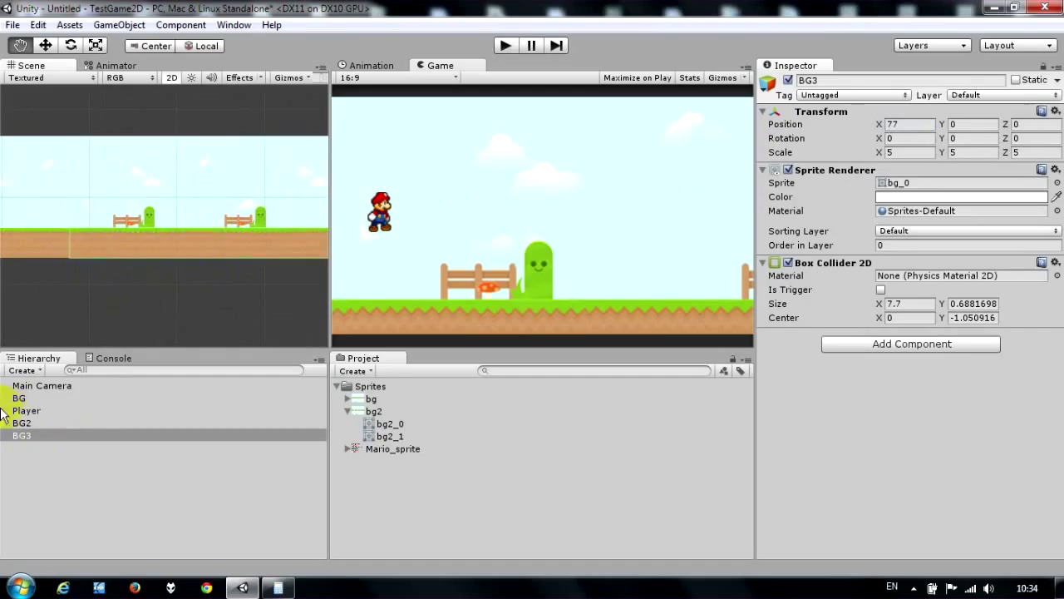
{"action": "left_click", "coordinate": [33, 398]}
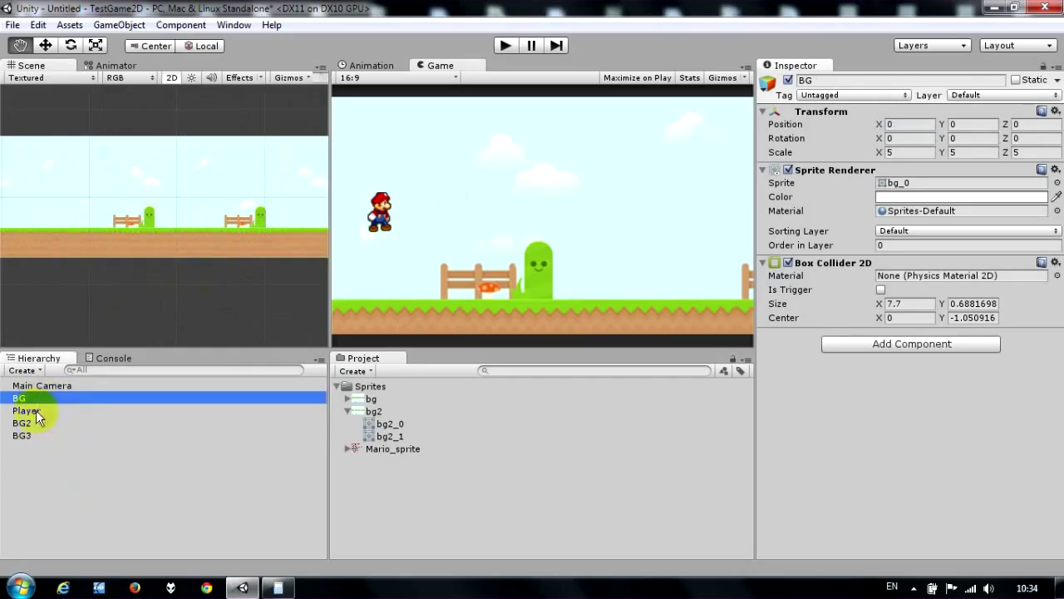
{"action": "left_click", "coordinate": [48, 438]}
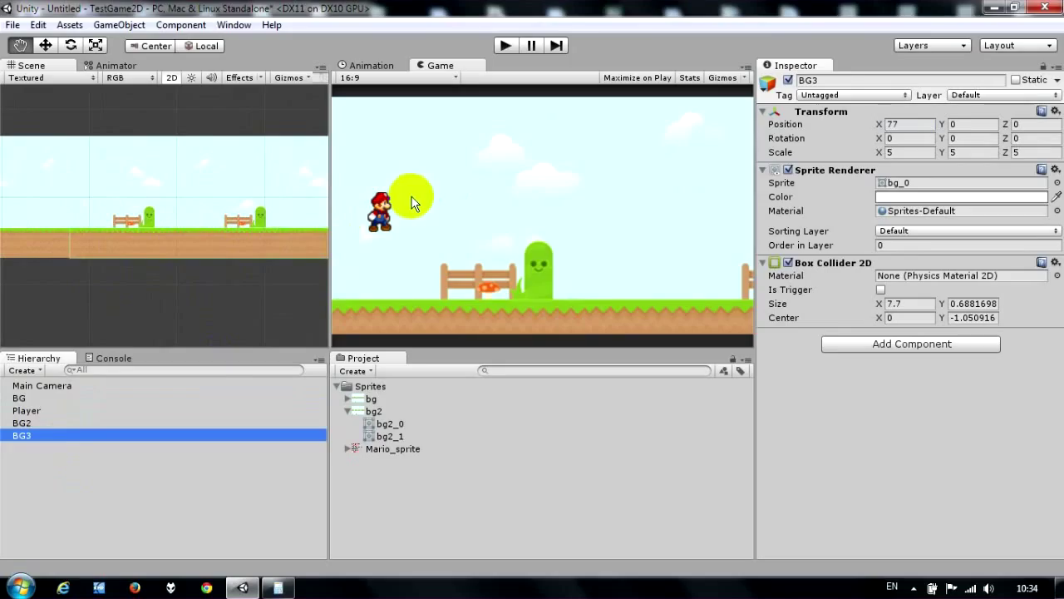
{"action": "left_click", "coordinate": [200, 299]}
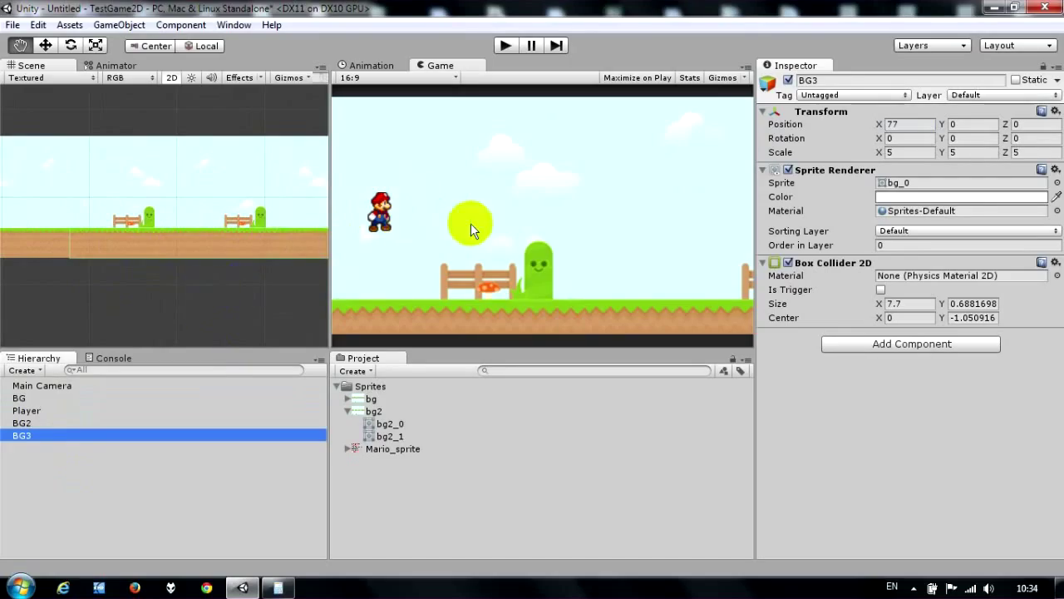
{"action": "left_click_drag", "start_coordinate": [200, 297], "coordinate": [164, 294]}
{"action": "left_click", "coordinate": [505, 46]}
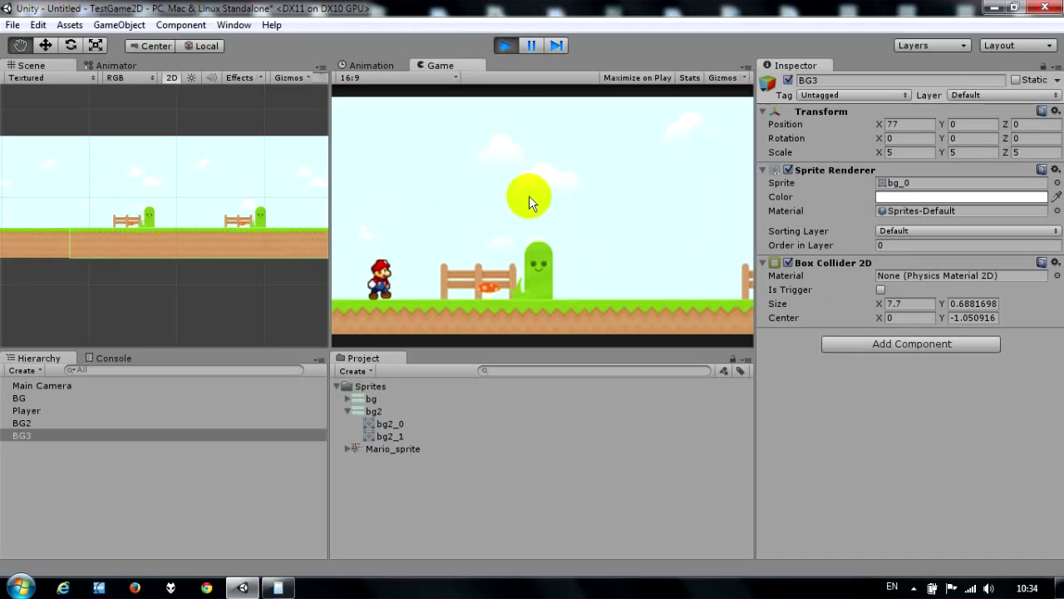
{"action": "left_click", "coordinate": [506, 41]}
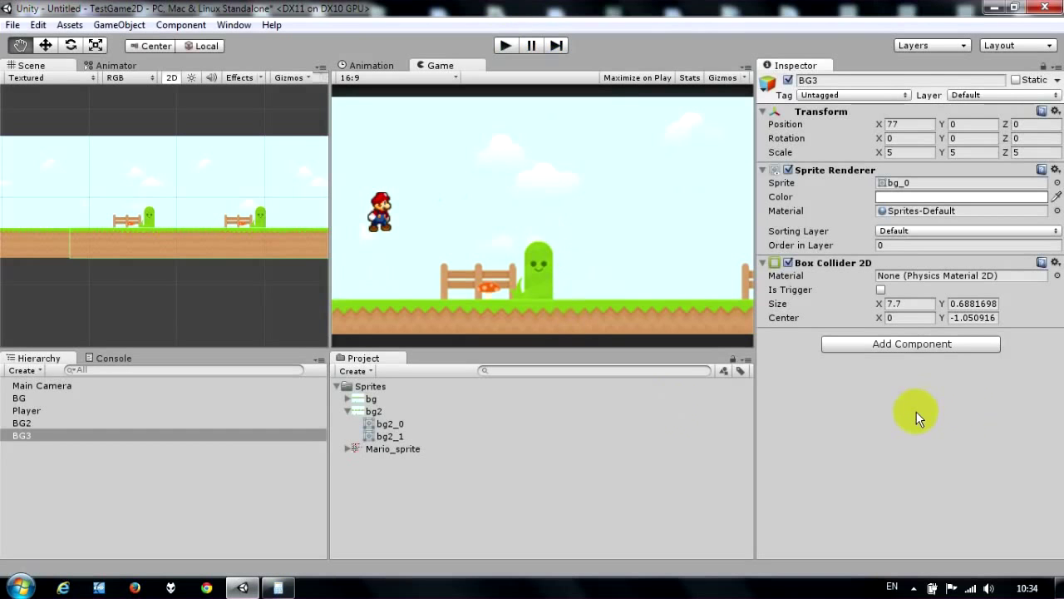